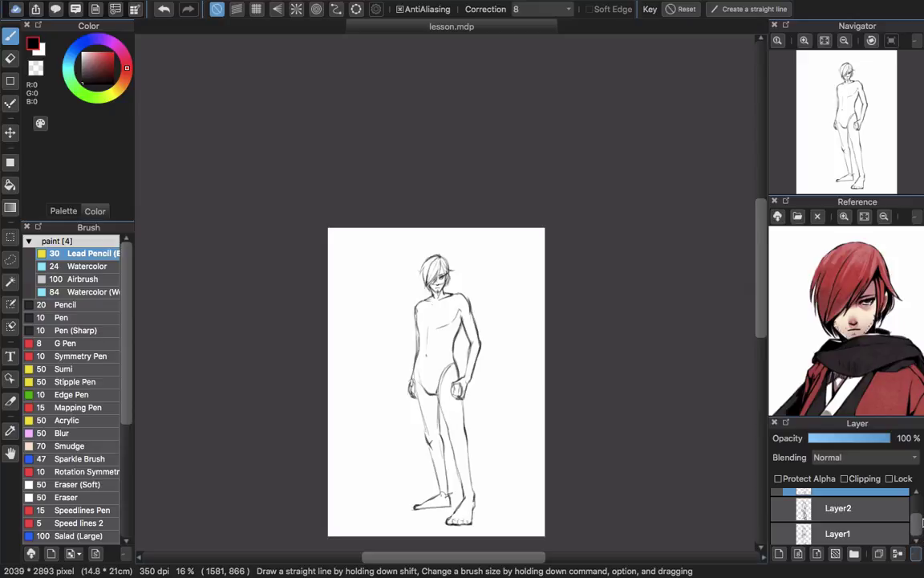
Add a new layer for the clothing above the body sketch, fade the body sketch's opacity, and make the new layer active.
scroll(919, 529, "up", 1)
left_click(779, 553)
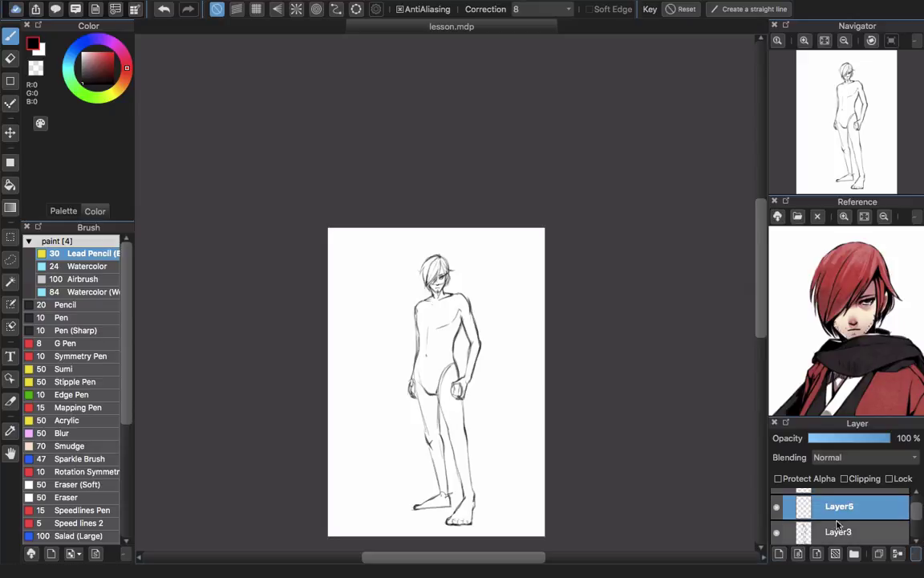
left_click_drag(841, 444, 820, 442)
left_click(887, 509)
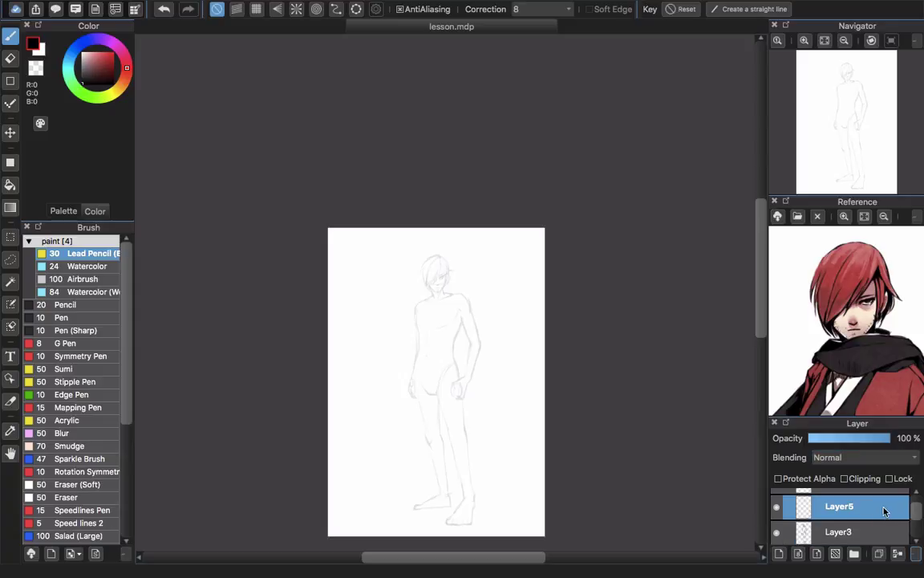
Using the zoomed-out reference as a guide, sketch a rough scarf, a crossed upper garment and a waist bow beside the figure.
scroll(437, 327, "up", 2)
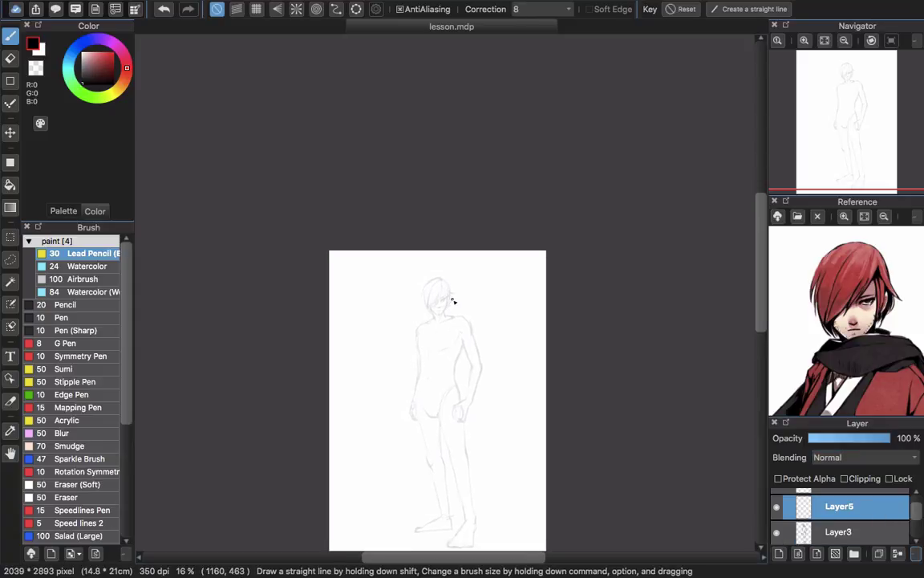
left_click(885, 216)
left_click(884, 216)
left_click(885, 217)
left_click_drag(863, 368, 865, 251)
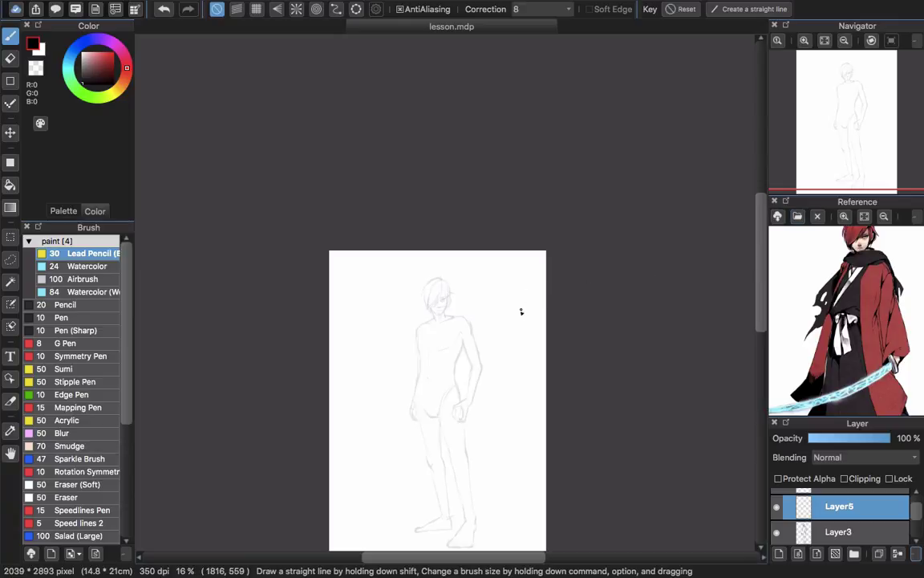
mouse_move(516, 296)
left_mouse_down()
mouse_move(492, 304)
mouse_move(532, 304)
left_mouse_up()
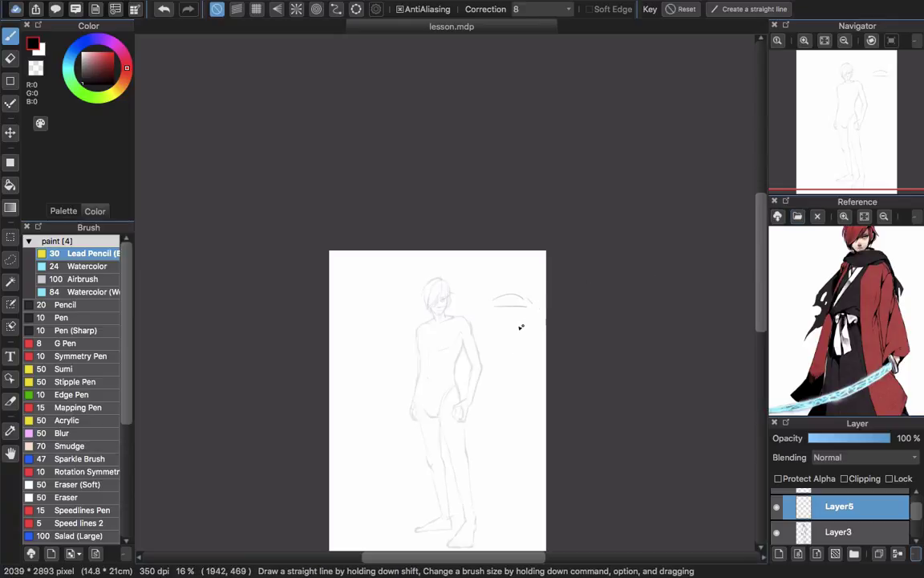
key("super+z")
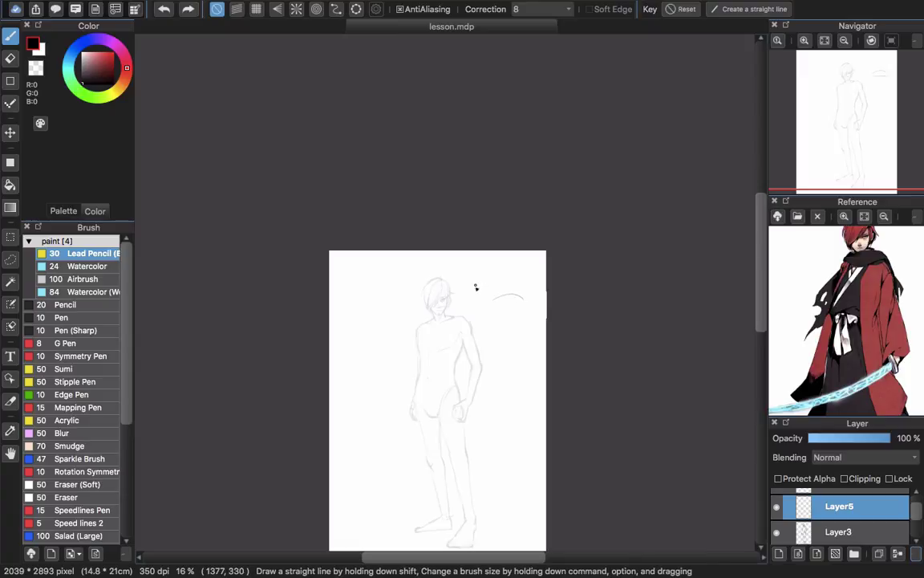
mouse_move(520, 275)
left_mouse_down()
mouse_move(488, 283)
mouse_move(475, 297)
mouse_move(512, 302)
mouse_move(529, 294)
mouse_move(529, 330)
left_mouse_up()
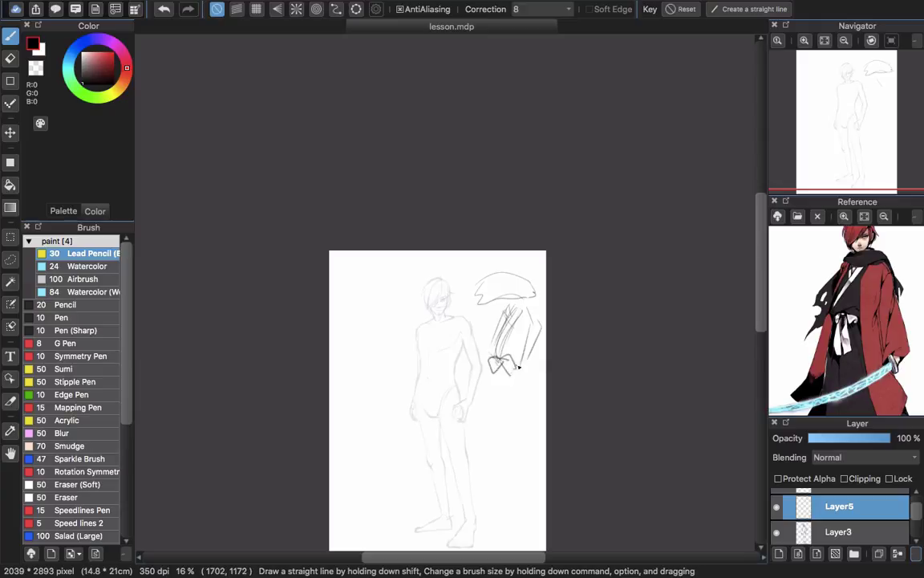
Sketch the long skirt panels and coat edge below the practice bow, following the lower half of the reference outfit.
scroll(513, 434, "down", 3)
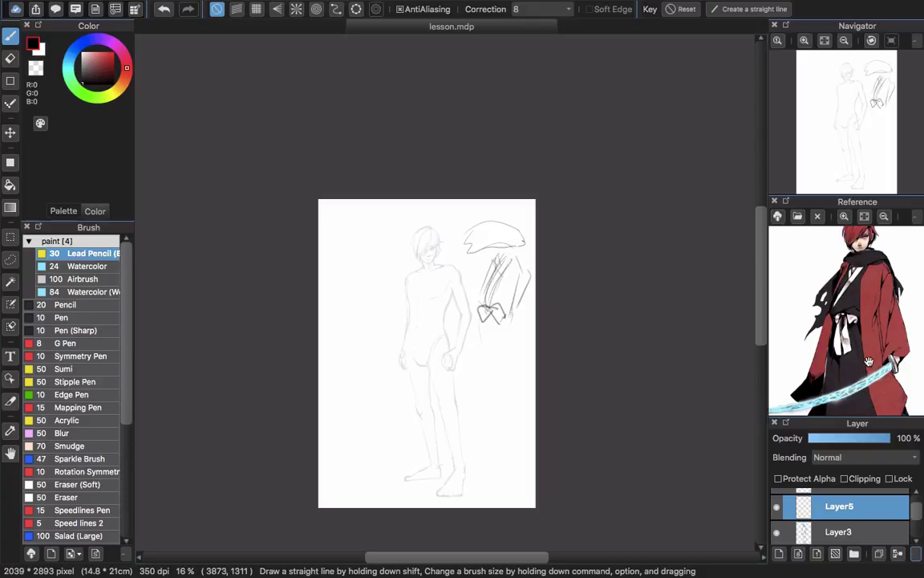
left_click_drag(863, 367, 858, 310)
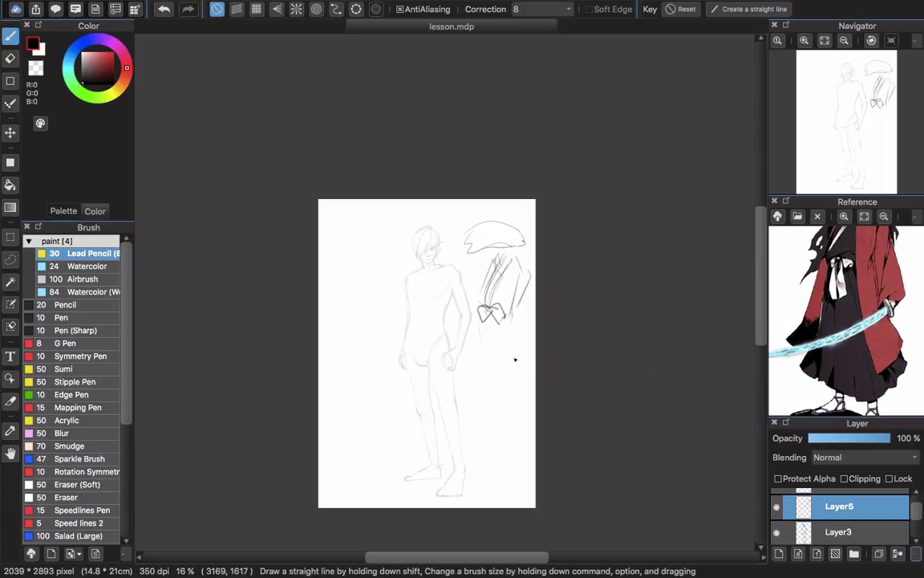
left_click_drag(497, 330, 499, 425)
left_click_drag(519, 331, 535, 397)
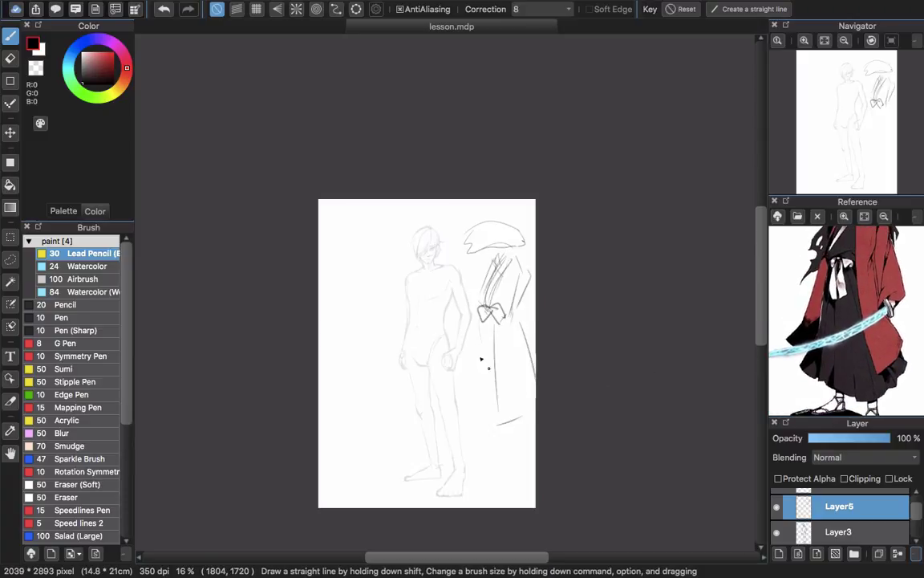
mouse_move(509, 434)
left_mouse_down()
mouse_move(515, 495)
mouse_move(515, 474)
left_mouse_up()
mouse_move(485, 417)
left_mouse_down()
mouse_move(483, 374)
mouse_move(457, 295)
left_mouse_up()
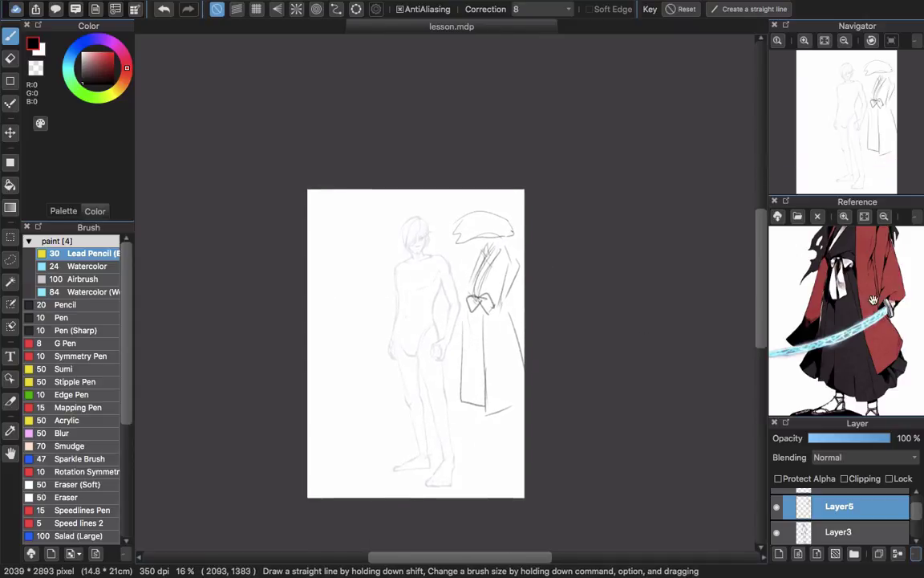
left_click_drag(869, 276, 874, 340)
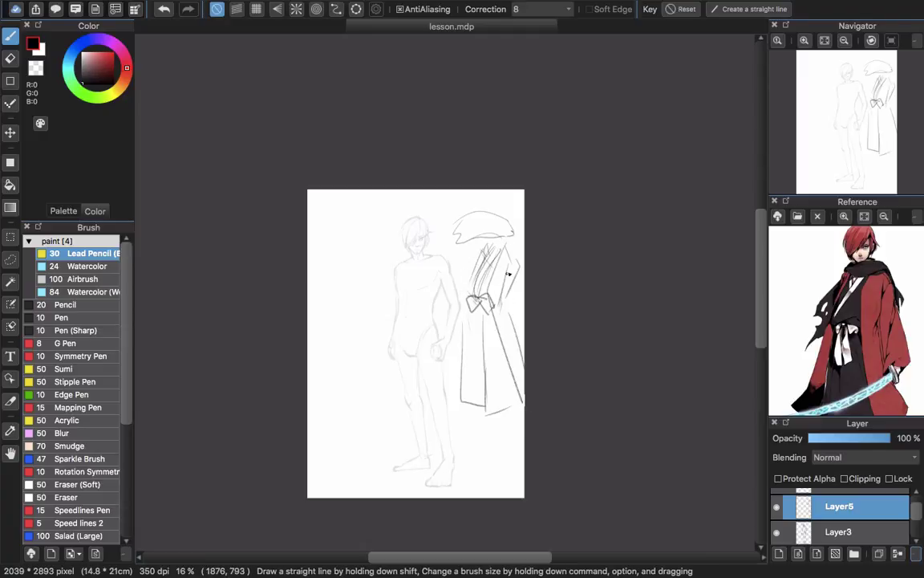
Erase all the practice clothing sketches beside the figure.
scroll(494, 344, "up", 3)
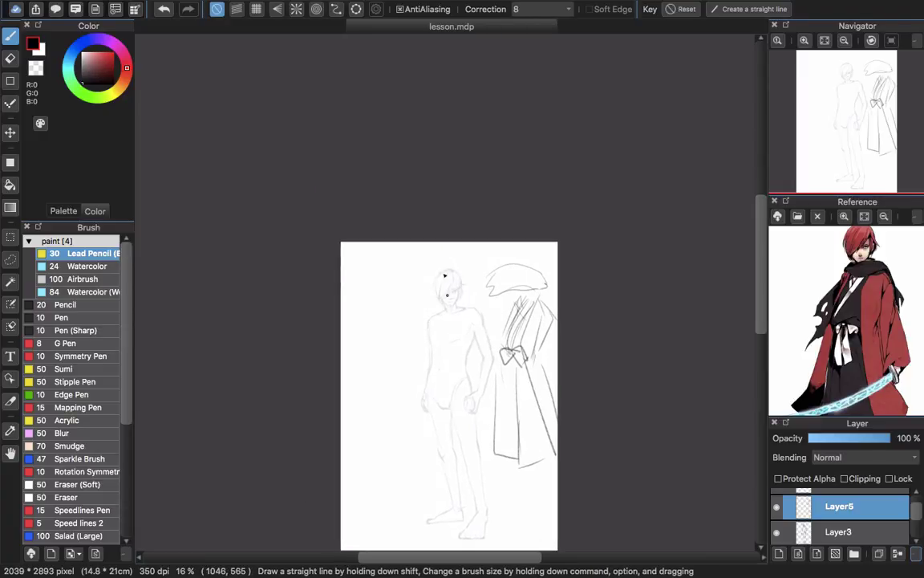
key("e")
mouse_move(517, 353)
left_mouse_down()
mouse_move(531, 295)
mouse_move(536, 334)
left_mouse_up()
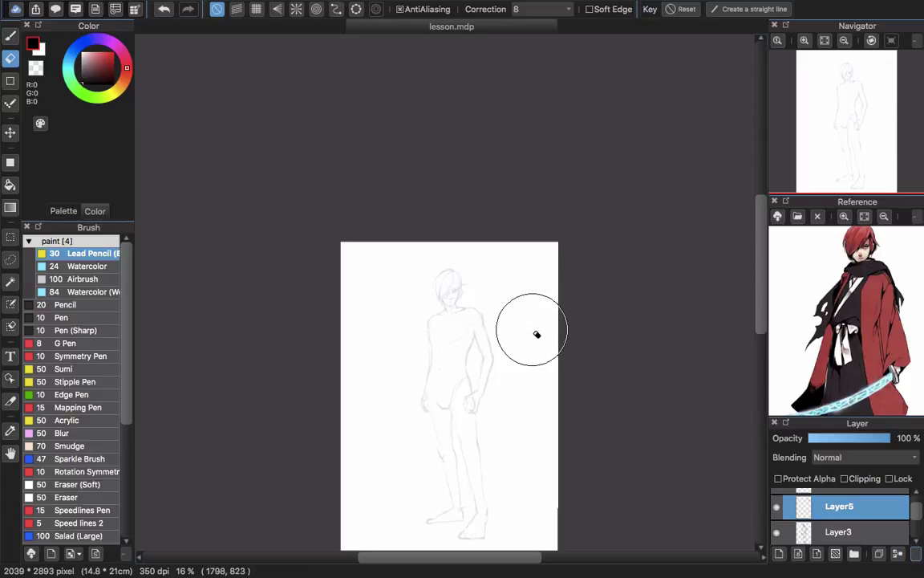
Sketch a sample kimono collar beside the head with a flat top edge, straight hanging bands and crossing diagonals.
key("super+plus")
left_click_drag(513, 412, 487, 282)
key("b")
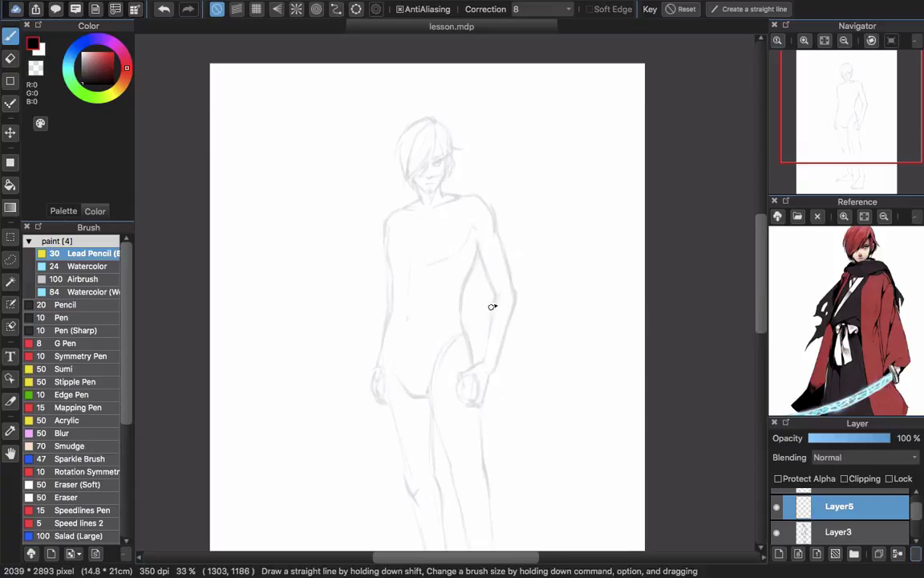
left_click_drag(869, 282, 875, 297)
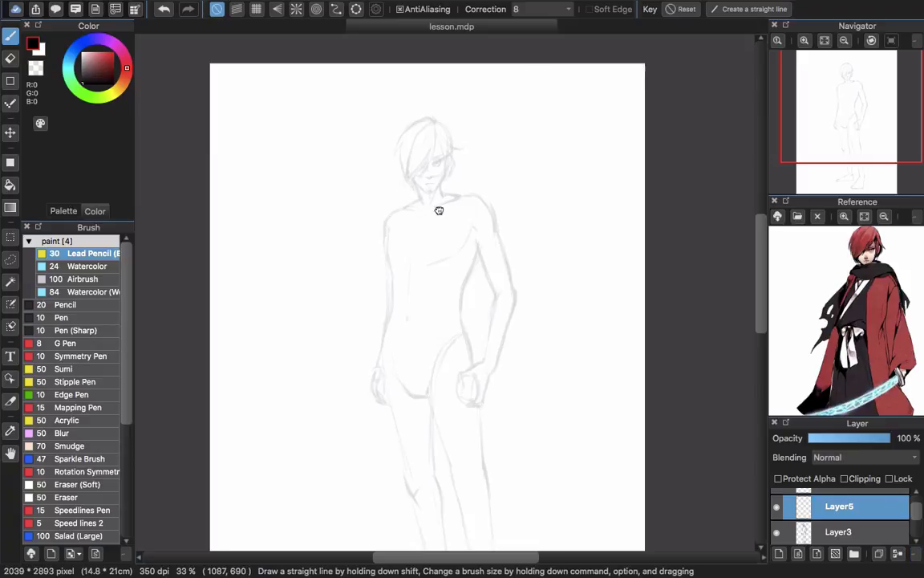
scroll(415, 258, "up", 2)
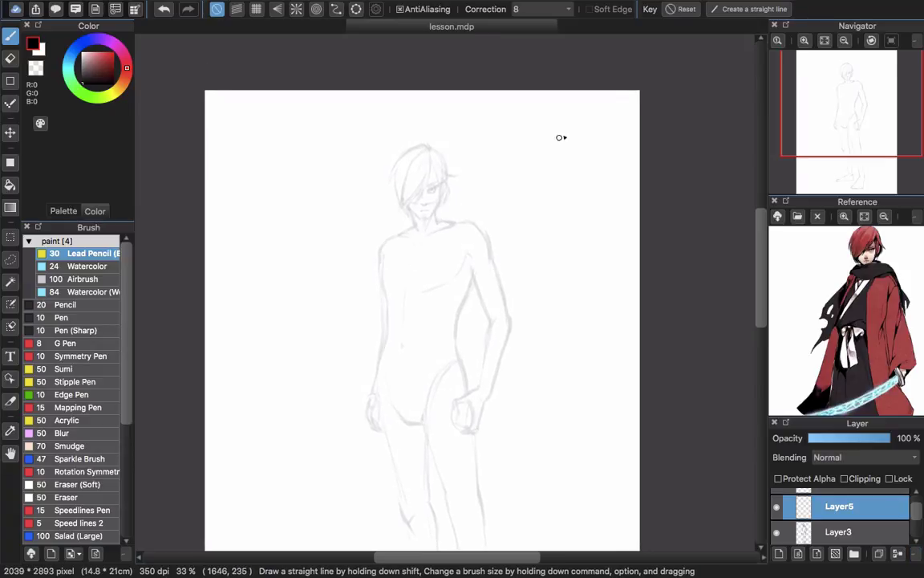
mouse_move(523, 127)
left_mouse_down()
mouse_move(548, 131)
mouse_move(525, 127)
mouse_move(543, 159)
mouse_move(531, 139)
mouse_move(536, 272)
left_mouse_up()
left_click_drag(558, 133, 555, 309)
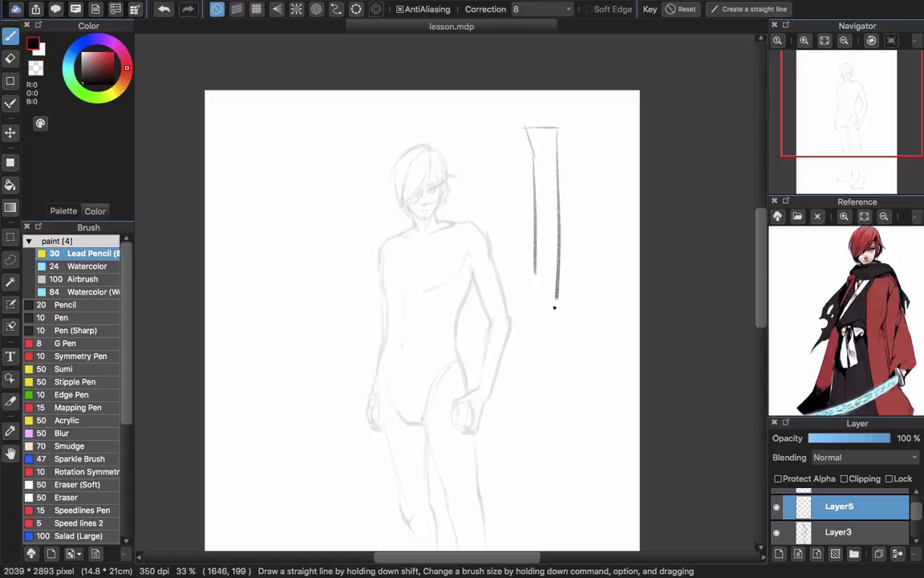
left_click_drag(560, 127, 567, 309)
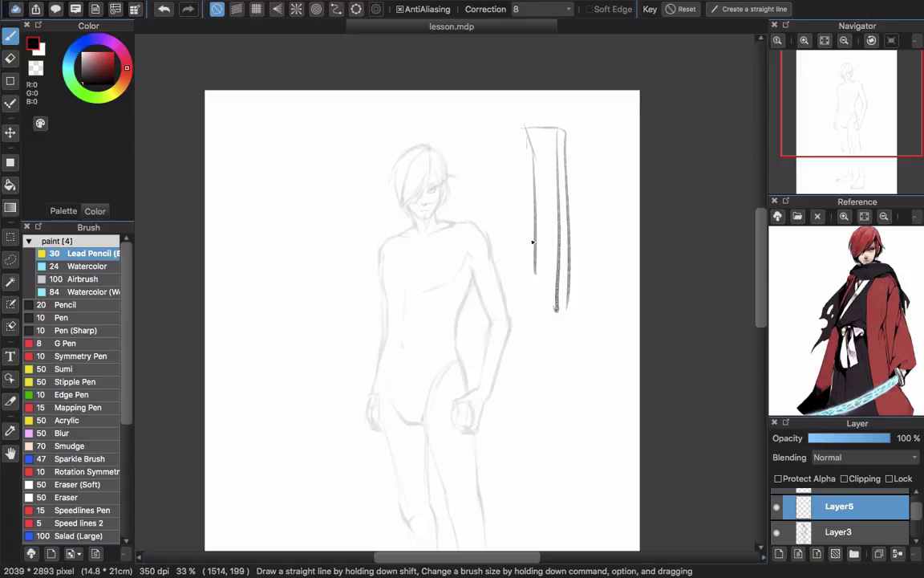
left_click_drag(527, 130, 535, 312)
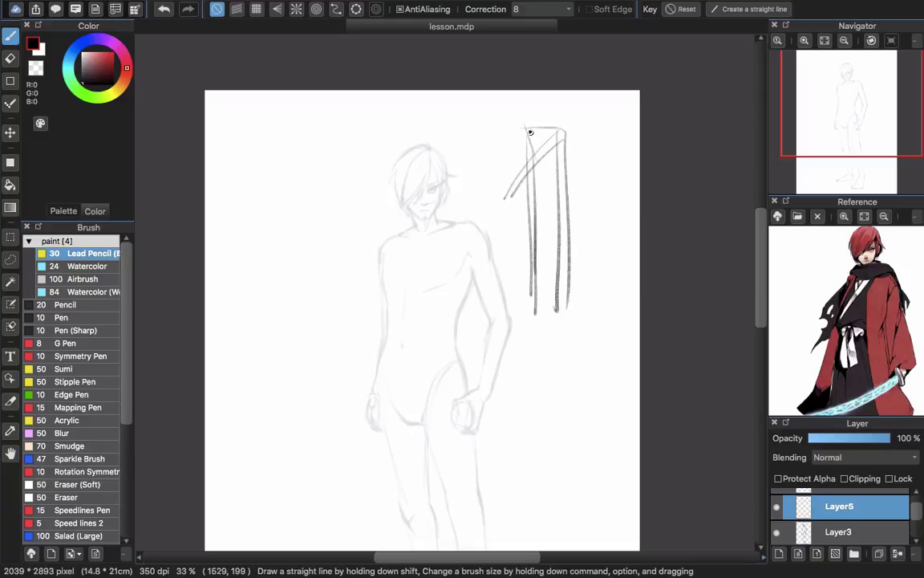
left_click_drag(530, 130, 569, 202)
Erase the sample collar's hanging bands and redraw it as one slanted band with a dark, thick folded edge.
key("e")
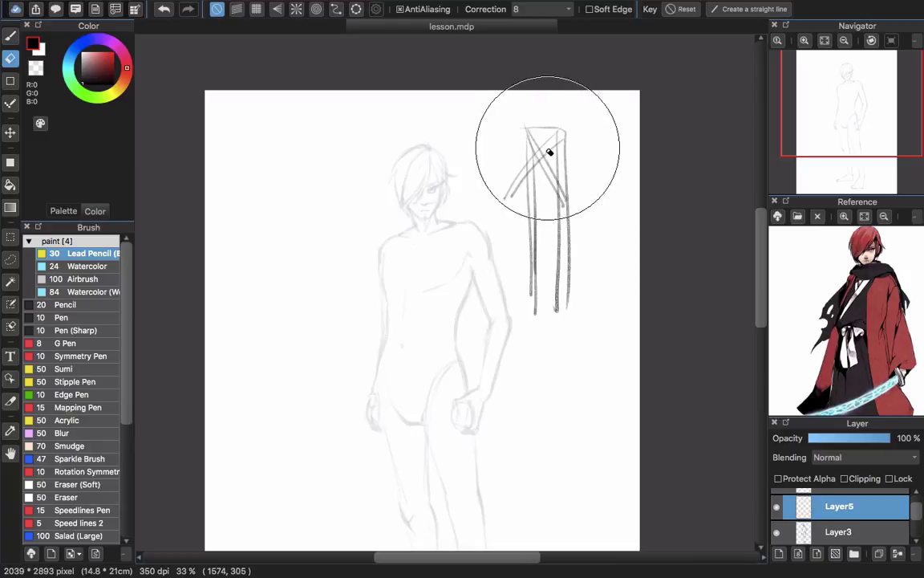
mouse_move(548, 152)
left_mouse_down()
mouse_move(562, 185)
mouse_move(526, 230)
mouse_move(544, 256)
mouse_move(551, 325)
left_mouse_up()
key("b")
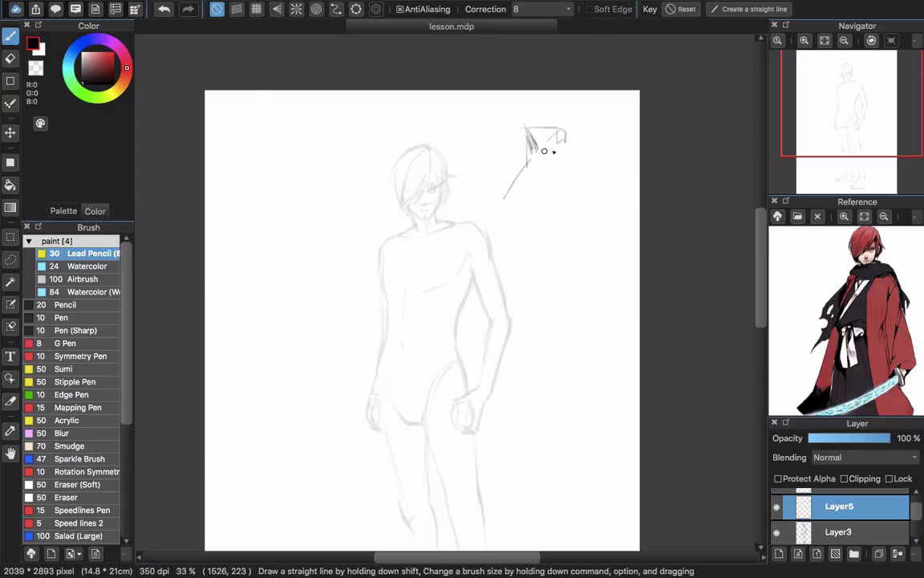
left_click_drag(563, 128, 503, 201)
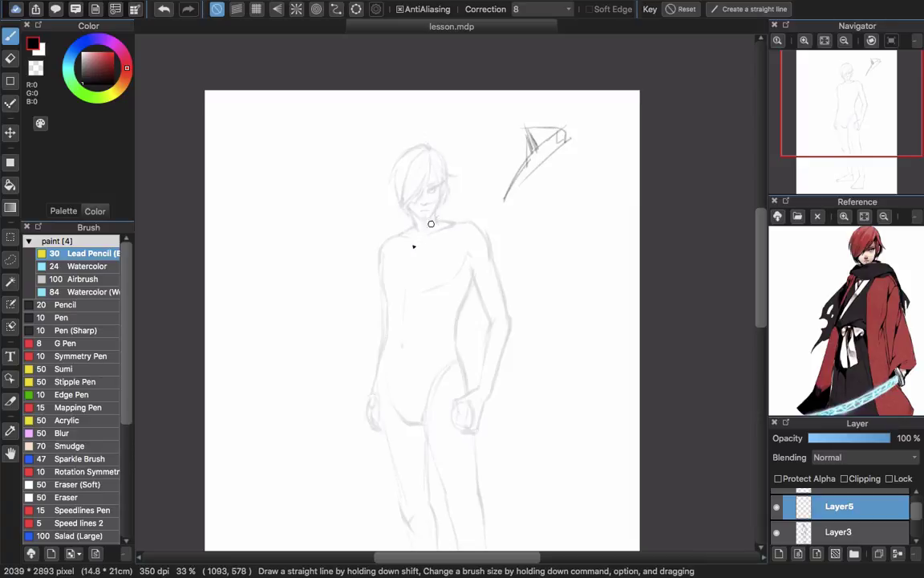
key("super+z")
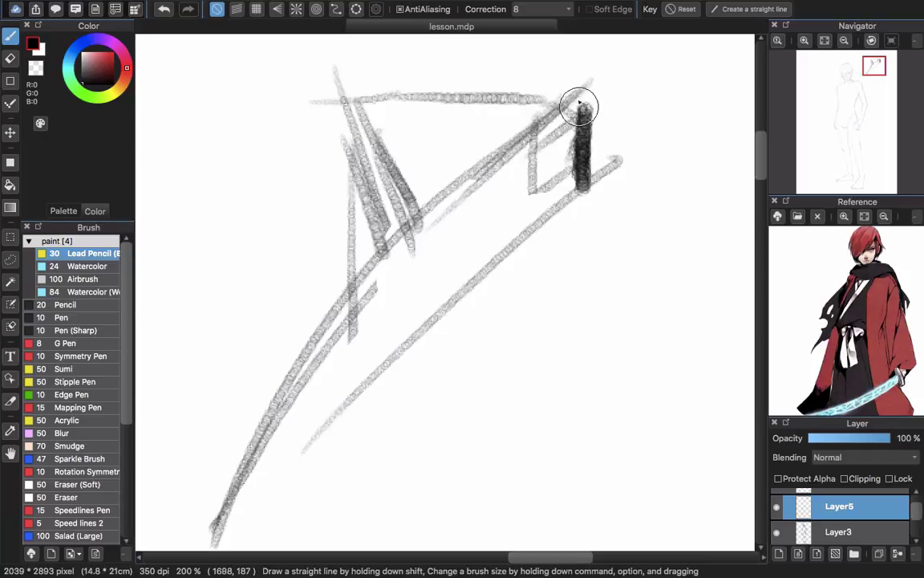
left_click_drag(573, 97, 446, 211)
scroll(486, 137, "down", 5)
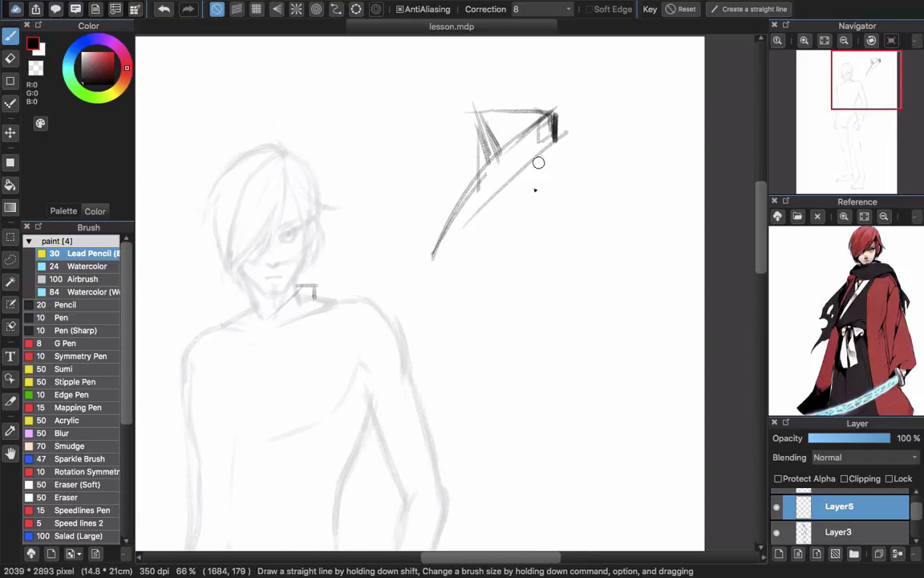
Draw the collar's curved top line across the figure's neck, joining the small folded corner on the right side.
scroll(287, 277, "up", 5)
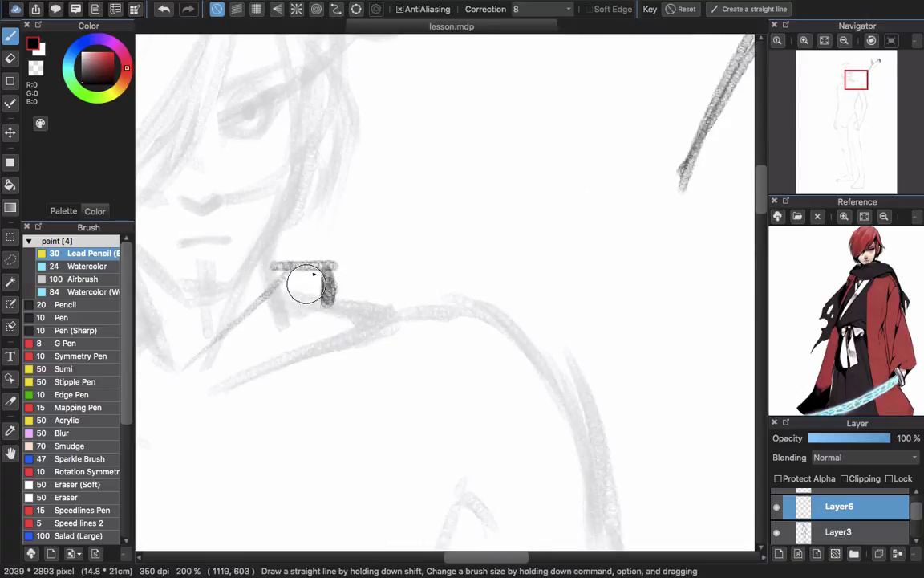
scroll(306, 274, "down", 1)
scroll(307, 274, "up", 1)
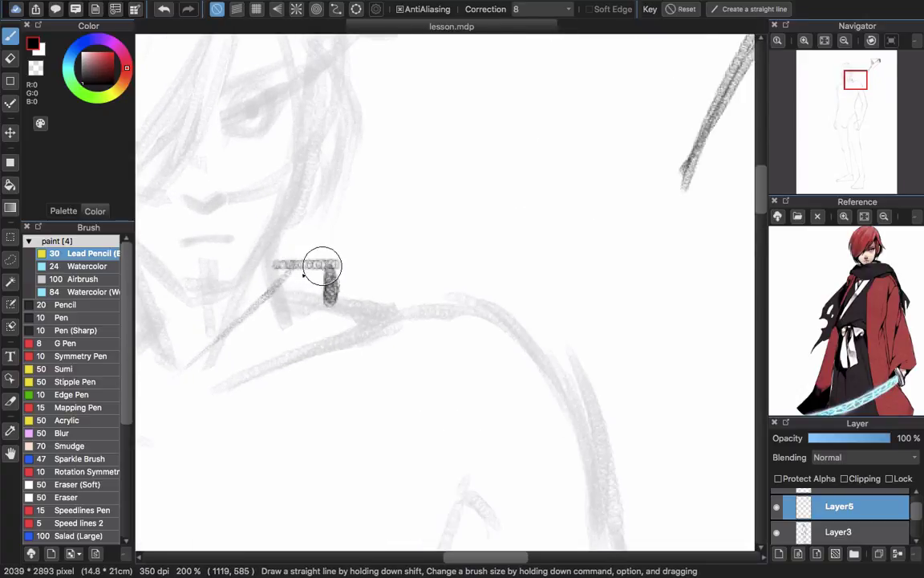
left_click_drag(268, 264, 360, 277)
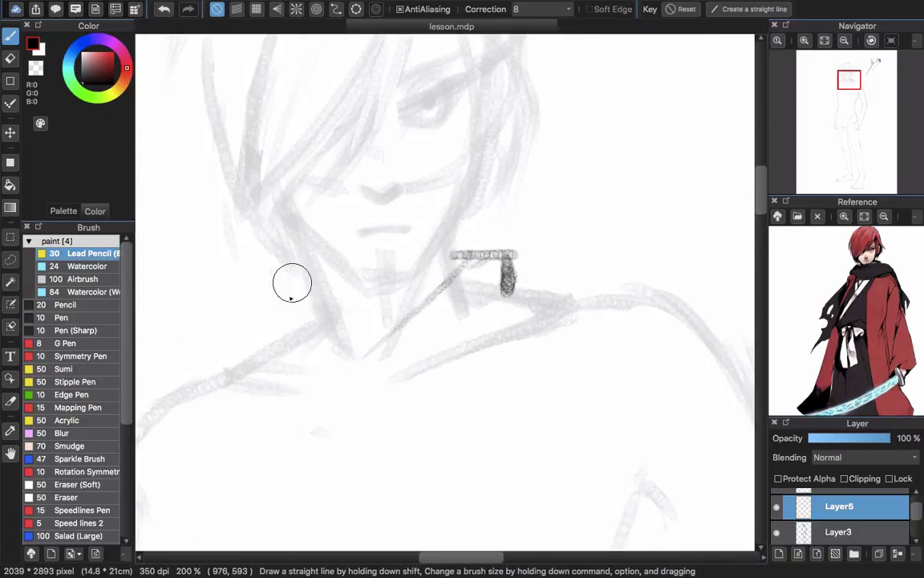
mouse_move(281, 308)
left_mouse_down()
mouse_move(296, 282)
mouse_move(382, 255)
mouse_move(482, 268)
left_mouse_up()
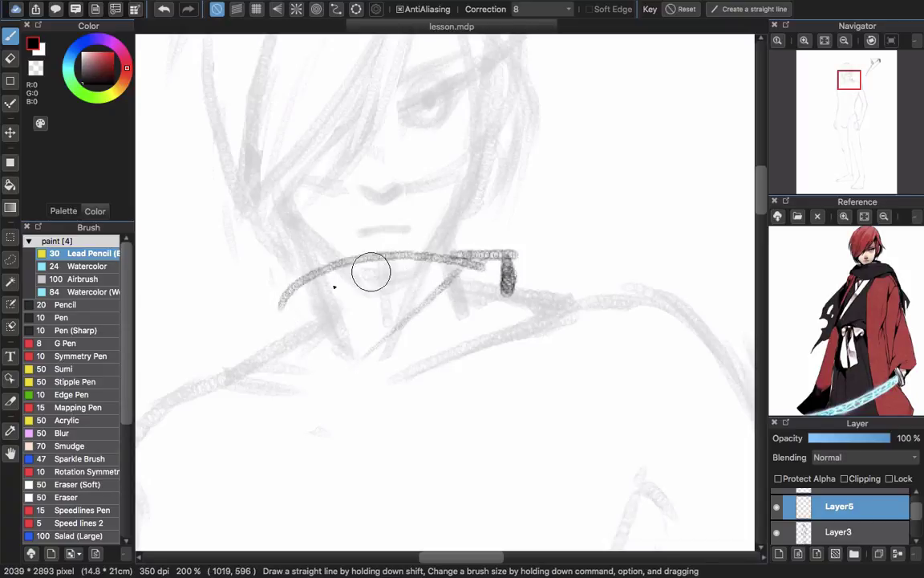
key("super+z")
mouse_move(290, 284)
left_mouse_down()
mouse_move(492, 267)
mouse_move(460, 253)
mouse_move(496, 265)
mouse_move(373, 259)
mouse_move(278, 293)
mouse_move(279, 317)
left_mouse_up()
Erase the middle of the collar arc across the throat and the diagonal line below it, leaving the two collar ends.
key("e")
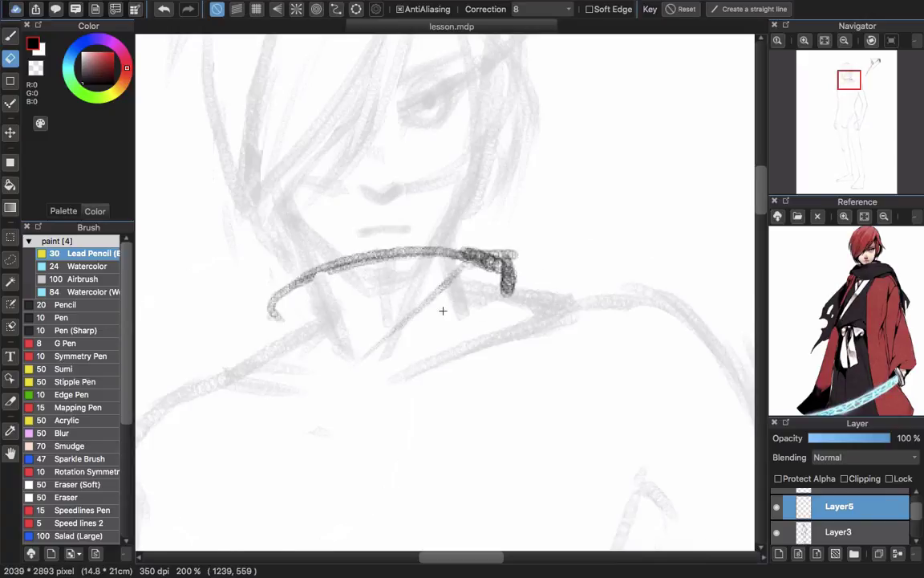
left_click_drag(668, 234, 336, 366)
mouse_move(619, 234)
left_mouse_down()
mouse_move(391, 304)
mouse_move(331, 264)
mouse_move(326, 284)
mouse_move(347, 258)
mouse_move(435, 248)
left_mouse_up()
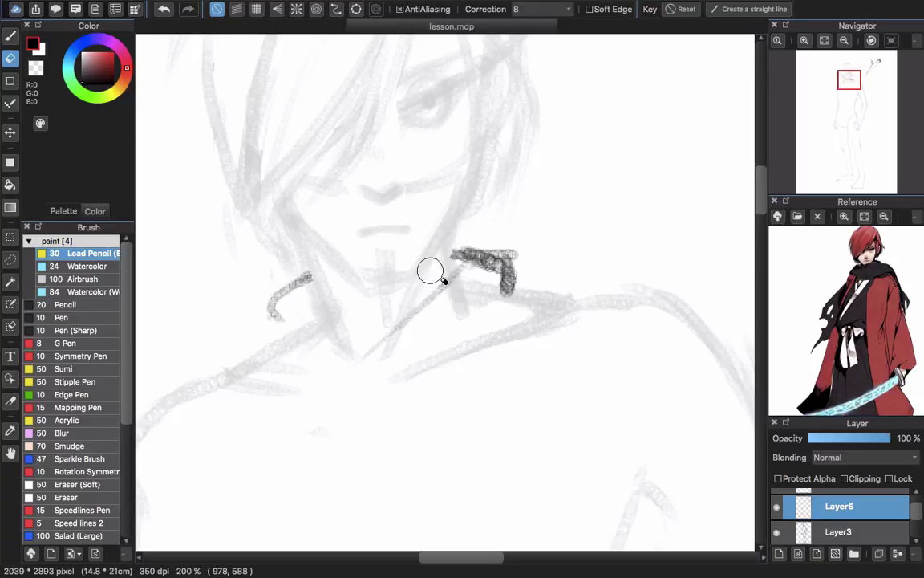
left_click_drag(408, 365, 419, 332)
key("b")
key("e")
left_click_drag(467, 243, 370, 345)
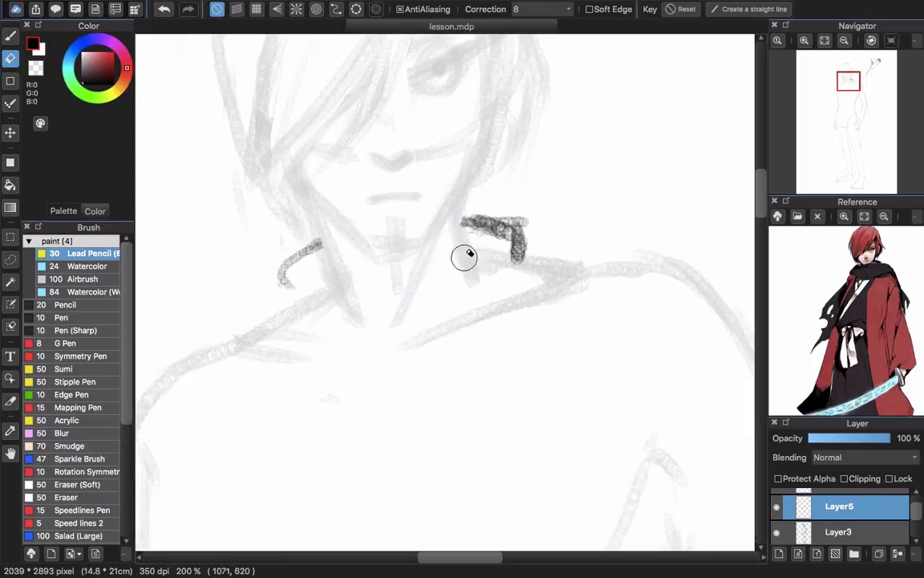
Draw the lapel line from the left collar end, curving diagonally down across the chest to the right side of the waist.
key("b")
key("super+z")
left_click_drag(302, 260, 361, 437)
scroll(385, 321, "down", 4)
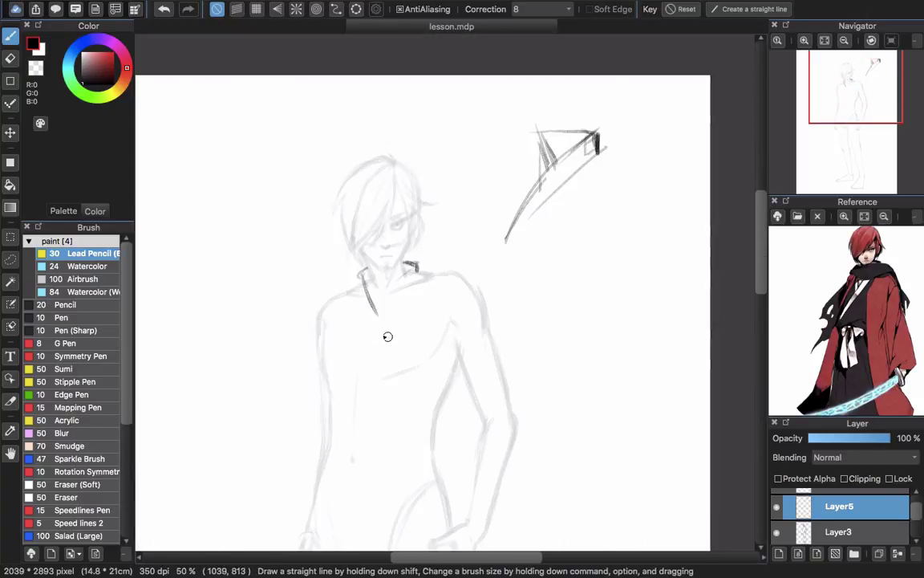
key("e")
left_click_drag(364, 276, 432, 431)
Draw the opposite lapel line from the right collar corner diagonally down to the left side of the waist.
key("b")
key("e")
key("b")
mouse_move(417, 271)
left_mouse_down()
mouse_move(408, 264)
mouse_move(417, 273)
left_mouse_up()
mouse_move(409, 274)
left_mouse_down()
mouse_move(368, 322)
mouse_move(320, 469)
left_mouse_up()
key("super+z")
key("super+z")
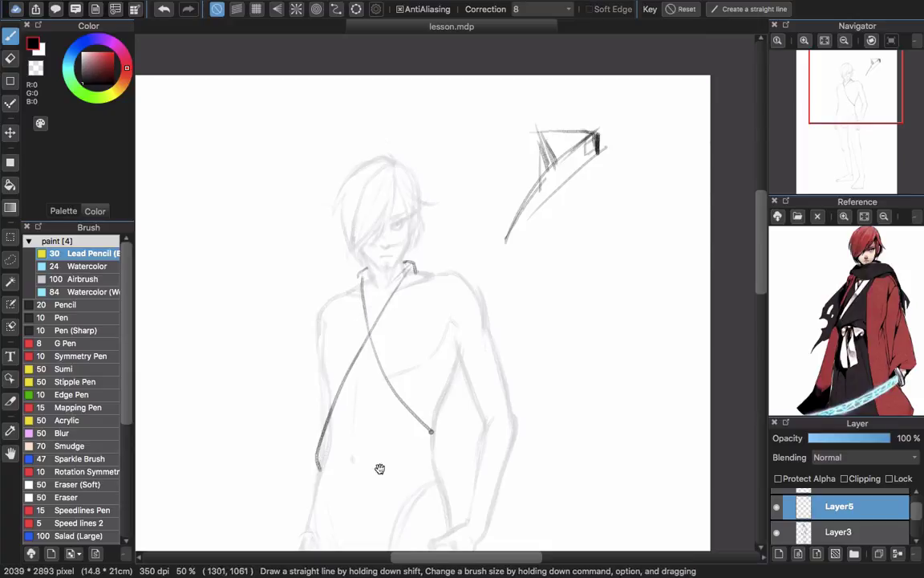
Erase the underlying lapel beyond the crossing and draw second edges that turn both lapels into overlapping bands.
left_click_drag(379, 469, 411, 446)
key("e")
mouse_move(406, 321)
left_mouse_down()
mouse_move(467, 436)
mouse_move(415, 357)
left_mouse_up()
key("b")
left_click_drag(410, 314, 411, 382)
mouse_move(374, 512)
left_mouse_down()
mouse_move(385, 463)
mouse_move(465, 318)
left_mouse_up()
left_click_drag(375, 442, 370, 464)
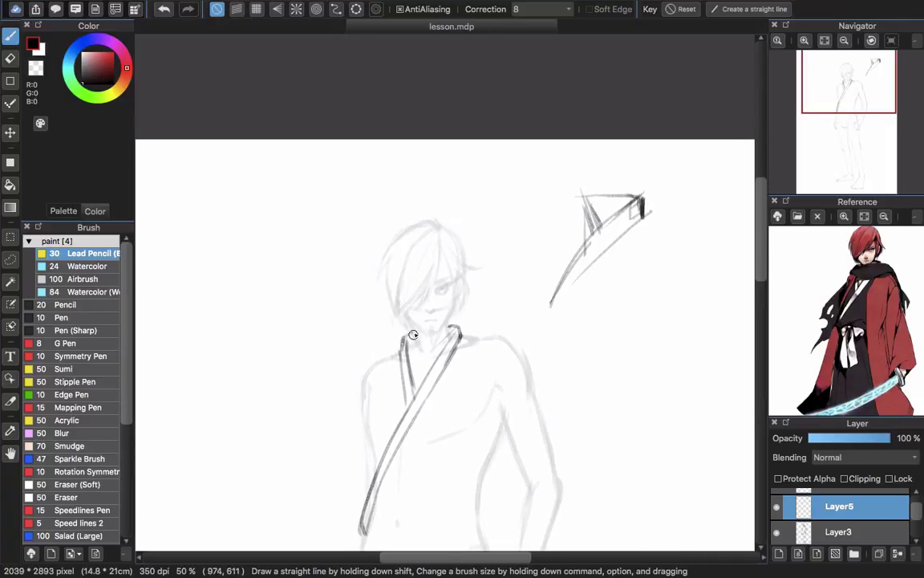
Enlarge the reference around the chest and draw the inner collar layer and its fold lines inside the neckline.
left_click(845, 217)
left_click(844, 216)
left_click(844, 216)
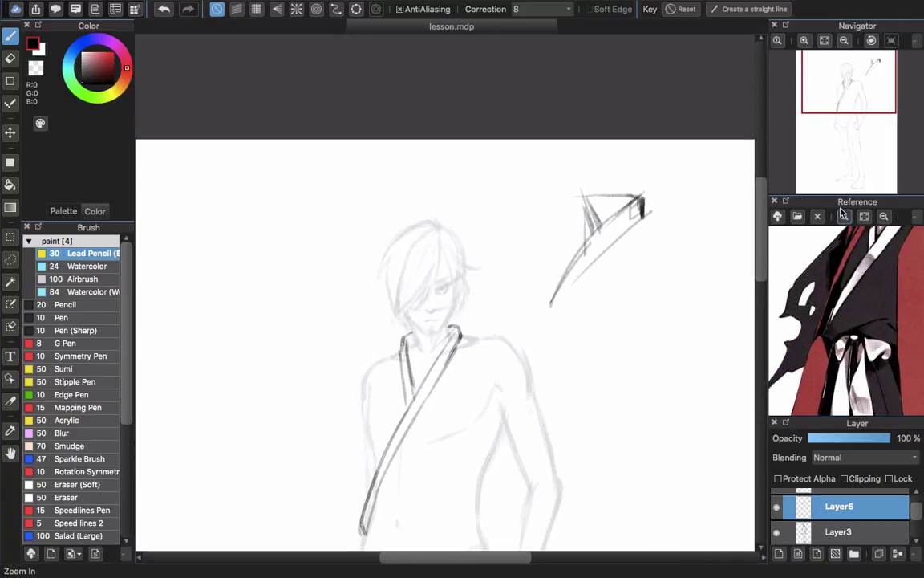
left_click_drag(860, 277, 863, 308)
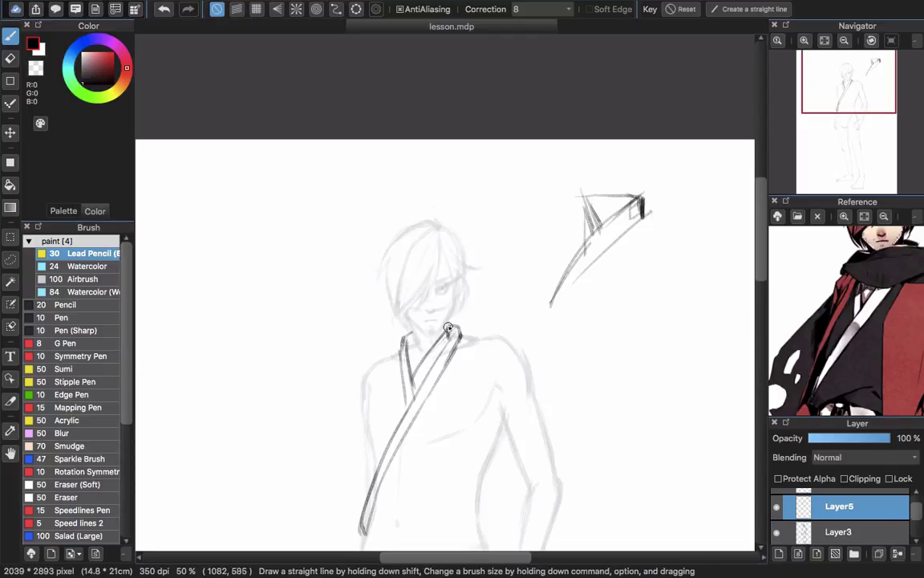
scroll(446, 342, "up", 3)
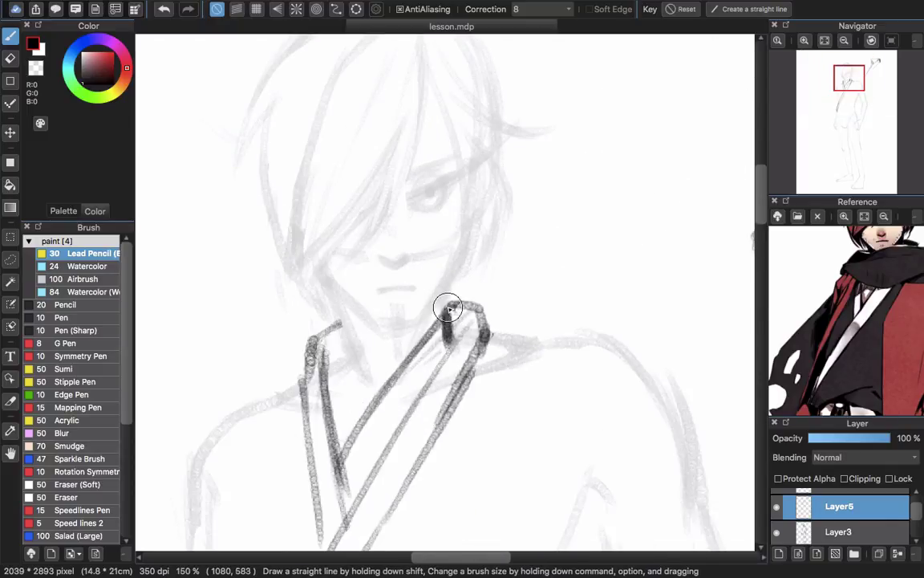
mouse_move(350, 340)
left_mouse_down()
mouse_move(344, 361)
mouse_move(347, 343)
mouse_move(379, 393)
left_mouse_up()
left_click_drag(470, 343, 388, 454)
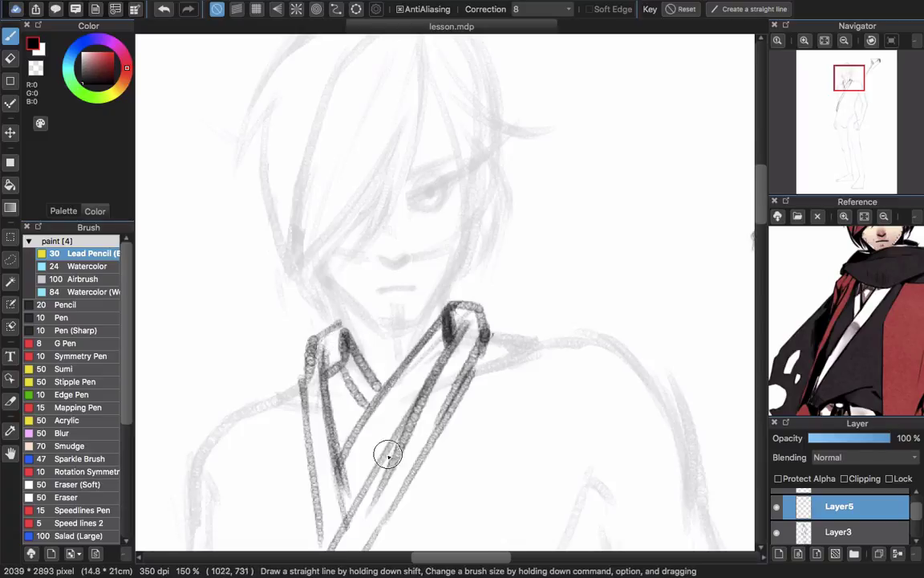
Reinforce the lower end of the front lapel and draw a short line rising from it at the waist.
key("super+minus")
key("super+minus")
scroll(435, 355, "down", 2)
key("b")
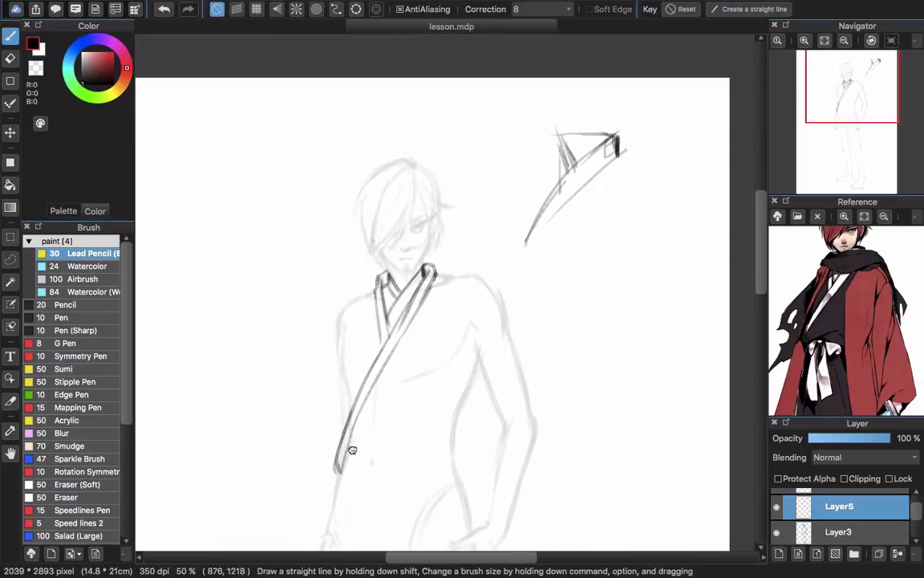
mouse_move(367, 366)
left_mouse_down()
mouse_move(345, 397)
mouse_move(358, 404)
mouse_move(332, 467)
left_mouse_up()
mouse_move(346, 423)
left_mouse_down()
mouse_move(333, 463)
mouse_move(364, 439)
left_mouse_up()
Draw the garment's left shoulder and upper-arm outline, plus a sample arc on the blank canvas beside the figure.
mouse_move(337, 268)
left_mouse_down()
mouse_move(346, 333)
mouse_move(394, 291)
left_mouse_up()
mouse_move(435, 292)
left_mouse_down()
mouse_move(400, 316)
mouse_move(478, 342)
left_mouse_up()
left_click_drag(380, 201, 308, 287)
left_click_drag(469, 347, 462, 449)
key("super+z")
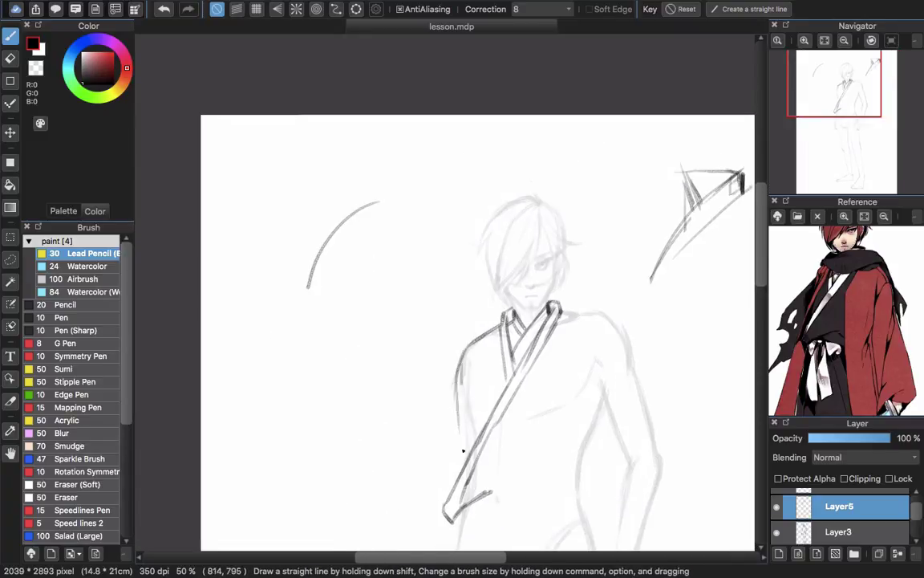
left_click_drag(458, 374, 460, 459)
Draw the right shoulder line down the outer upper arm and add the curved armhole seam with its underarm line.
mouse_move(576, 316)
left_mouse_down()
mouse_move(531, 343)
mouse_move(551, 342)
mouse_move(608, 464)
left_mouse_up()
key("super+z")
mouse_move(570, 361)
left_mouse_down()
mouse_move(532, 263)
mouse_move(515, 385)
left_mouse_up()
left_click_drag(483, 306, 497, 331)
left_click_drag(498, 271, 489, 298)
key("super+z")
mouse_move(479, 291)
left_mouse_down()
mouse_move(523, 302)
mouse_move(513, 292)
left_mouse_up()
Erase the middle stretch of the front lapel's inner edge across the chest.
key("e")
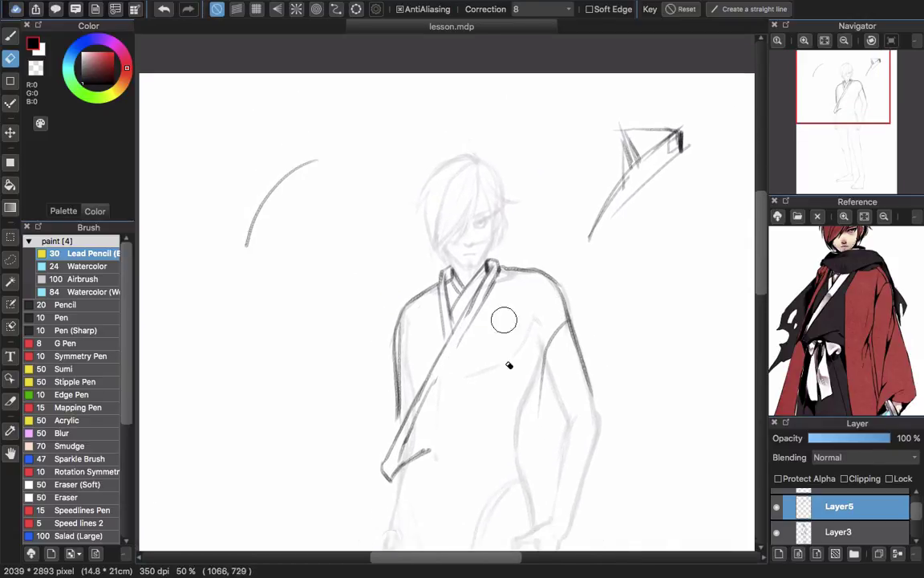
left_click_drag(460, 348, 437, 384)
key("b")
left_click_drag(450, 425, 426, 401)
Draw the belt as a curved band around the waist with upper and lower edges and a closed right end.
scroll(446, 446, "down", 2)
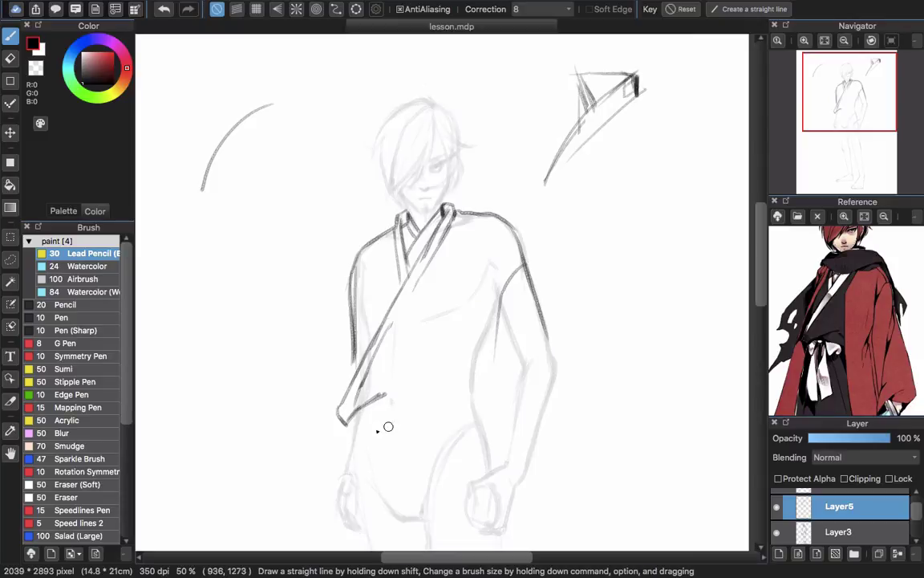
left_click_drag(364, 406, 472, 389)
left_click_drag(413, 401, 476, 386)
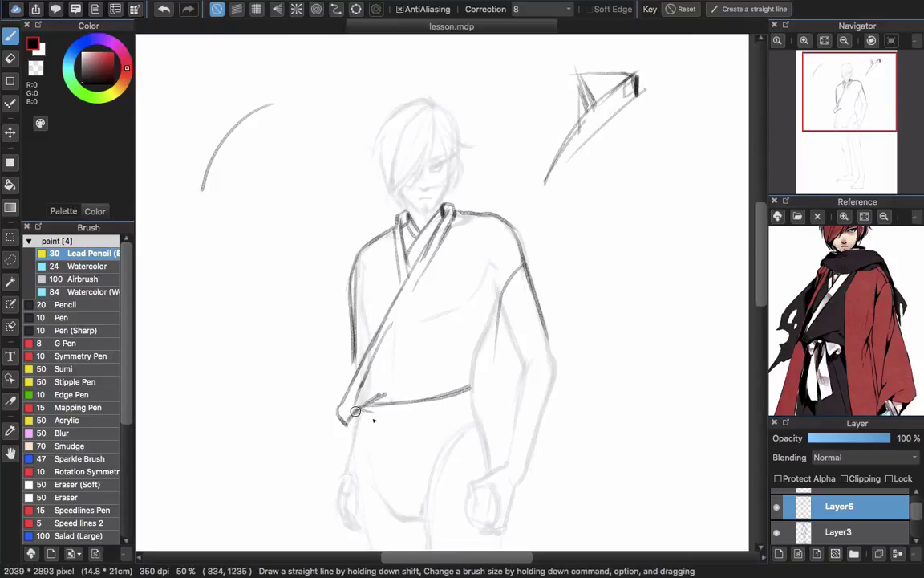
mouse_move(355, 411)
left_mouse_down()
mouse_move(468, 403)
mouse_move(439, 414)
mouse_move(467, 406)
left_mouse_up()
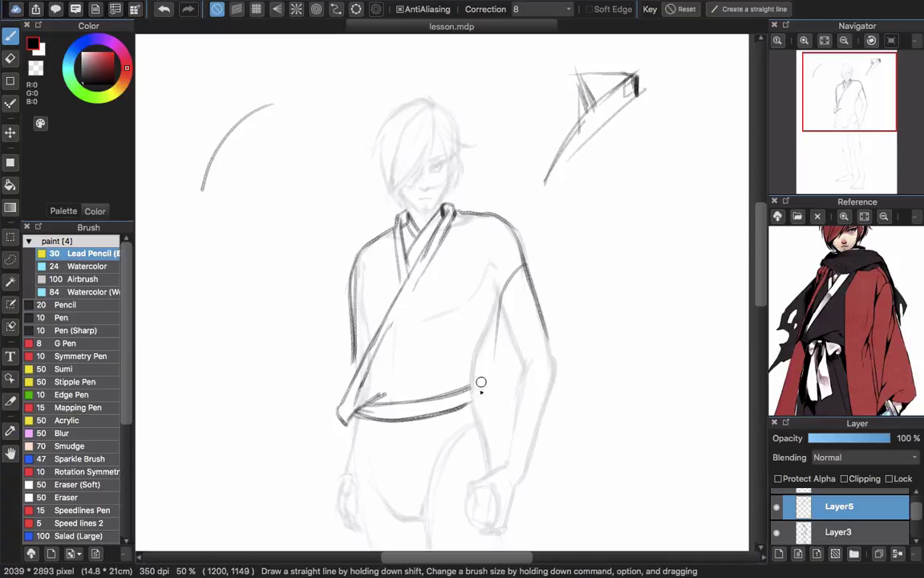
scroll(455, 451, "left", 2)
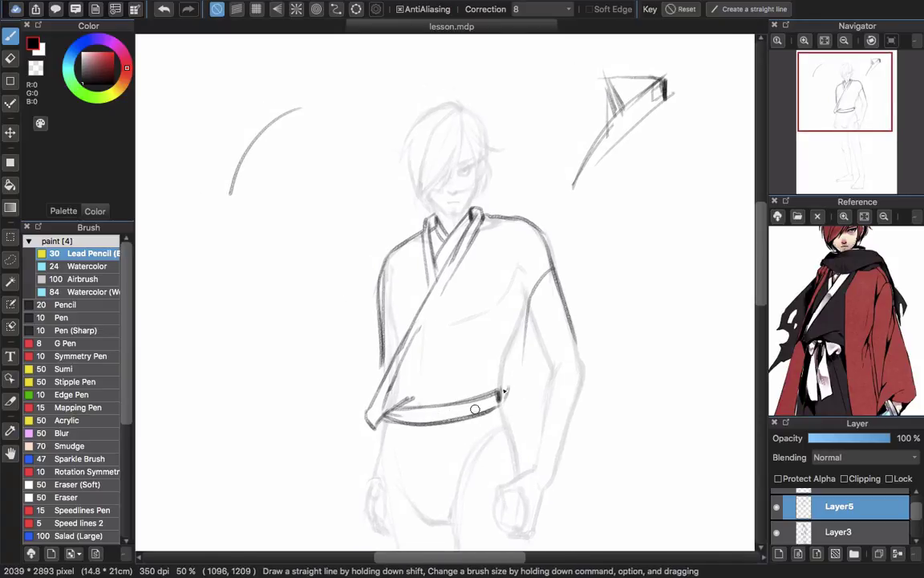
scroll(441, 429, "right", 2)
scroll(441, 429, "down", 1)
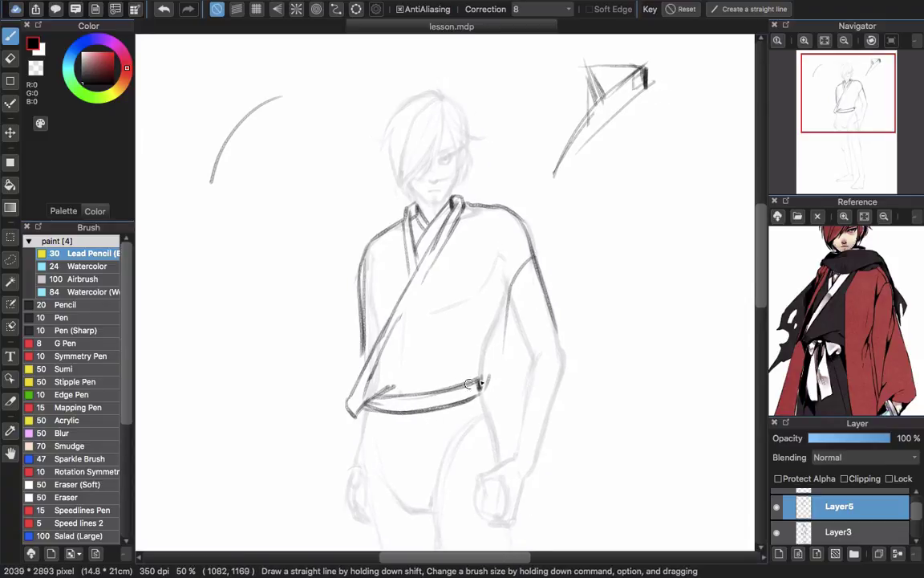
scroll(428, 431, "up", 1)
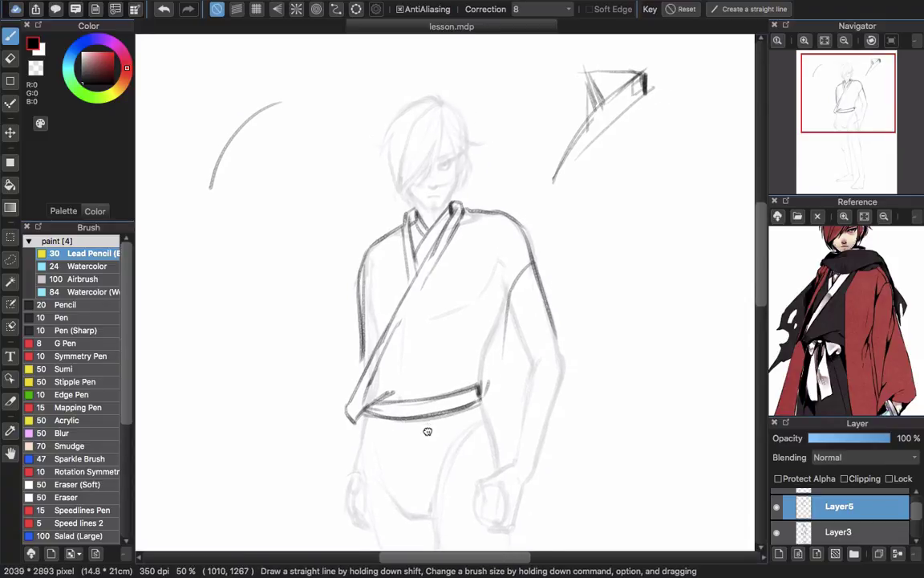
scroll(427, 432, "up", 2)
Sketch a small rounded knot on the belt near its left end, erasing and redrawing its sides.
scroll(397, 433, "down", 5)
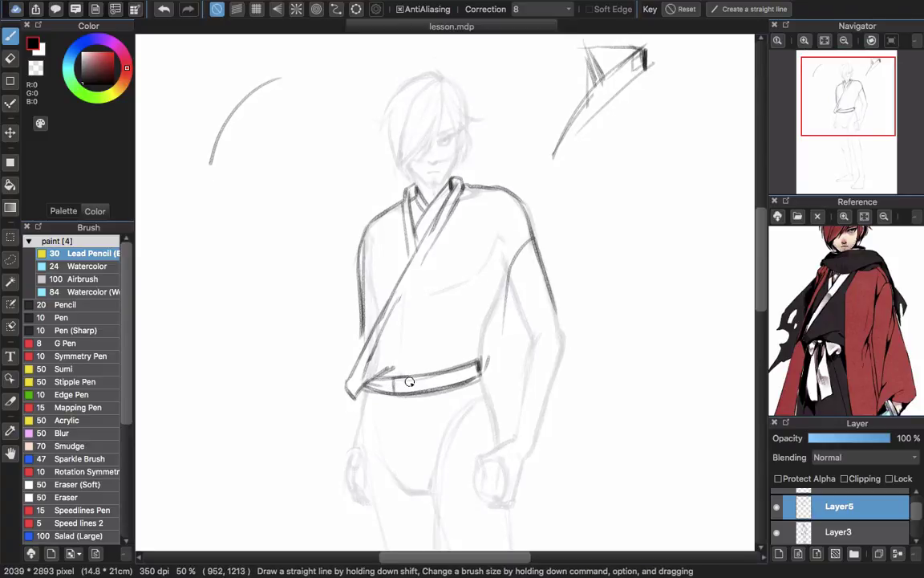
key("e")
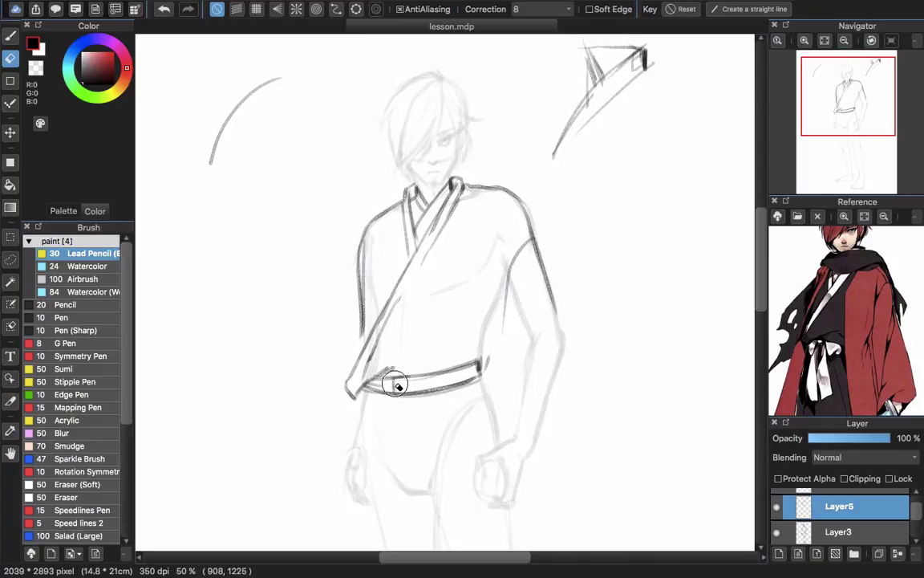
left_click_drag(394, 380, 396, 385)
key("b")
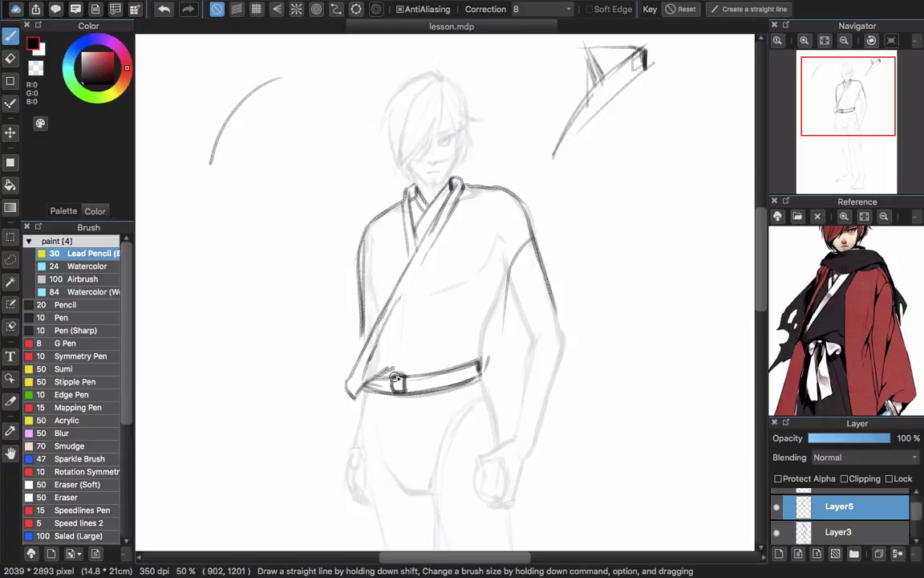
key("e")
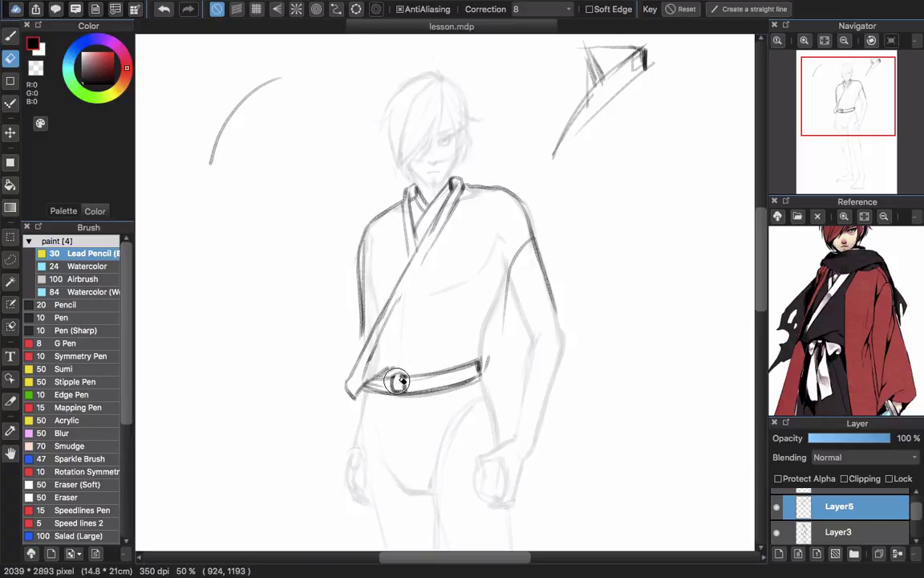
key("b")
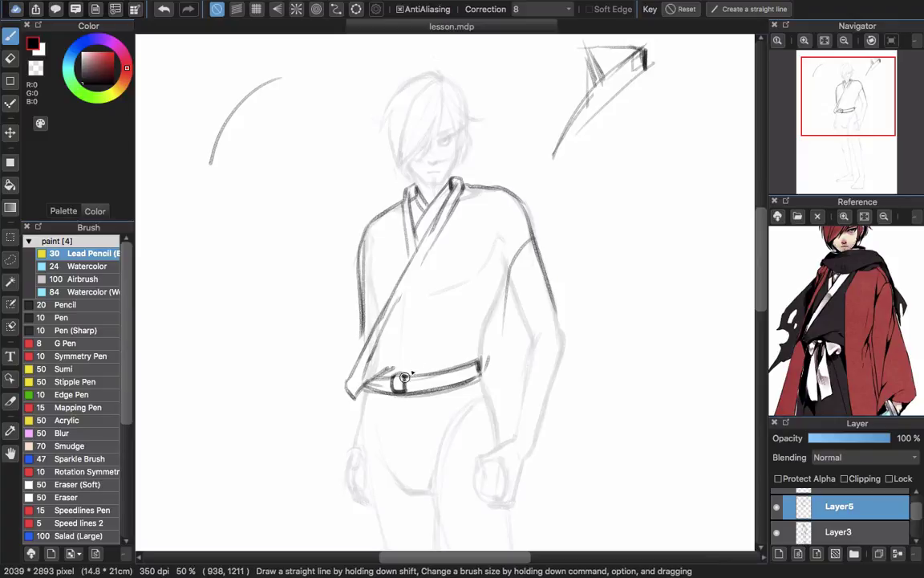
key("super+z")
mouse_move(405, 377)
left_mouse_down()
mouse_move(435, 369)
mouse_move(426, 399)
left_mouse_up()
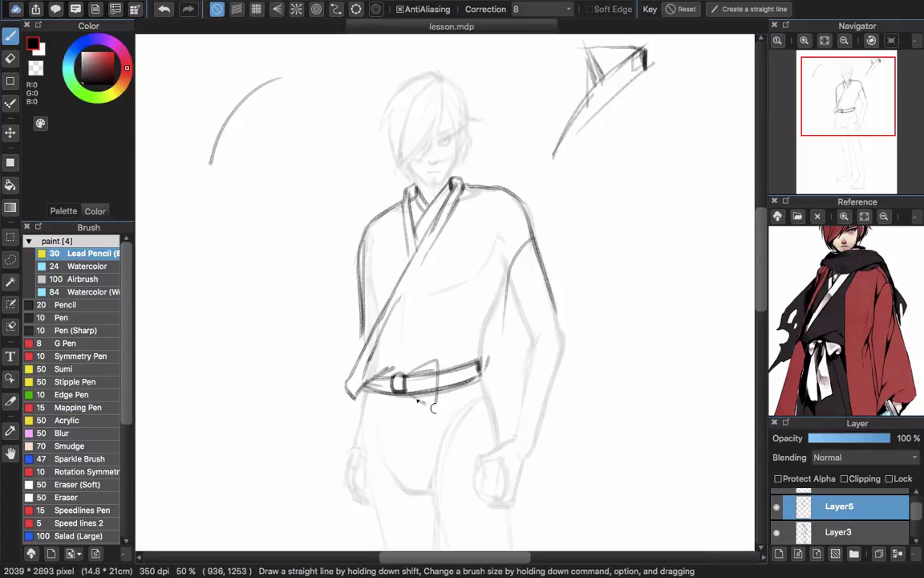
mouse_move(385, 371)
left_mouse_down()
mouse_move(374, 416)
mouse_move(404, 395)
left_mouse_up()
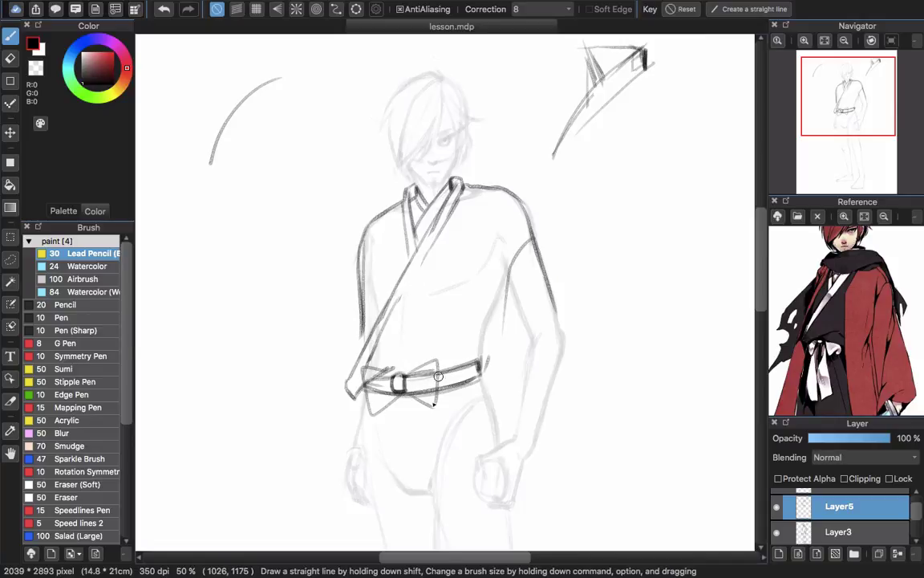
mouse_move(408, 332)
left_mouse_down()
mouse_move(430, 356)
mouse_move(434, 343)
left_mouse_up()
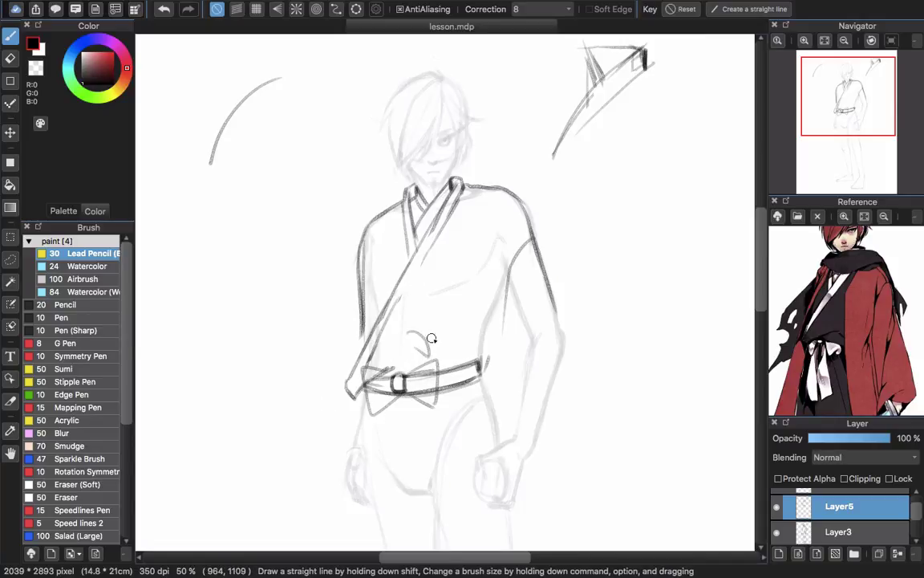
key("super+z")
key("super+z")
key("super+z")
key("super+z")
key("super+z")
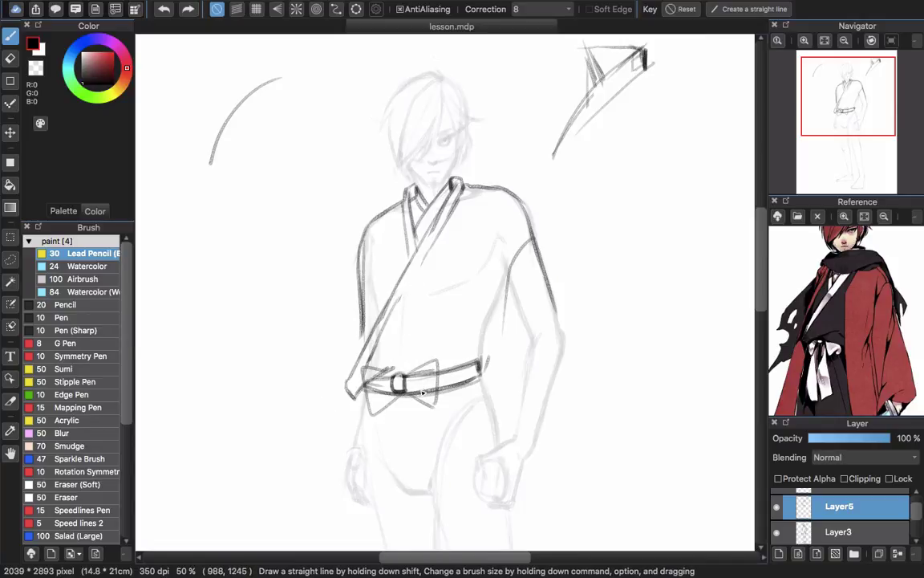
Draw two drooping angular bow loops, one on each side of the belt knot.
mouse_move(405, 371)
left_mouse_down()
mouse_move(439, 398)
mouse_move(416, 430)
left_mouse_up()
left_click_drag(416, 430, 444, 400)
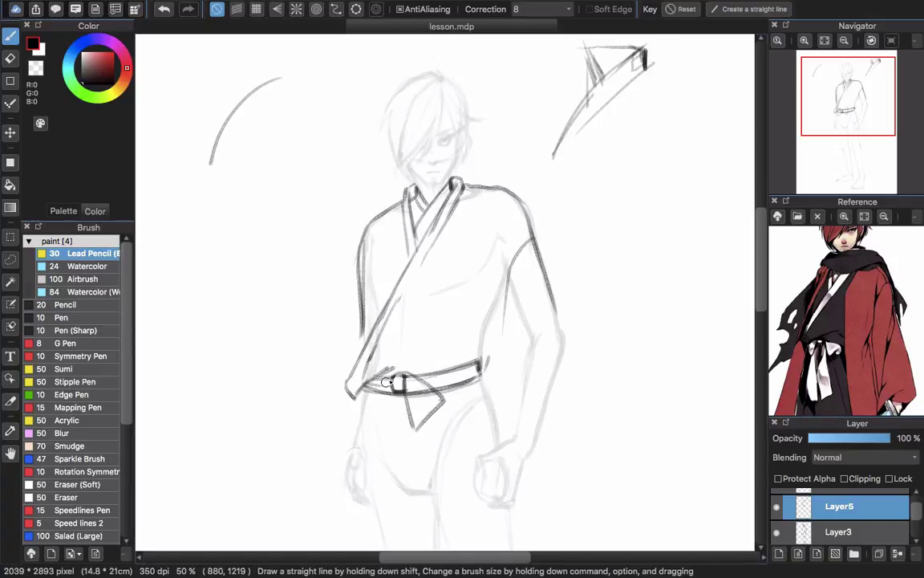
mouse_move(391, 372)
left_mouse_down()
mouse_move(364, 410)
mouse_move(378, 437)
left_mouse_up()
mouse_move(391, 391)
left_mouse_down()
mouse_move(377, 438)
mouse_move(381, 372)
left_mouse_up()
Draw two hanging ribbon tails below the knot, the right one longer than the left.
left_click_drag(401, 353, 400, 455)
mouse_move(411, 389)
left_mouse_down()
mouse_move(410, 449)
mouse_move(401, 455)
left_mouse_up()
left_click_drag(392, 354, 390, 418)
left_click_drag(379, 393, 390, 430)
Erase the belt lines running through the right bow loop and sketch a sample folded loop beside the figure.
scroll(400, 367, "up", 1)
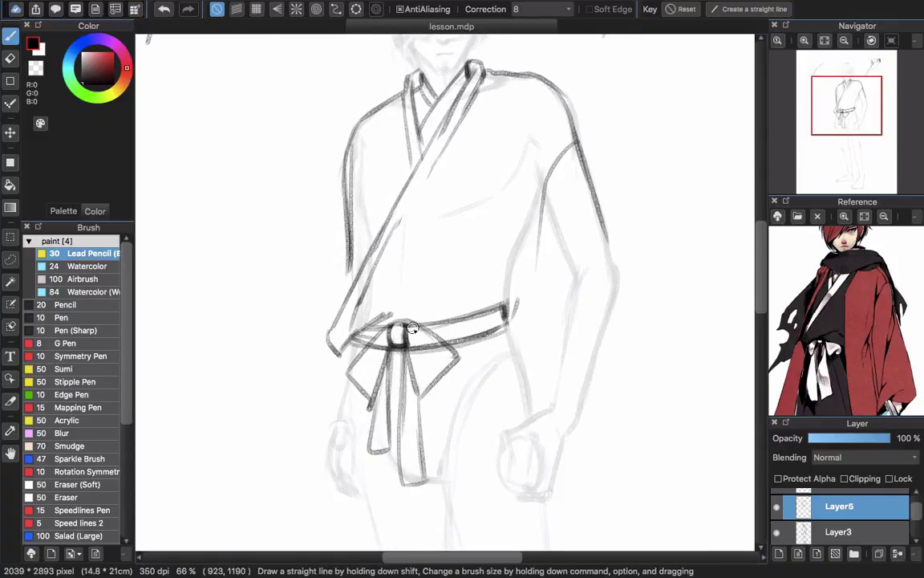
scroll(414, 329, "up", 2)
mouse_move(423, 373)
left_mouse_down()
mouse_move(393, 297)
mouse_move(419, 321)
mouse_move(453, 311)
mouse_move(371, 246)
mouse_move(395, 250)
mouse_move(376, 252)
mouse_move(436, 316)
mouse_move(406, 334)
left_mouse_up()
key("e")
key("b")
key("ctrl+z")
left_click_drag(296, 333, 564, 301)
mouse_move(310, 222)
left_mouse_down()
mouse_move(186, 280)
mouse_move(194, 321)
mouse_move(297, 369)
mouse_move(324, 195)
mouse_move(268, 336)
mouse_move(261, 313)
mouse_move(148, 304)
left_mouse_up()
key("e")
key("b")
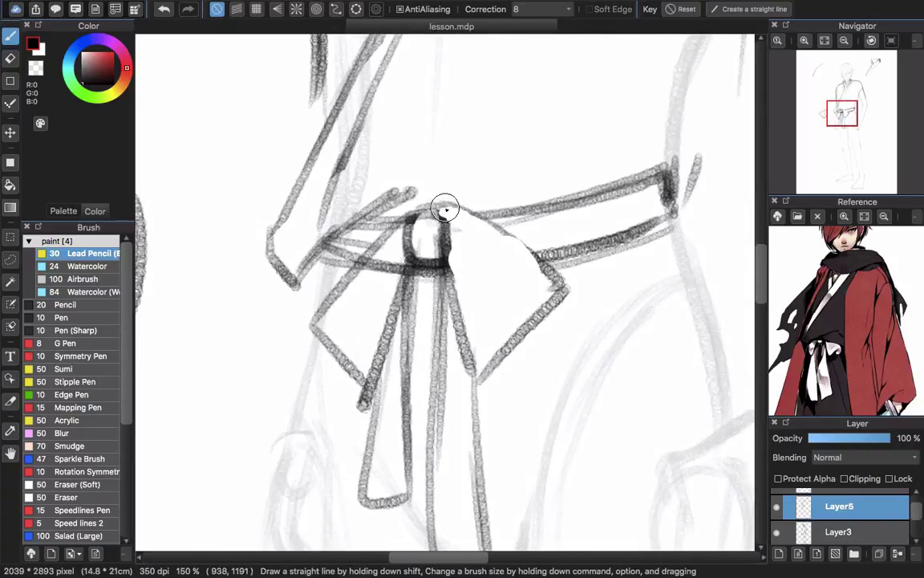
Draw a short crease from the knot and a curved inner fold reaching the outer corner of the right bow loop.
left_click_drag(439, 214, 471, 268)
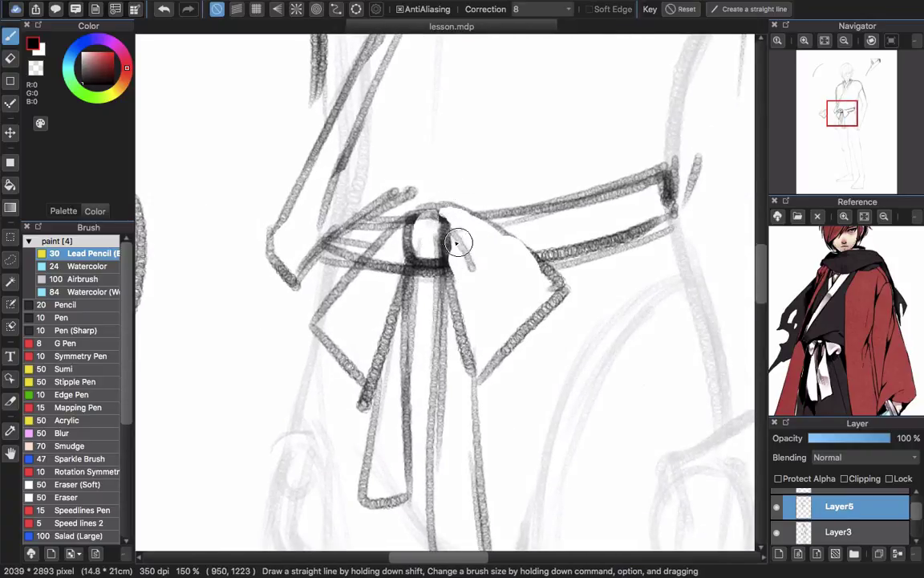
key("super+z")
left_click_drag(449, 233, 472, 295)
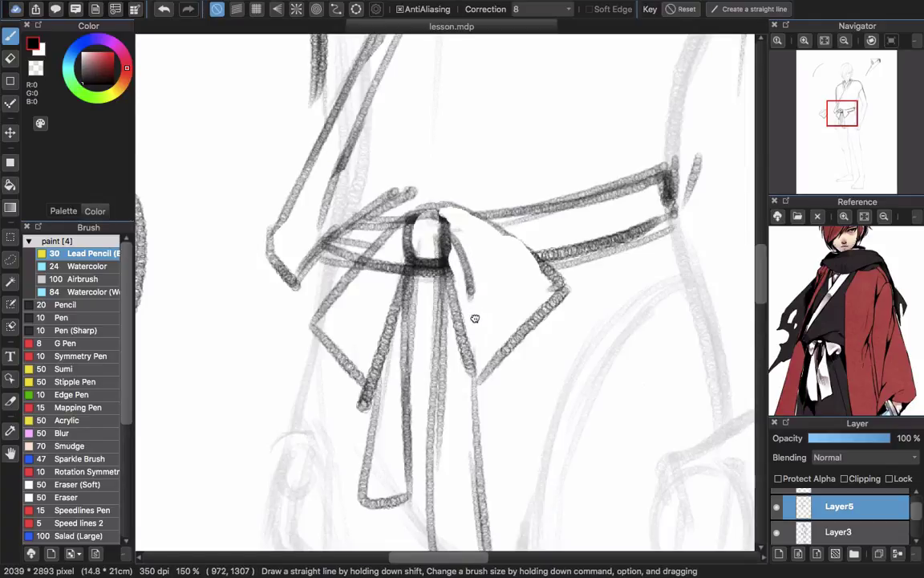
scroll(429, 287, "up", 1)
mouse_move(456, 236)
left_mouse_down()
mouse_move(505, 259)
mouse_move(479, 256)
mouse_move(463, 235)
mouse_move(495, 285)
left_mouse_up()
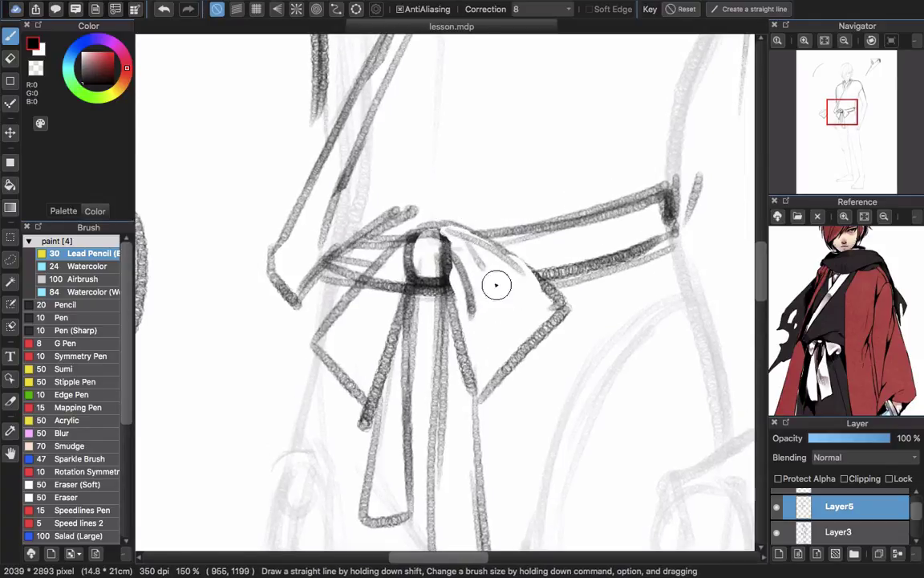
key("super+z")
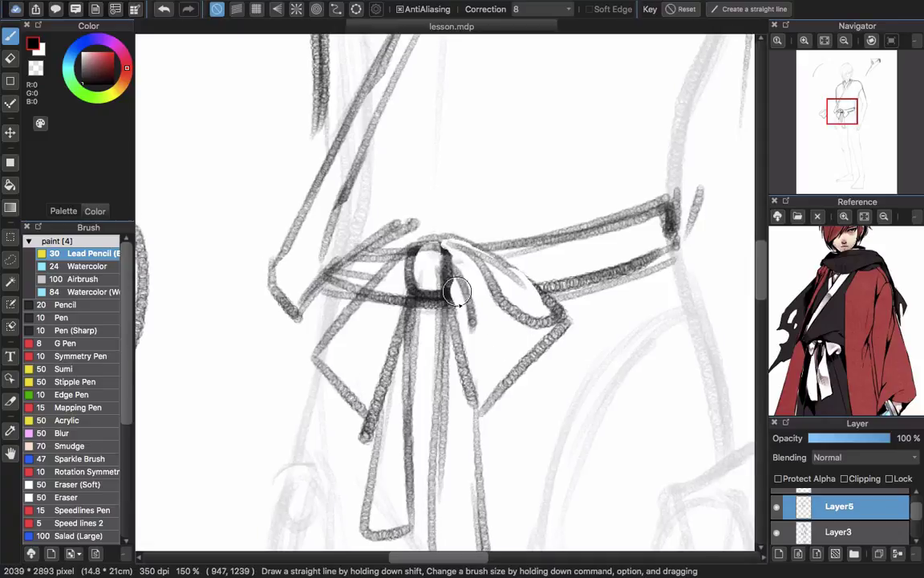
Reshape the lower outline of the right bow loop into a softer, curved edge.
left_click_drag(458, 308, 483, 421)
key("e")
left_click_drag(564, 326, 480, 401)
key("b")
left_click_drag(459, 313, 484, 425)
left_click_drag(430, 321, 470, 353)
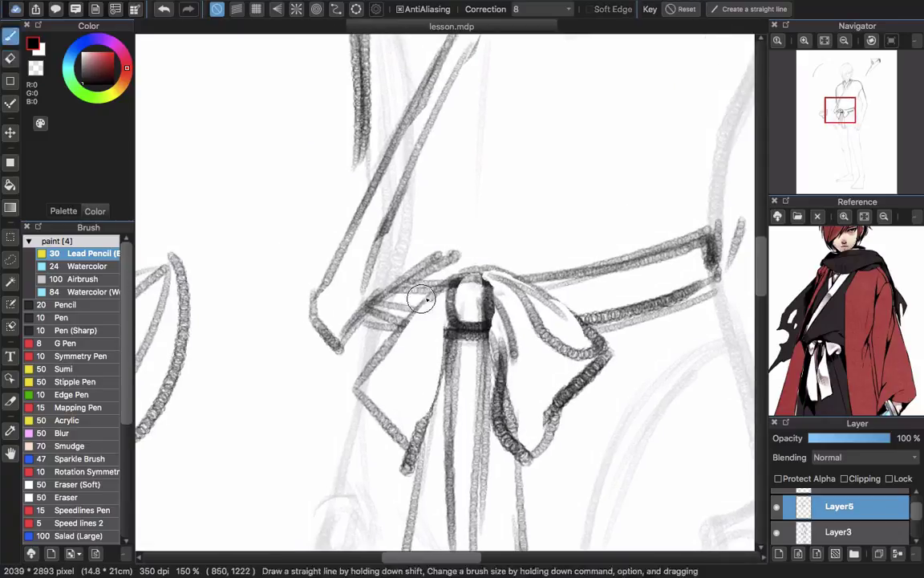
Redraw the left bow loop with a rounded outline and inner fold, erasing its old angular corner.
left_click_drag(421, 301, 393, 426)
left_click_drag(448, 296, 408, 355)
key("e")
left_click_drag(423, 408, 419, 434)
key("b")
left_click_drag(443, 379, 409, 451)
Erase the straight edges of the right ribbon tail and redraw it flaring outward below the knot.
scroll(479, 209, "down", 2)
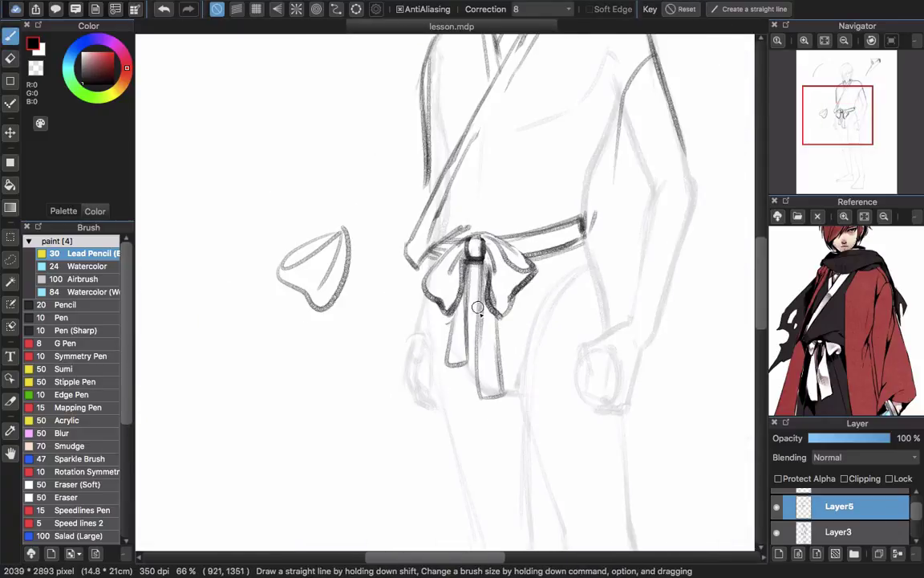
key("e")
mouse_move(479, 300)
left_mouse_down()
mouse_move(493, 403)
mouse_move(498, 322)
left_mouse_up()
key("b")
left_click_drag(479, 264, 485, 390)
mouse_move(490, 317)
left_mouse_down()
mouse_move(485, 374)
mouse_move(480, 318)
mouse_move(451, 333)
left_mouse_up()
Erase the sample bow loop from the blank canvas beside the figure.
key("e")
key("b")
scroll(447, 373, "up", 3)
key("e")
mouse_move(325, 324)
left_mouse_down()
mouse_move(252, 405)
mouse_move(334, 413)
mouse_move(309, 340)
mouse_move(282, 398)
left_mouse_up()
left_click_drag(492, 342, 451, 371)
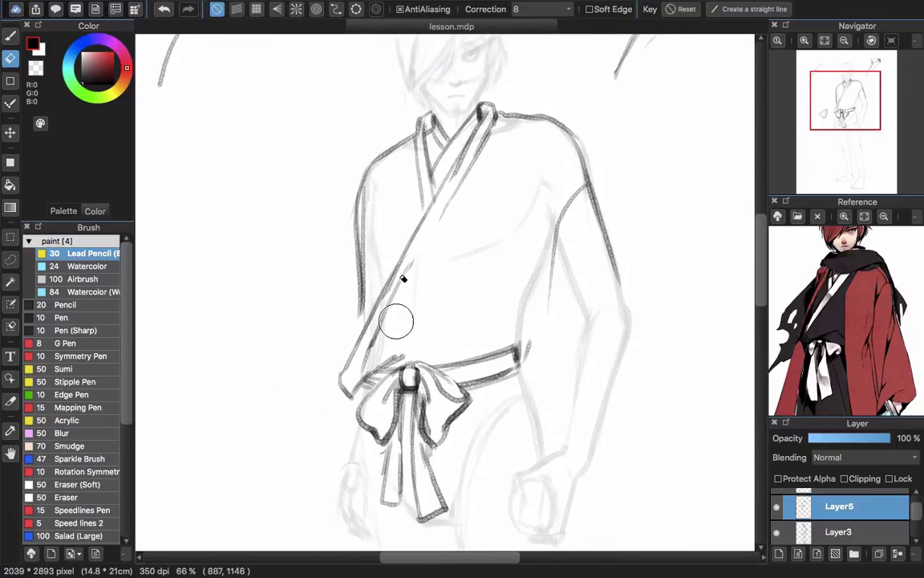
Draw a long sample line bent like an elbow on the blank canvas beside the figure, below the arc.
scroll(369, 273, "up", 1)
key("p")
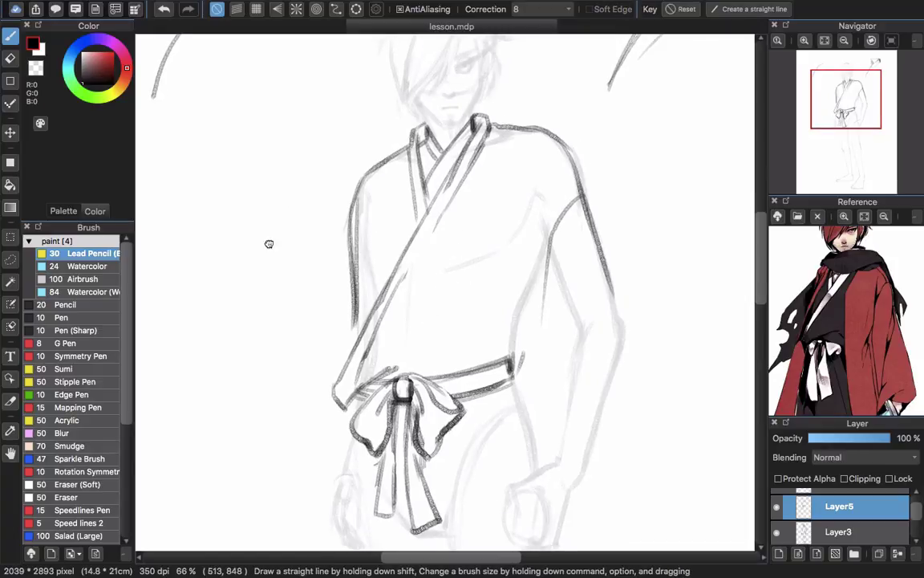
left_click_drag(270, 244, 360, 275)
scroll(281, 301, "left", 1)
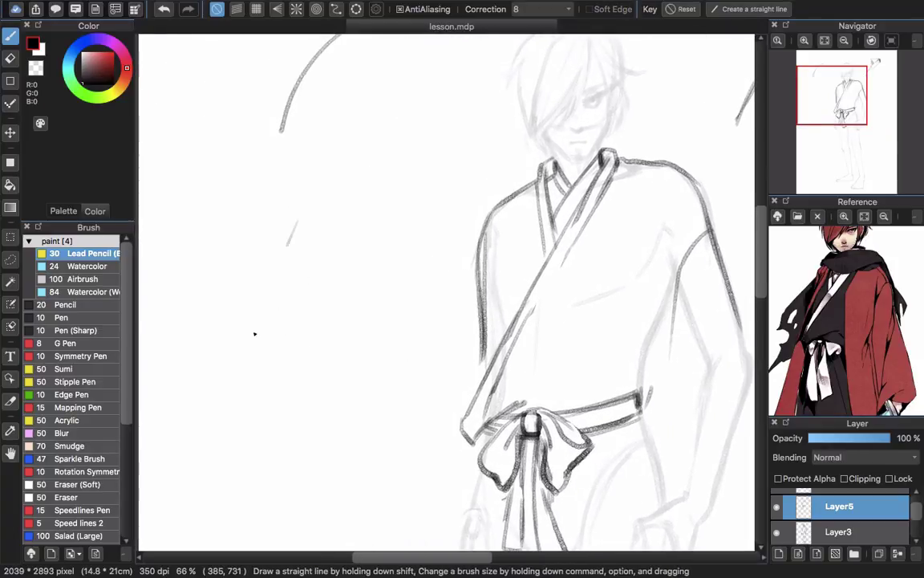
mouse_move(296, 222)
left_mouse_down()
mouse_move(255, 361)
mouse_move(314, 435)
left_mouse_up()
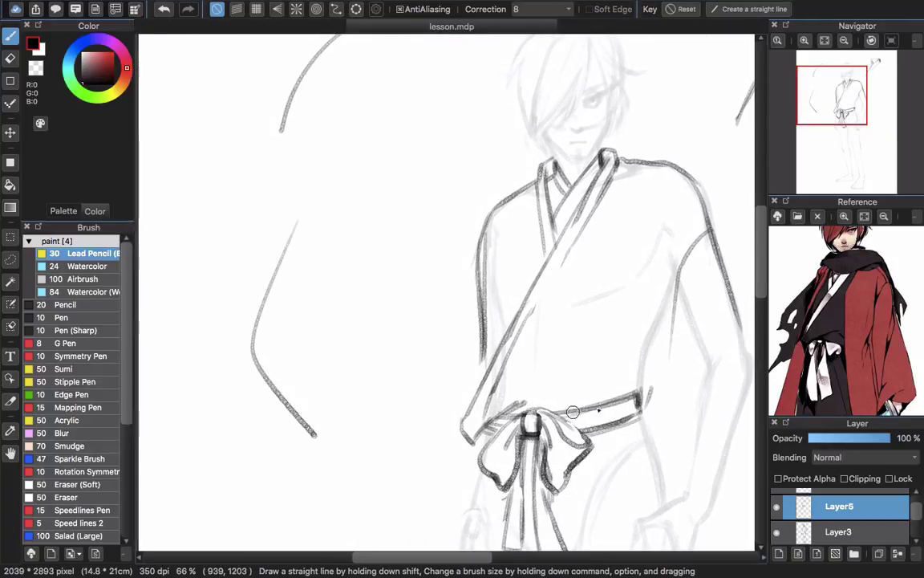
Sketch a gathered fold line from the bow knot across the belt to the right side of the waist.
scroll(549, 379, "down", 1)
scroll(550, 379, "right", 1)
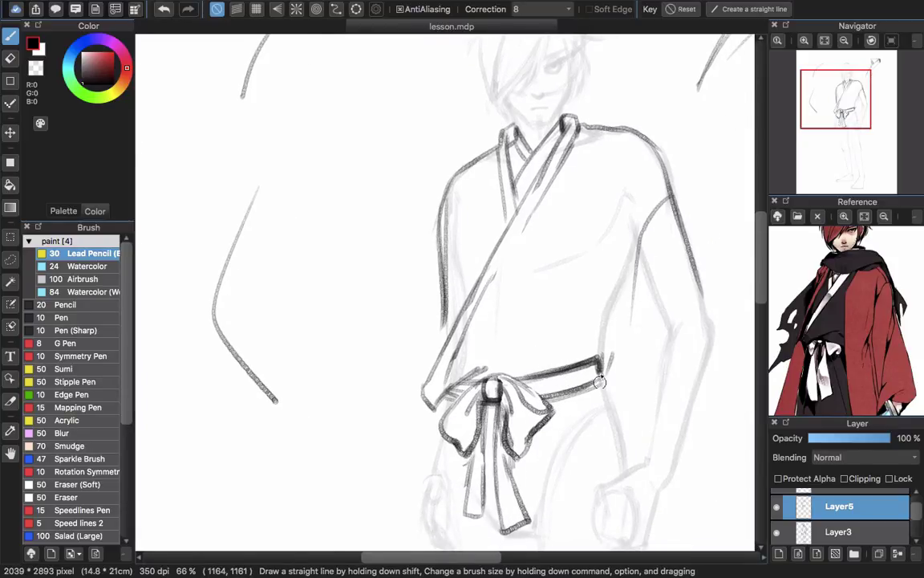
scroll(514, 380, "up", 1)
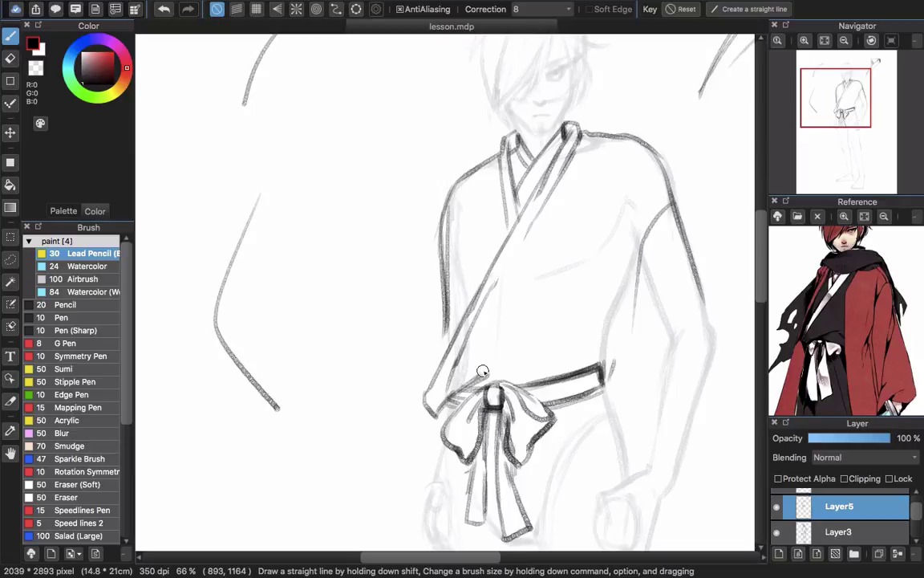
left_click(519, 199)
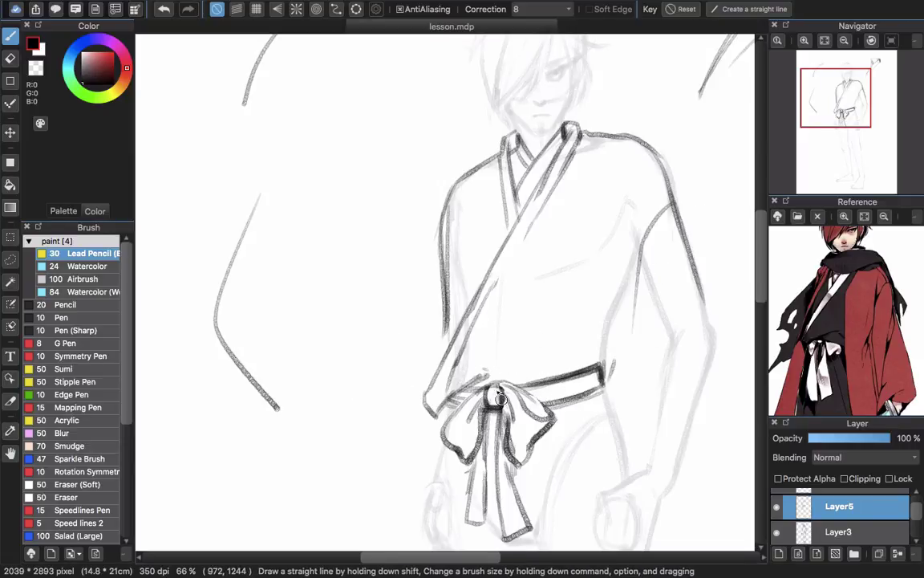
left_click_drag(499, 371, 549, 413)
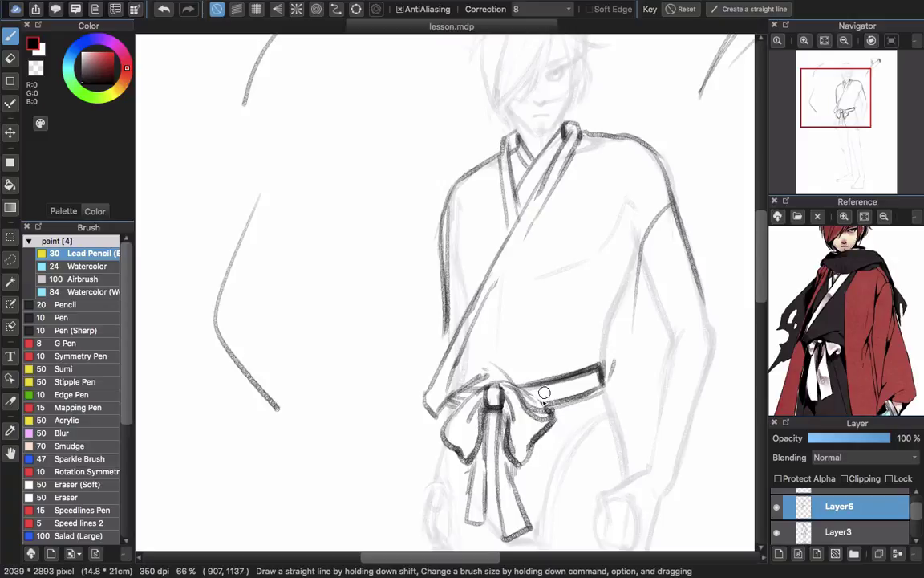
key("super+z")
mouse_move(508, 377)
left_mouse_down()
mouse_move(557, 410)
mouse_move(613, 358)
left_mouse_up()
Extend the torso's right side line down past the waist and curve it into a loose hem overhanging the belt.
left_click_drag(639, 265, 616, 345)
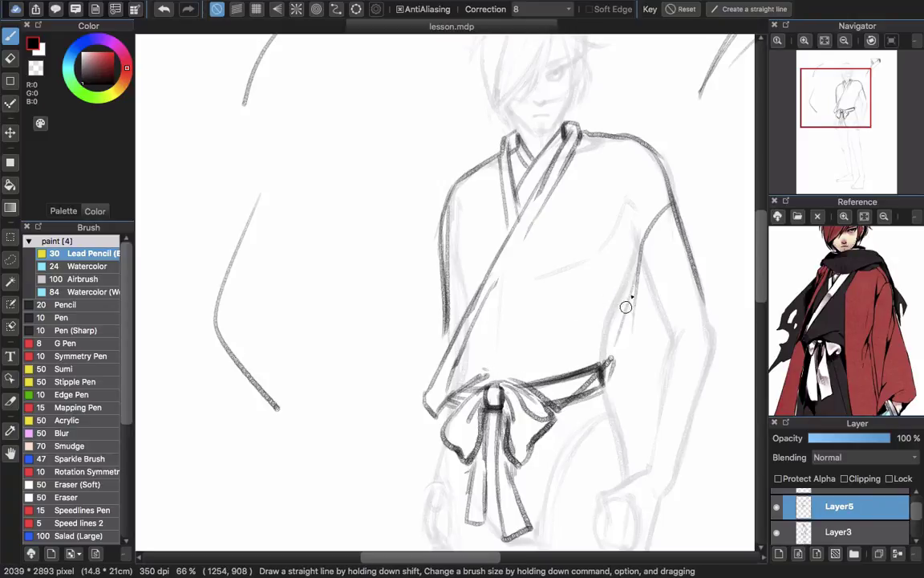
mouse_move(632, 309)
left_mouse_down()
mouse_move(630, 392)
mouse_move(616, 356)
mouse_move(598, 366)
mouse_move(627, 391)
left_mouse_up()
key("e")
key("b")
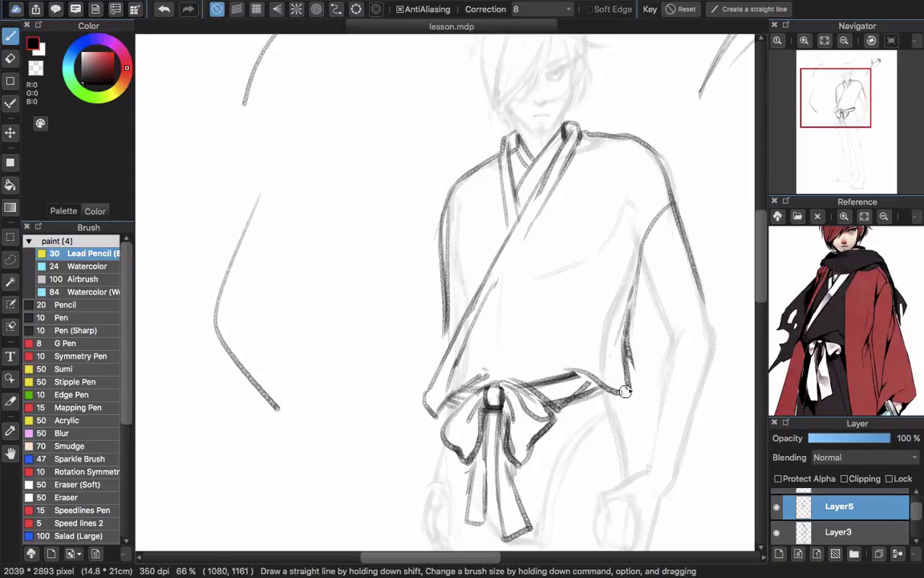
left_click_drag(568, 371, 624, 390)
Erase the belt's straight upper edge and draw curved cloth folds running from the bow to the overhanging hem.
key("e")
mouse_move(532, 369)
left_mouse_down()
mouse_move(509, 366)
mouse_move(562, 352)
left_mouse_up()
key("b")
left_click_drag(460, 368, 567, 364)
left_click_drag(519, 343, 564, 367)
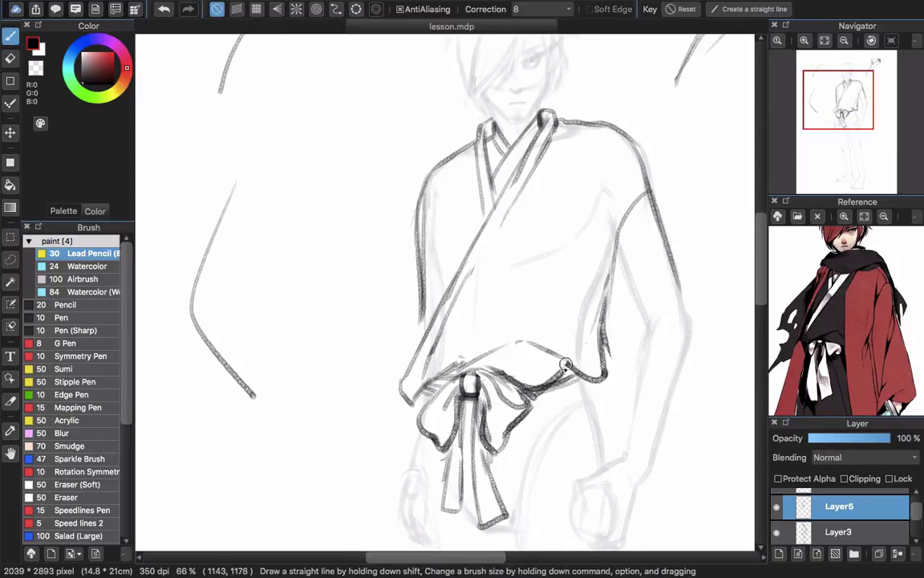
key("super+z")
left_click_drag(489, 366, 570, 384)
left_click_drag(547, 348, 572, 371)
Erase stray marks around the bow and close off the collar band's lower end to the left of it.
key("e")
left_click_drag(482, 339, 538, 336)
left_click_drag(491, 388, 470, 396)
key("b")
left_click_drag(452, 383, 486, 401)
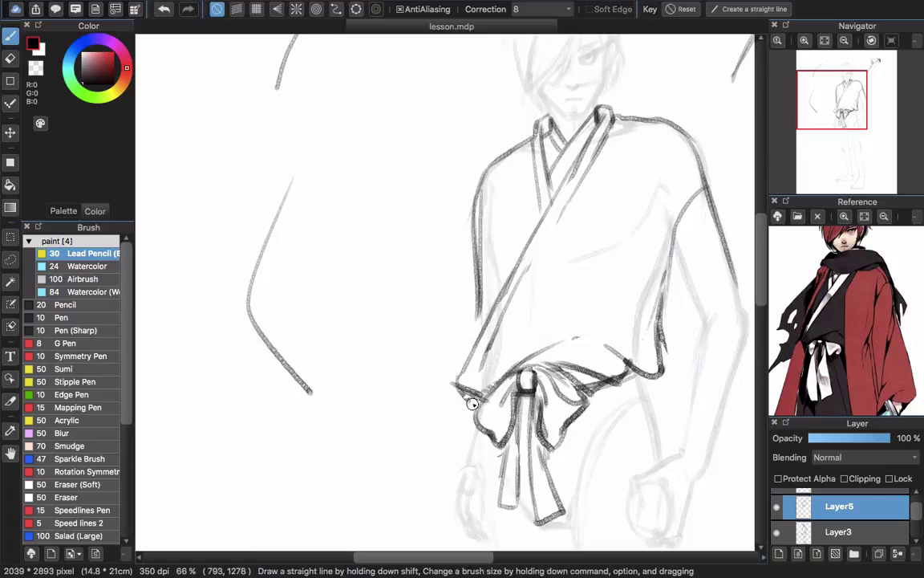
key("e")
key("b")
Erase the long collar band's rough outline, redraw both edges down to the waist, and retrace the left sleeve line.
scroll(473, 393, "up", 3)
scroll(473, 394, "right", 3)
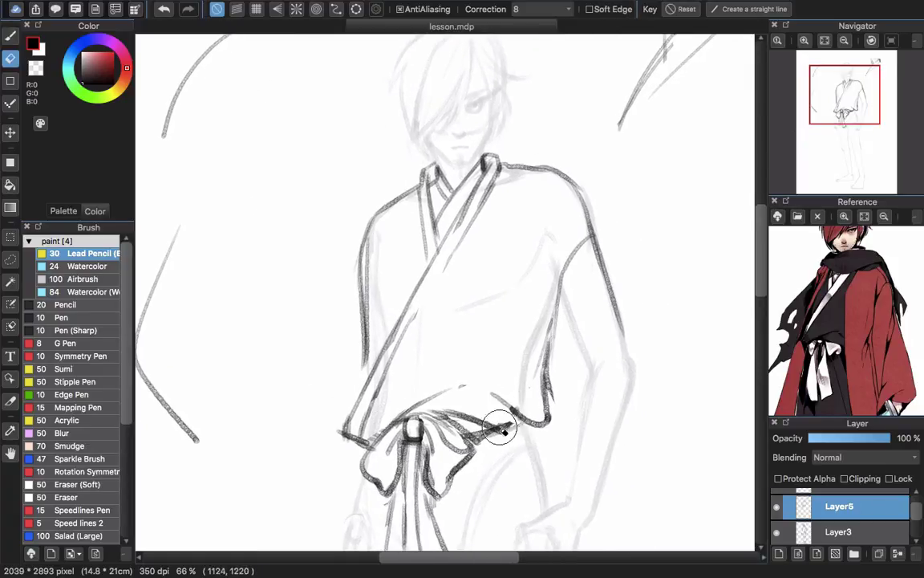
scroll(362, 336, "down", 1)
scroll(362, 336, "right", 1)
key("e")
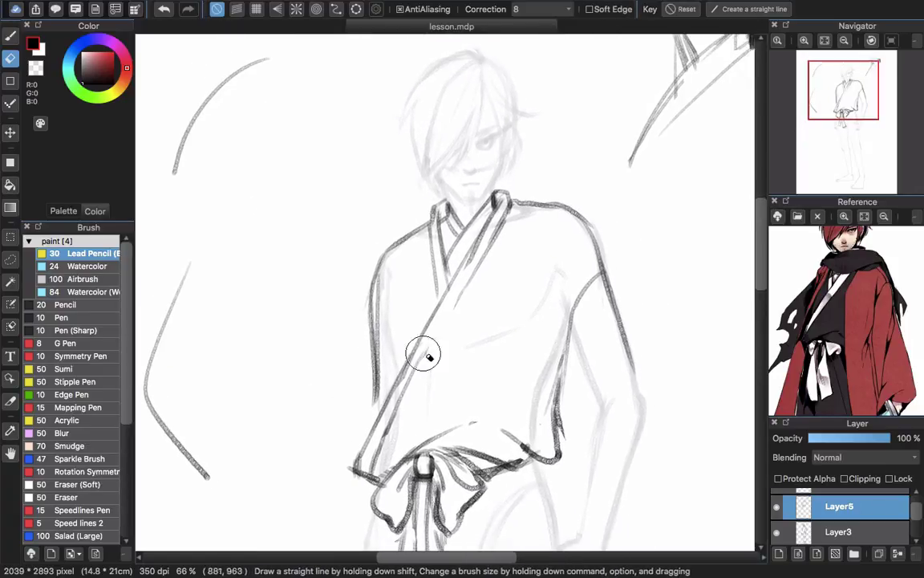
left_click_drag(429, 355, 354, 470)
key("b")
mouse_move(435, 309)
left_mouse_down()
mouse_move(402, 369)
mouse_move(458, 302)
mouse_move(365, 476)
left_mouse_up()
left_click_drag(459, 301, 383, 463)
scroll(383, 321, "right", 1)
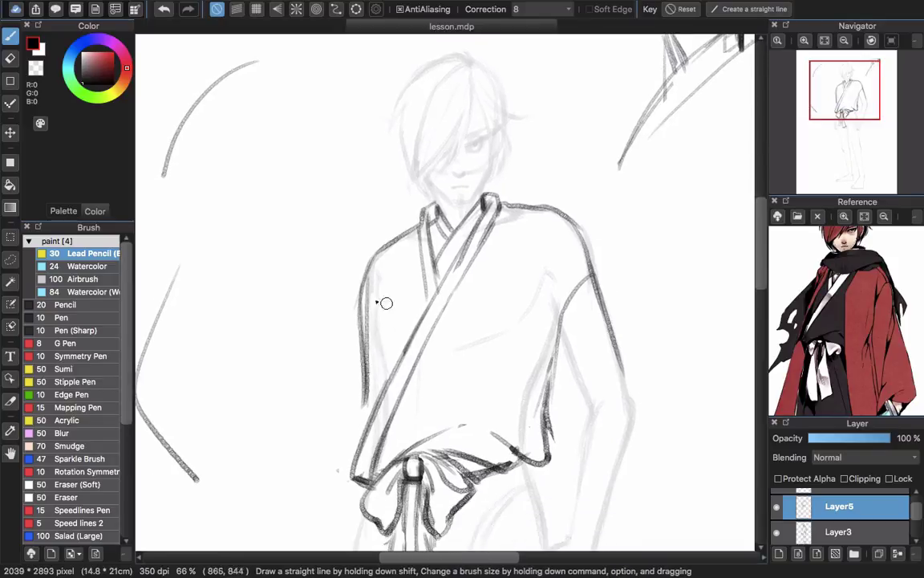
left_click_drag(373, 312, 367, 398)
Compare the sketched top with the reference swordsman's clothing, examining the belt, skirt folds and hem down to the feet.
scroll(588, 254, "right", 2)
scroll(588, 254, "down", 1)
left_click_drag(488, 474, 488, 400)
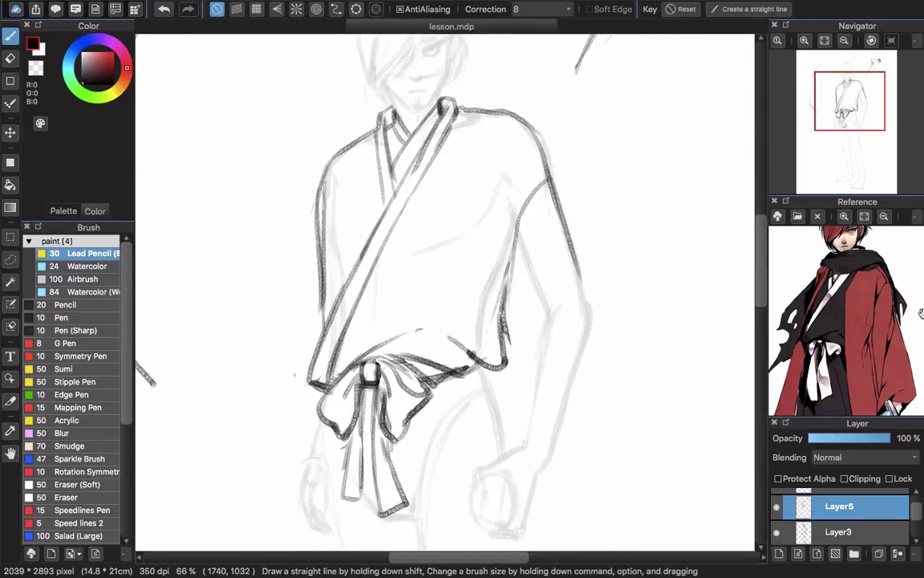
left_click_drag(852, 377, 854, 305)
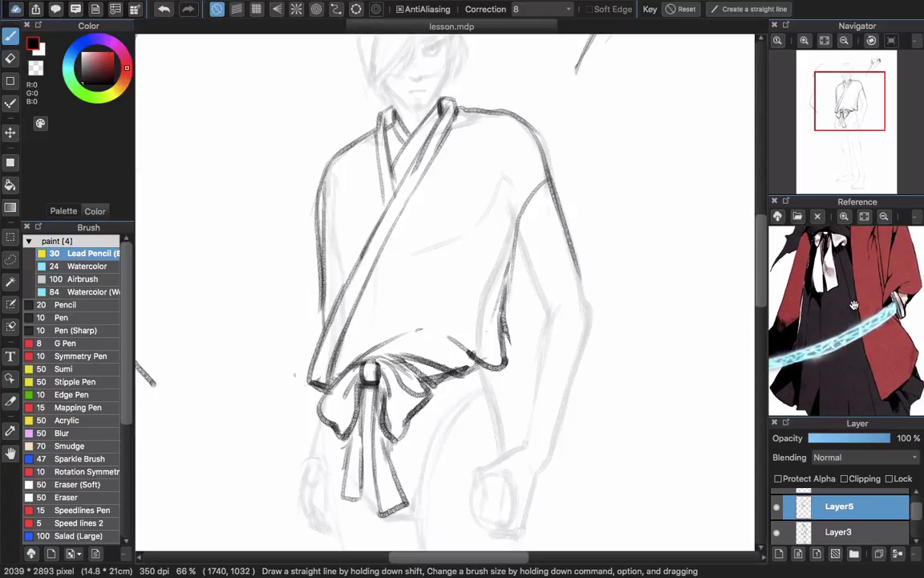
left_click_drag(852, 255, 853, 317)
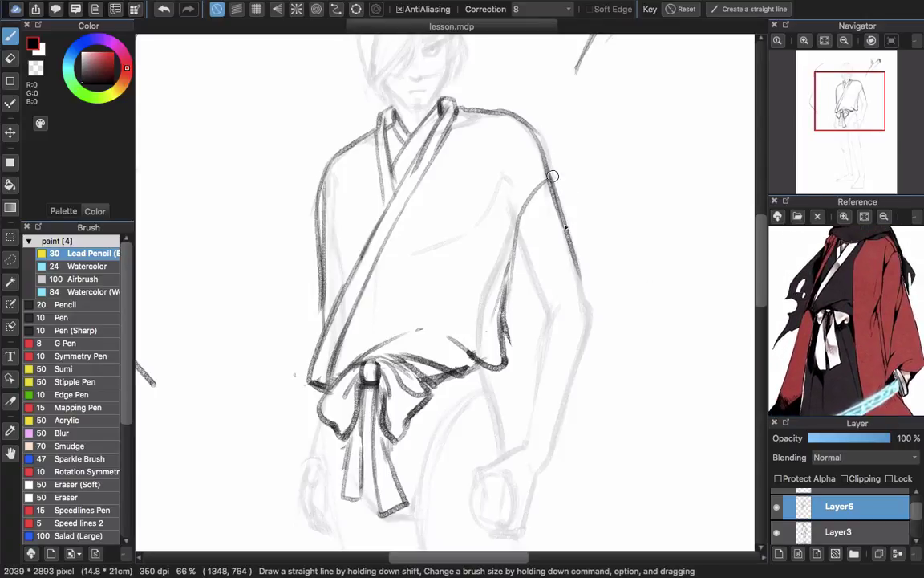
scroll(592, 372, "up", 5)
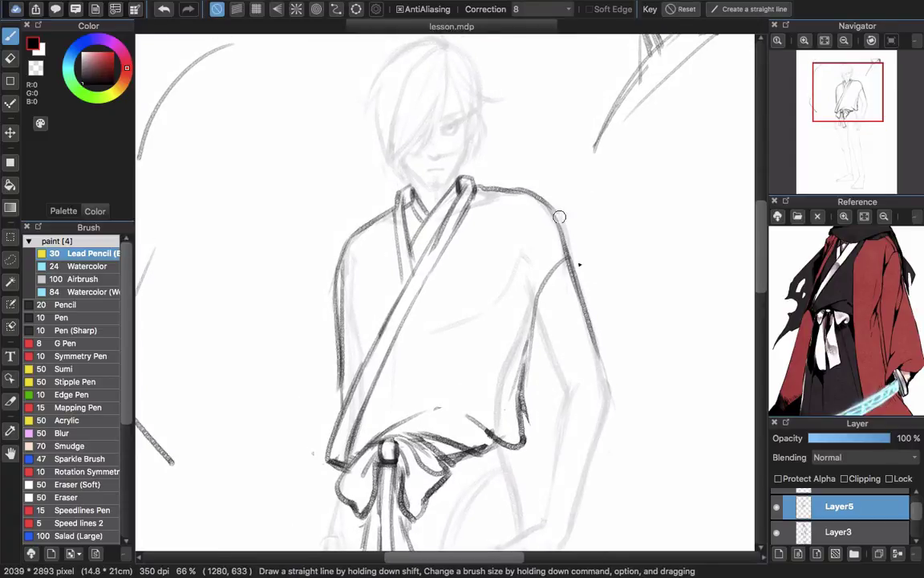
scroll(593, 353, "down", 6)
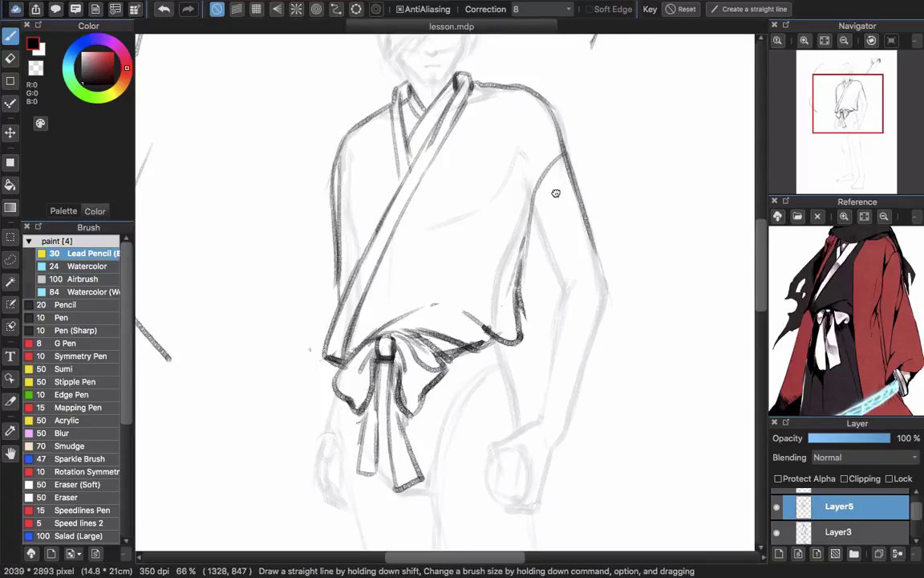
scroll(552, 209, "up", 3)
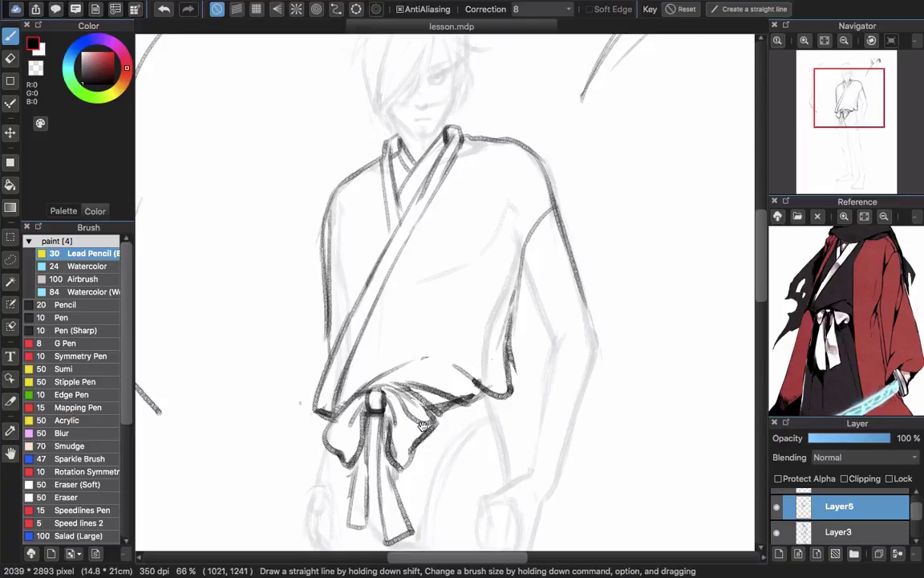
scroll(423, 425, "down", 10)
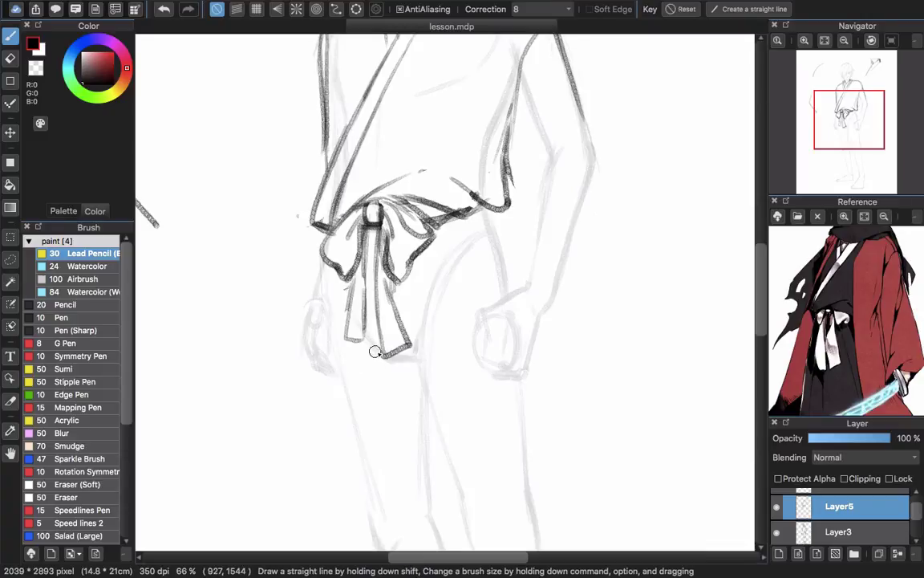
left_click_drag(869, 363, 875, 274)
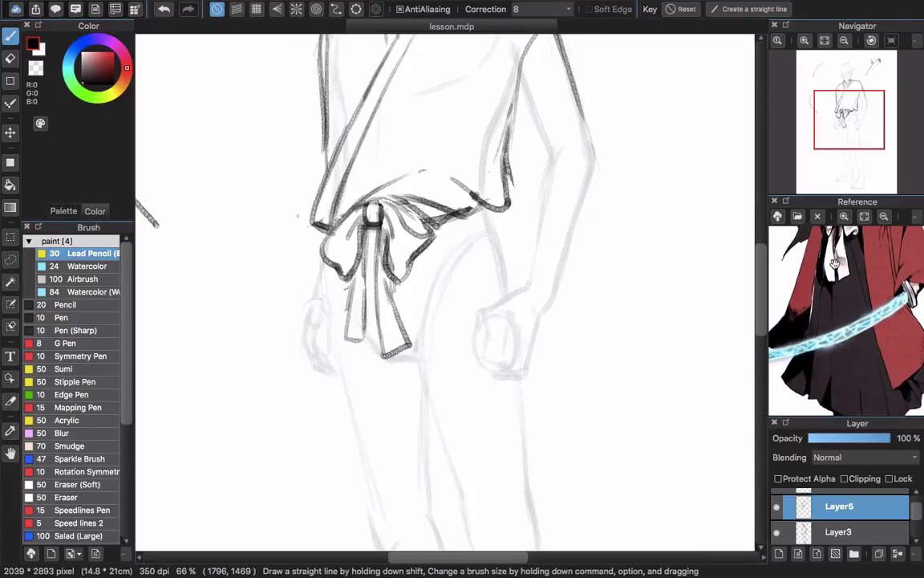
left_click_drag(850, 369, 834, 329)
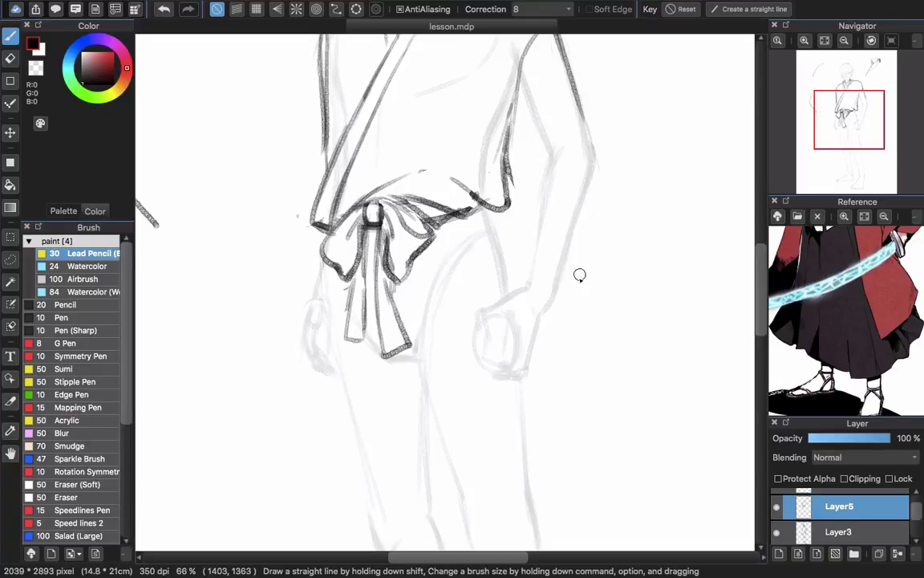
Draw the skirt's right leg panel with a long inner line below the bow, a curved hem and a flaring outer edge.
scroll(579, 275, "down", 5)
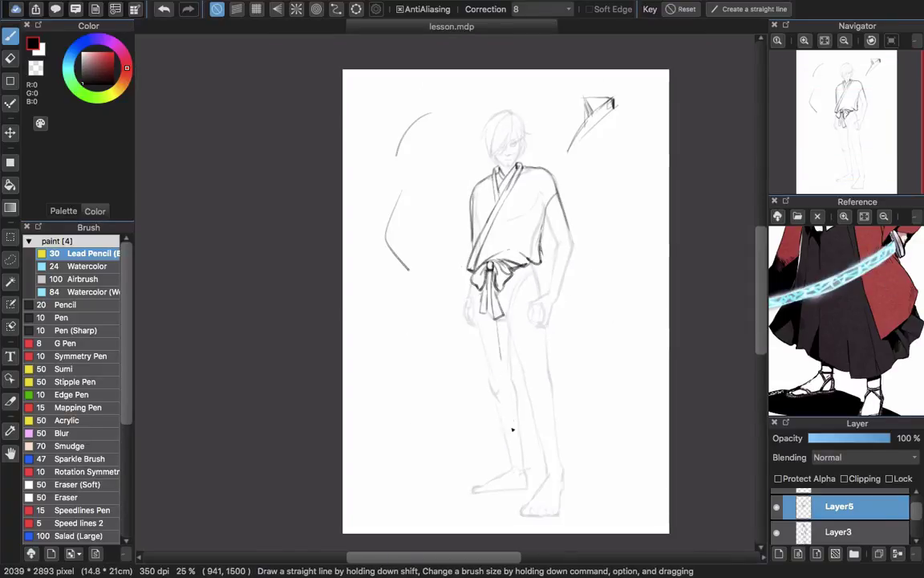
mouse_move(498, 325)
left_mouse_down()
mouse_move(511, 455)
mouse_move(575, 462)
left_mouse_up()
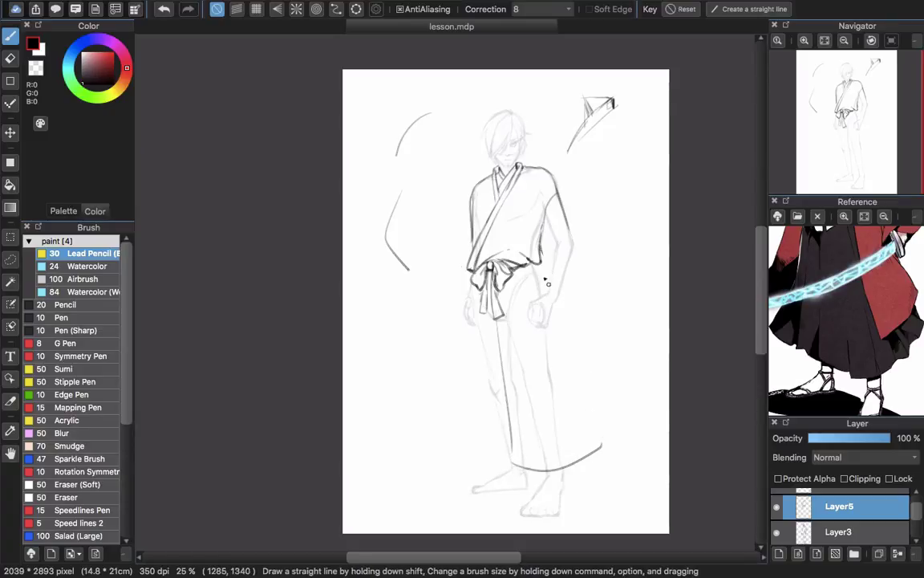
left_click_drag(560, 313, 602, 448)
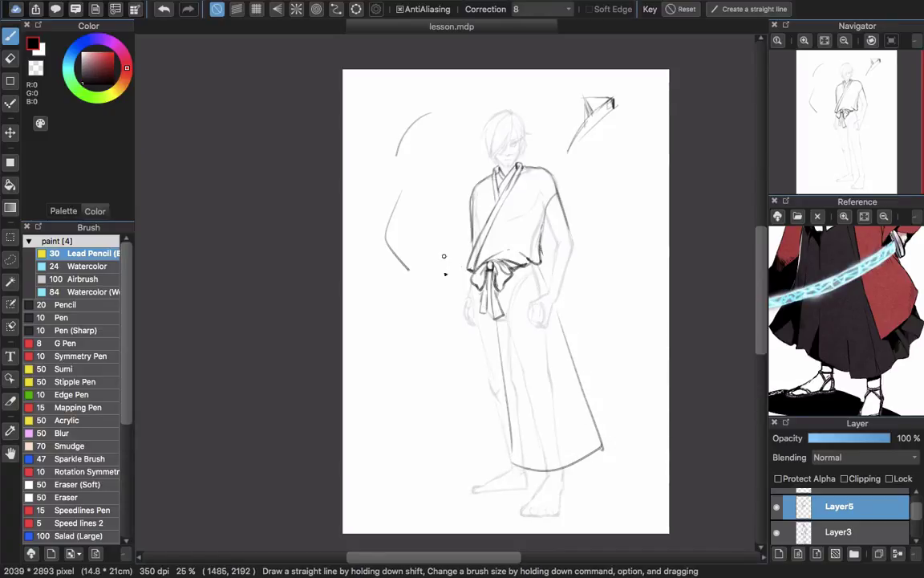
Draw the left leg panel's outer edge from hip to ankle and close it with a slightly curved hem, undoing misplaced lines.
left_click_drag(476, 374, 477, 453)
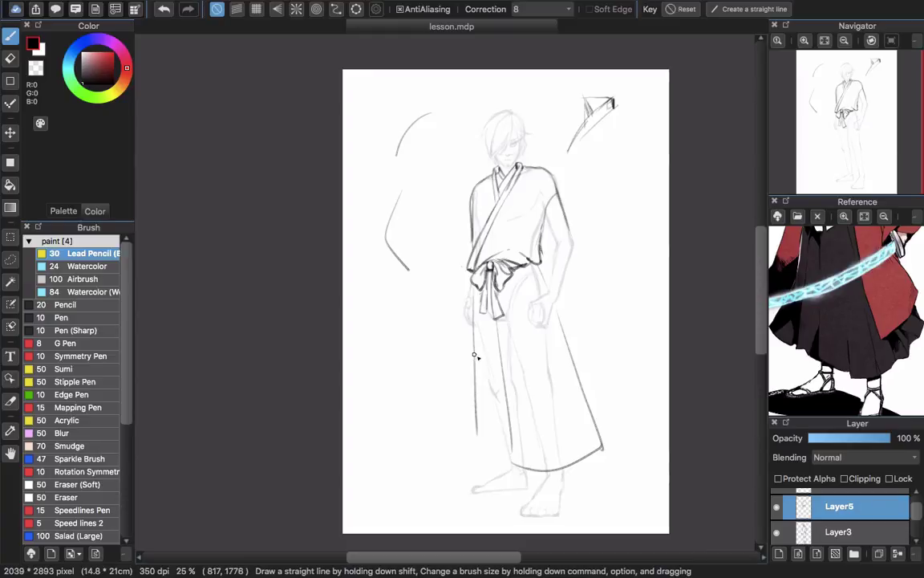
key("super+z")
left_click_drag(476, 313, 478, 452)
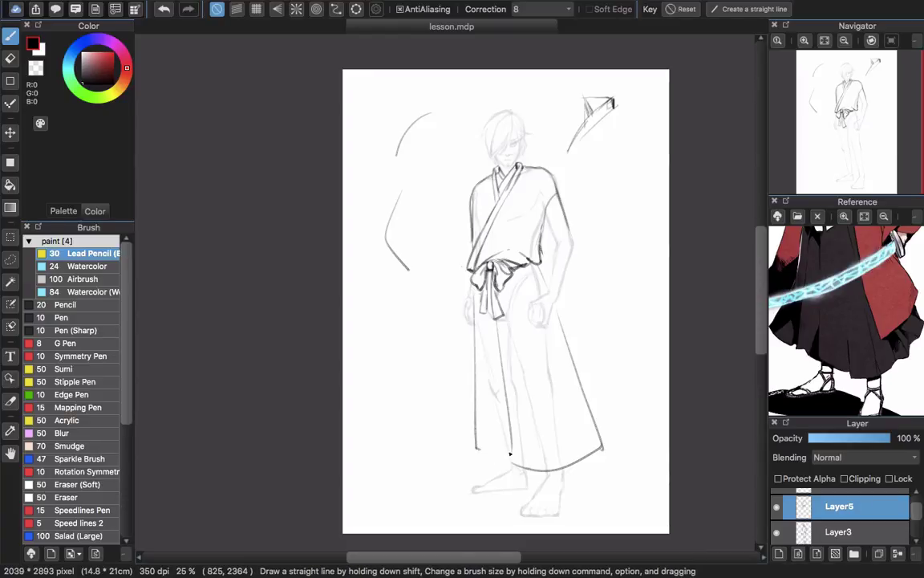
key("super+z")
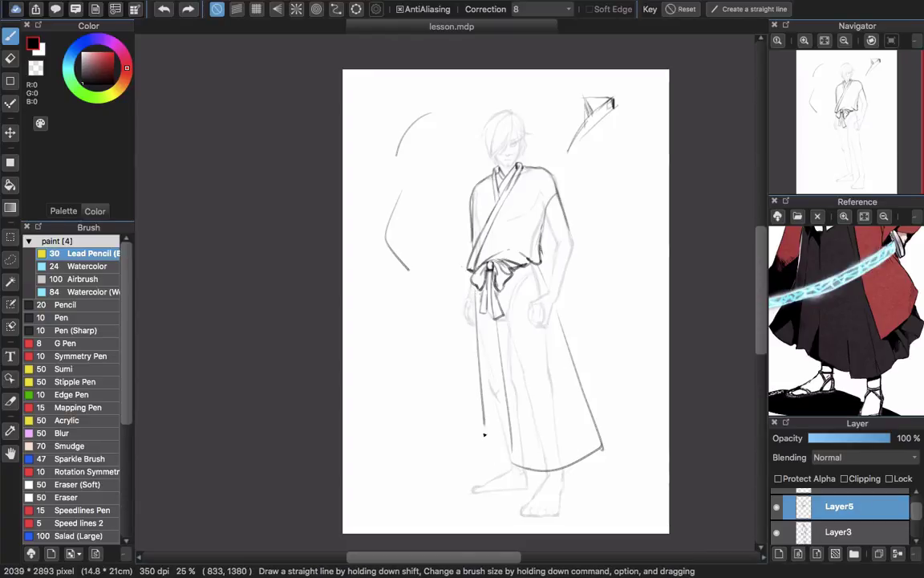
mouse_move(471, 317)
left_mouse_down()
mouse_move(471, 452)
mouse_move(515, 451)
left_mouse_up()
key("super+z")
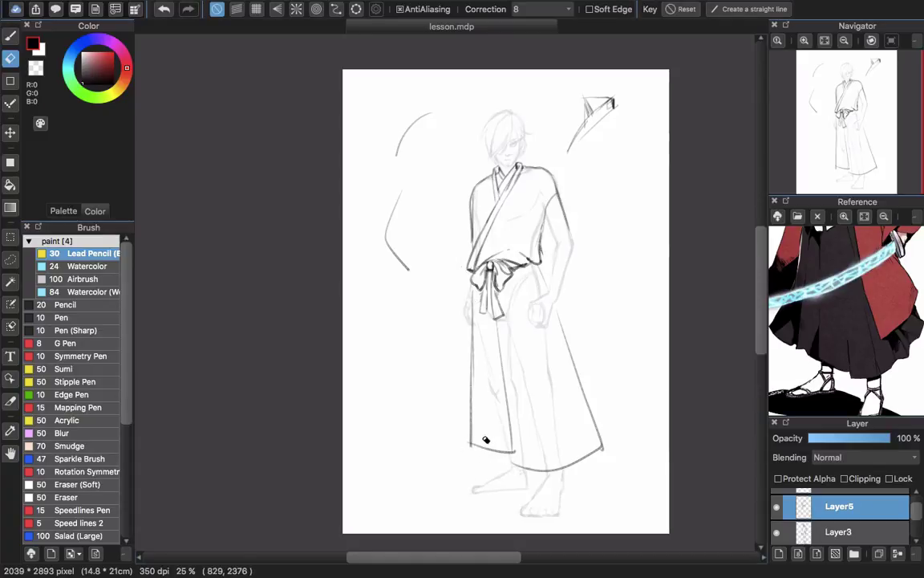
mouse_move(387, 438)
left_mouse_down()
mouse_move(434, 420)
mouse_move(374, 423)
left_mouse_up()
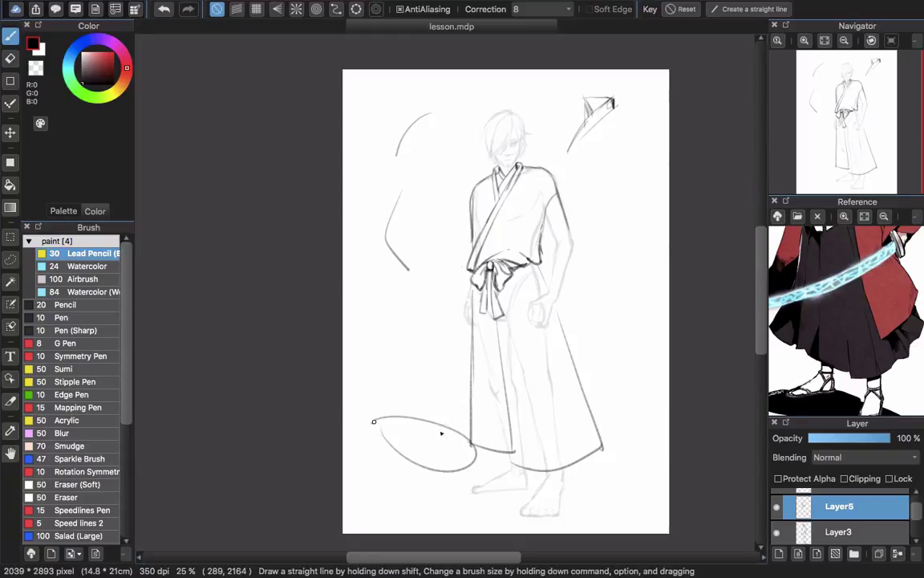
key("super+z")
left_click_drag(434, 435, 629, 422)
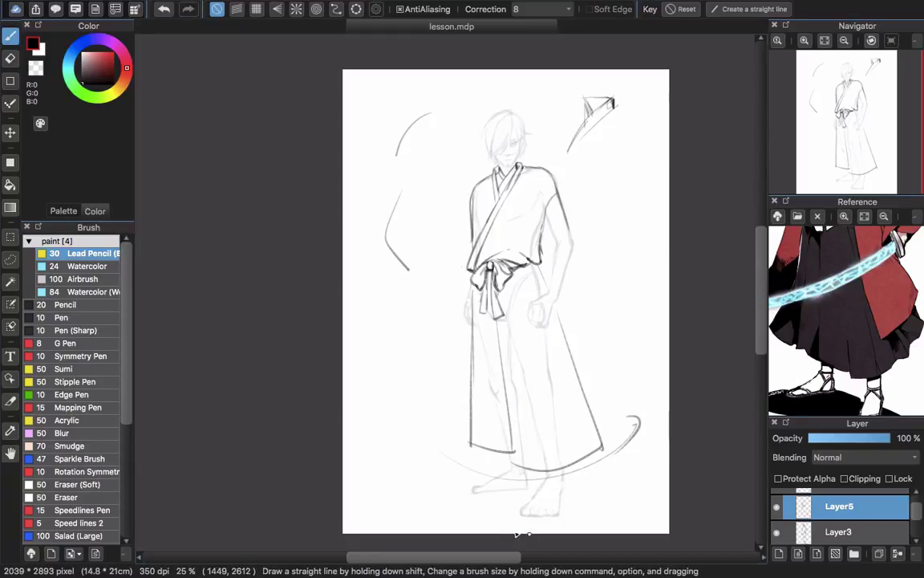
key("super+z")
Draw long pleat lines down both skirt leg panels to the hem, following the folds of the reference skirt.
scroll(502, 274, "up", 2)
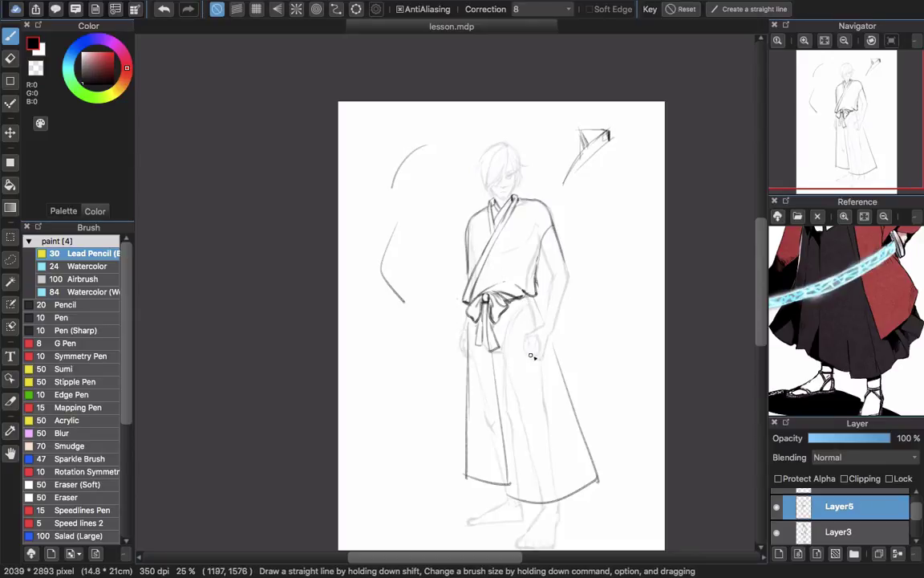
scroll(531, 357, "down", 2)
left_click_drag(888, 295, 853, 352)
scroll(862, 316, "down", 1)
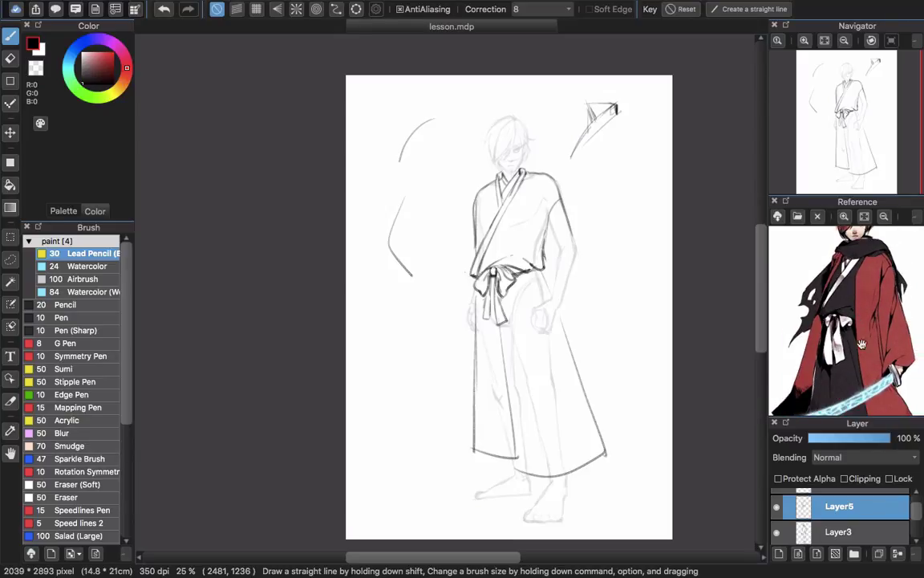
left_click_drag(861, 345, 899, 337)
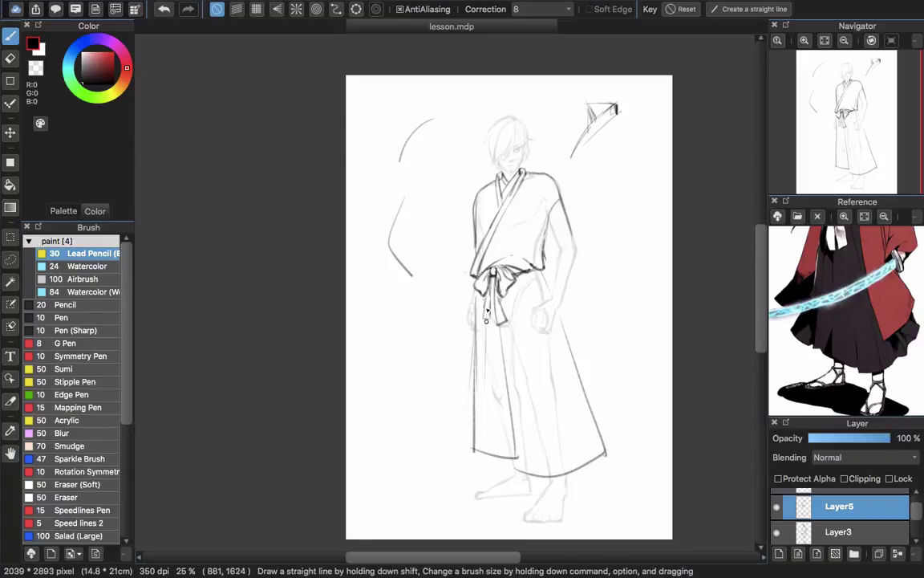
left_click_drag(485, 320, 489, 439)
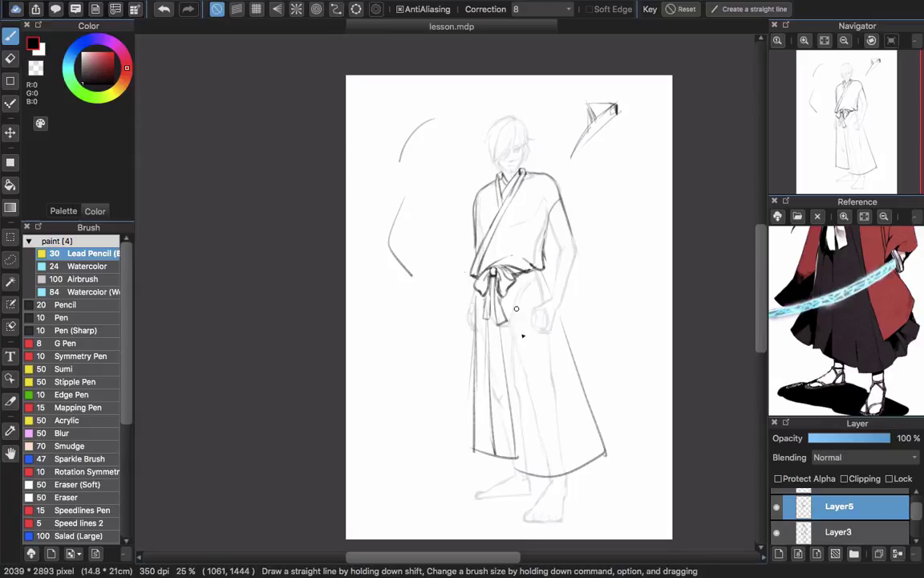
left_click_drag(547, 450, 553, 475)
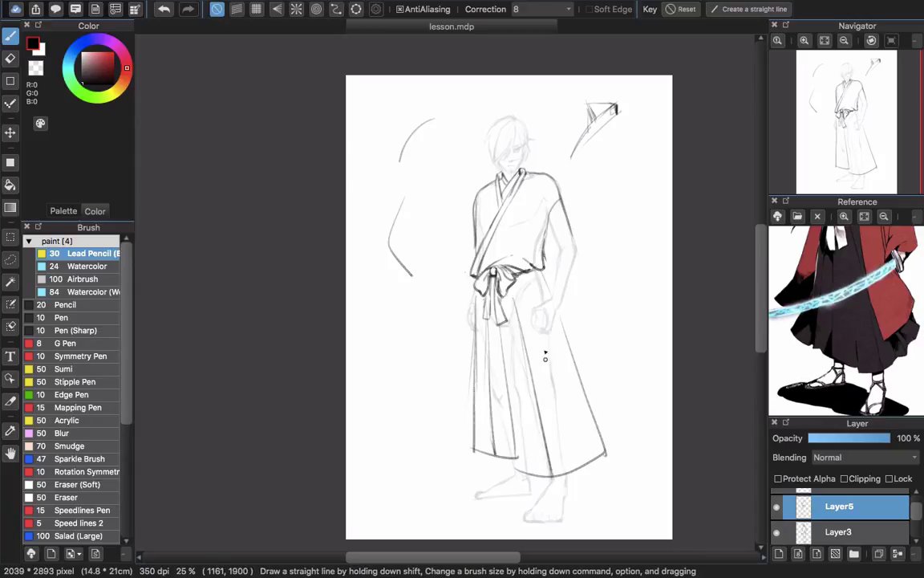
left_click_drag(562, 367, 587, 456)
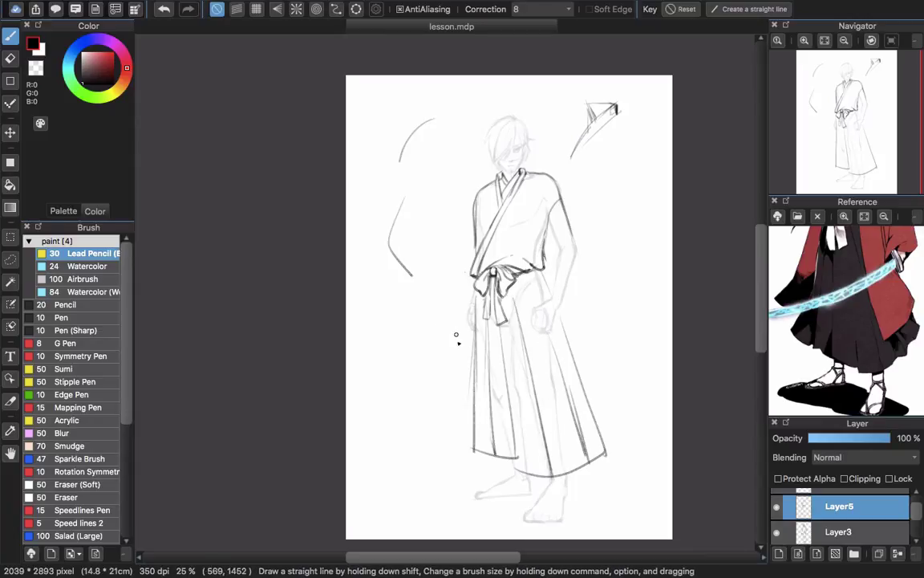
Draw flared back folds at both outer edges of the skirt hem and erase the overshooting lines at the right fold.
left_click_drag(471, 357, 468, 437)
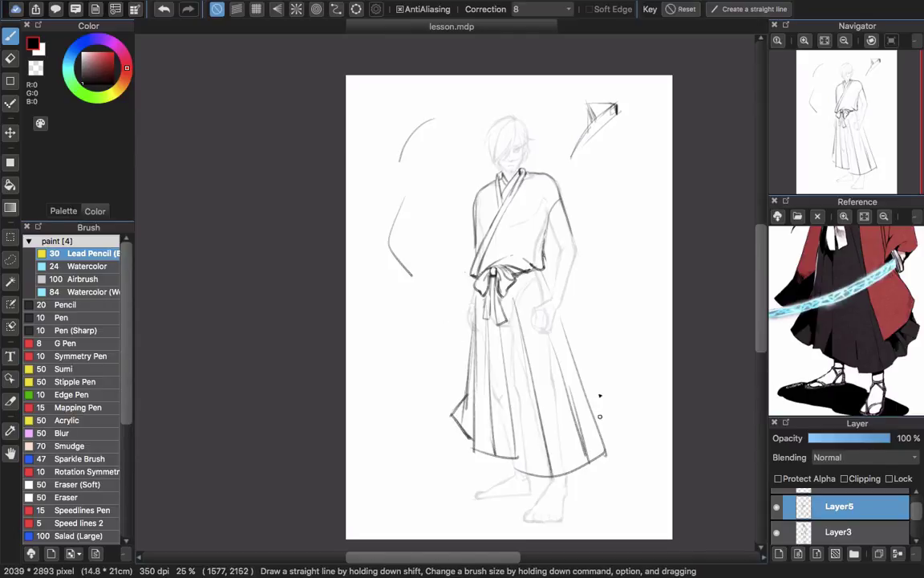
left_click_drag(576, 391, 595, 447)
left_click_drag(579, 356, 614, 423)
key("e")
left_click_drag(585, 386, 582, 360)
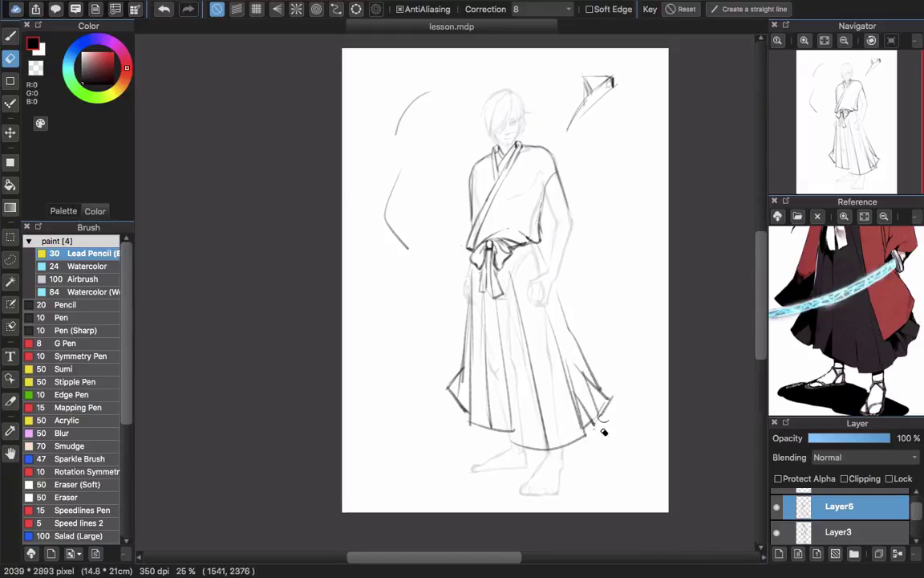
left_click_drag(604, 431, 611, 414)
key("b")
mouse_move(586, 422)
left_mouse_down()
mouse_move(604, 406)
mouse_move(578, 437)
left_mouse_up()
mouse_move(530, 390)
left_mouse_down()
mouse_move(549, 390)
mouse_move(562, 371)
left_mouse_up()
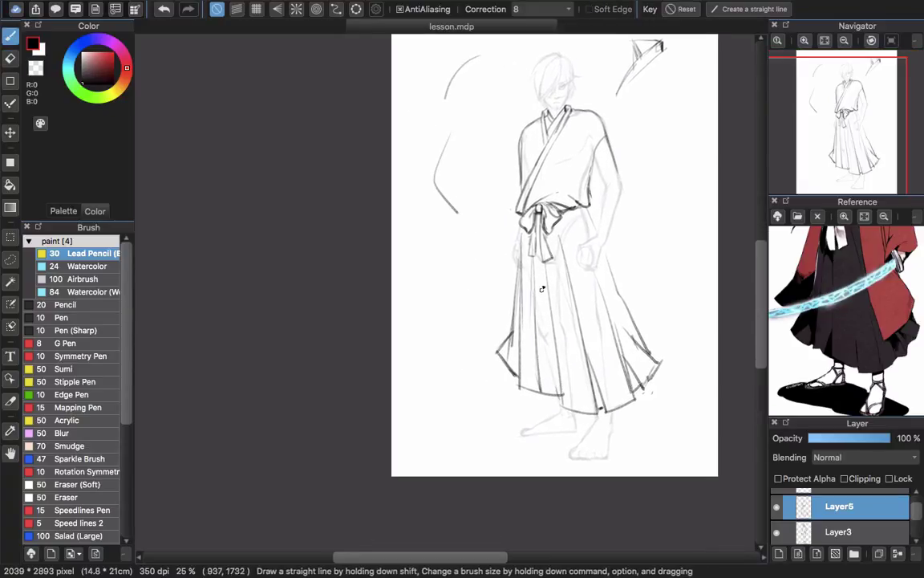
Add pleat lines to the skirt's left leg panel and break its hem into stepped fold edges that meet the right panel.
key("super+z")
left_click_drag(548, 265, 550, 393)
left_click_drag(549, 397, 565, 405)
left_click_drag(567, 358, 568, 410)
mouse_move(521, 379)
left_mouse_down()
mouse_move(536, 391)
mouse_move(535, 370)
left_mouse_up()
key("e")
key("b")
mouse_move(531, 340)
left_mouse_down()
mouse_move(528, 396)
mouse_move(538, 404)
left_mouse_up()
left_click_drag(527, 291, 517, 342)
left_click_drag(548, 416, 533, 367)
scroll(519, 369, "down", 1)
scroll(517, 369, "up", 1)
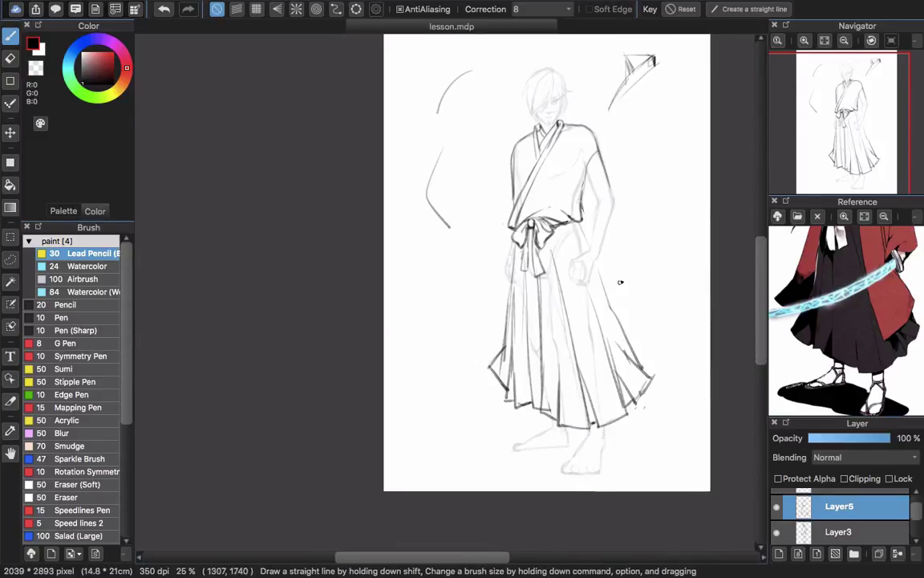
Erase the loose practice strokes in the blank areas on both sides of the figure.
left_click_drag(587, 311, 585, 310)
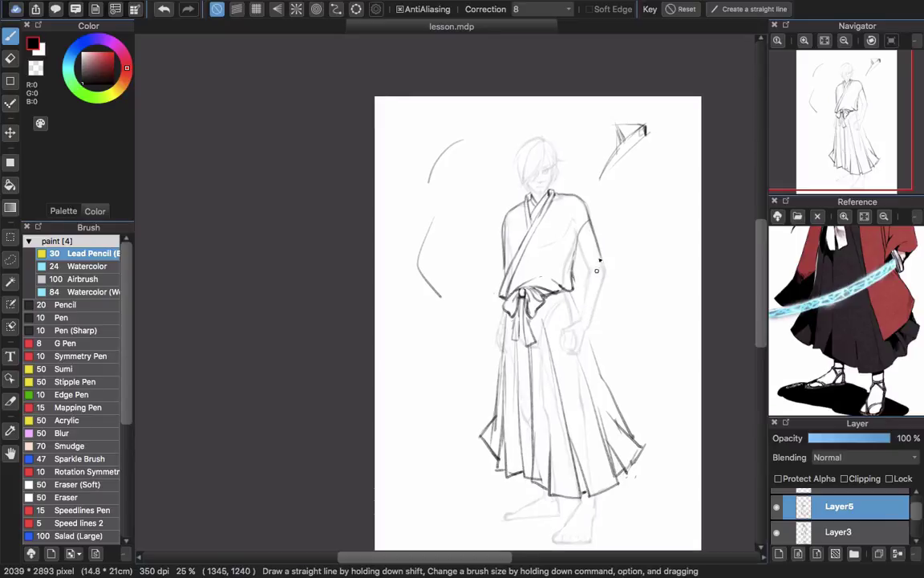
key("e")
left_click_drag(456, 144, 430, 183)
left_click_drag(424, 294, 429, 231)
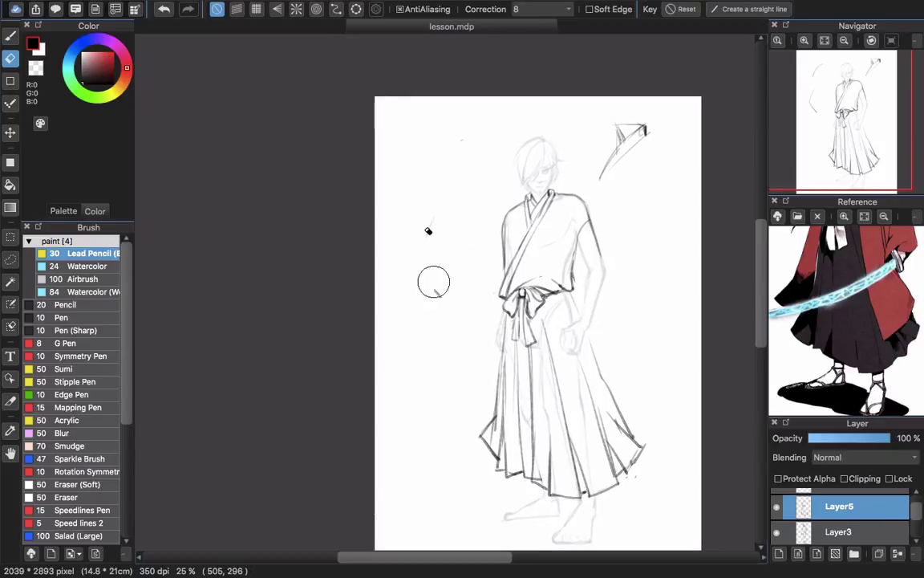
mouse_move(610, 141)
left_mouse_down()
mouse_move(605, 178)
mouse_move(628, 149)
mouse_move(618, 121)
mouse_move(645, 147)
left_mouse_up()
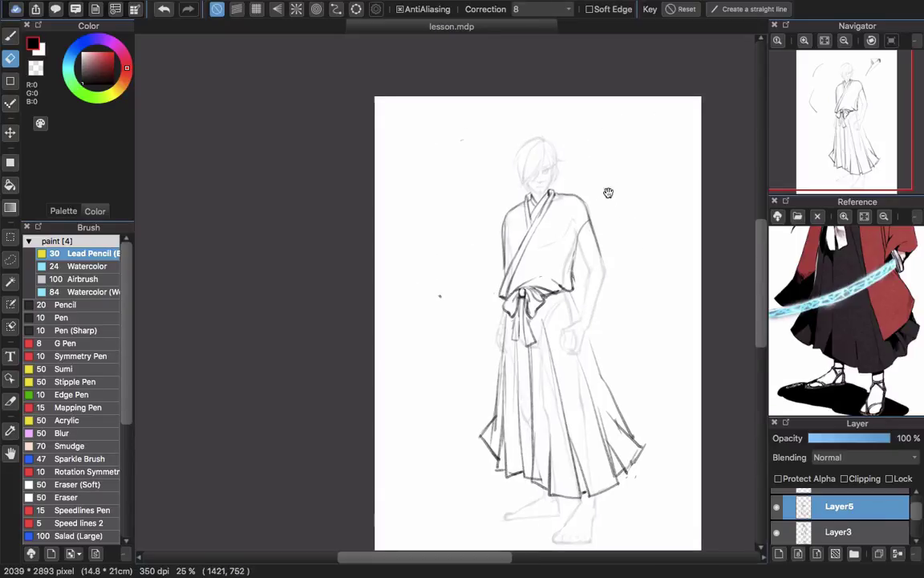
Following the reference's red coat, create a new layer and draw the coat's right front edge from the collar down past the belt.
left_click_drag(608, 192, 592, 228)
mouse_move(850, 265)
left_mouse_down()
mouse_move(836, 395)
mouse_move(833, 355)
mouse_move(865, 367)
left_mouse_up()
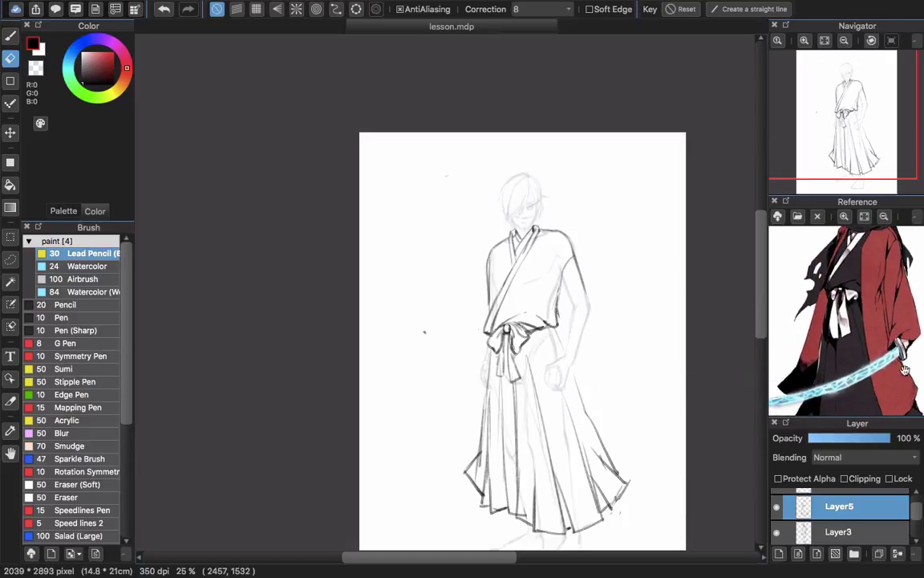
scroll(571, 414, "down", 2)
key("b")
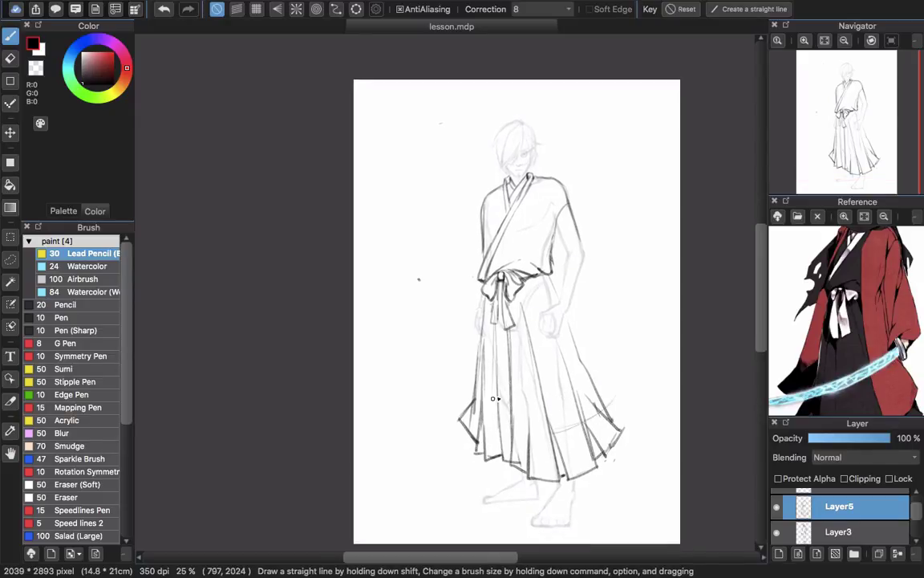
scroll(537, 434, "up", 3)
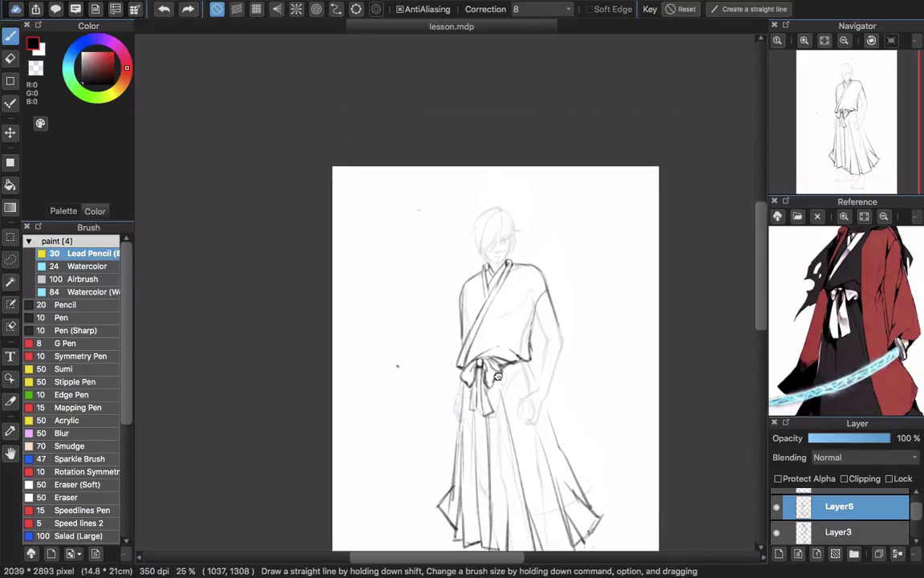
left_click(778, 553)
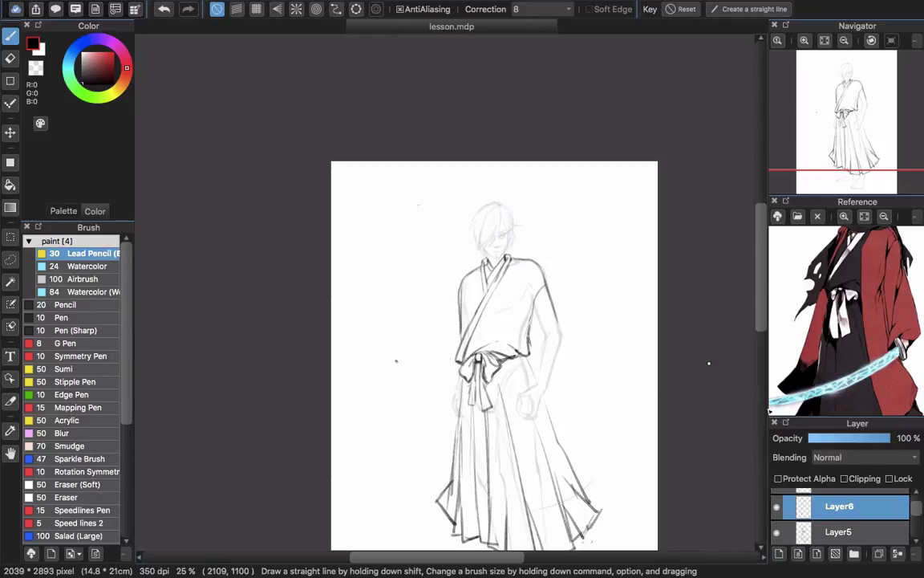
left_click_drag(500, 366, 498, 321)
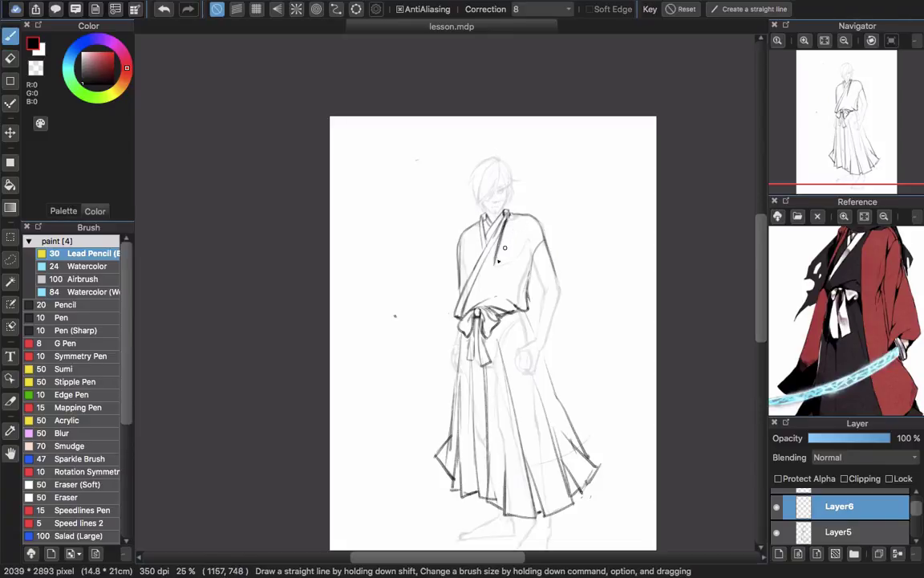
left_click_drag(494, 254, 490, 308)
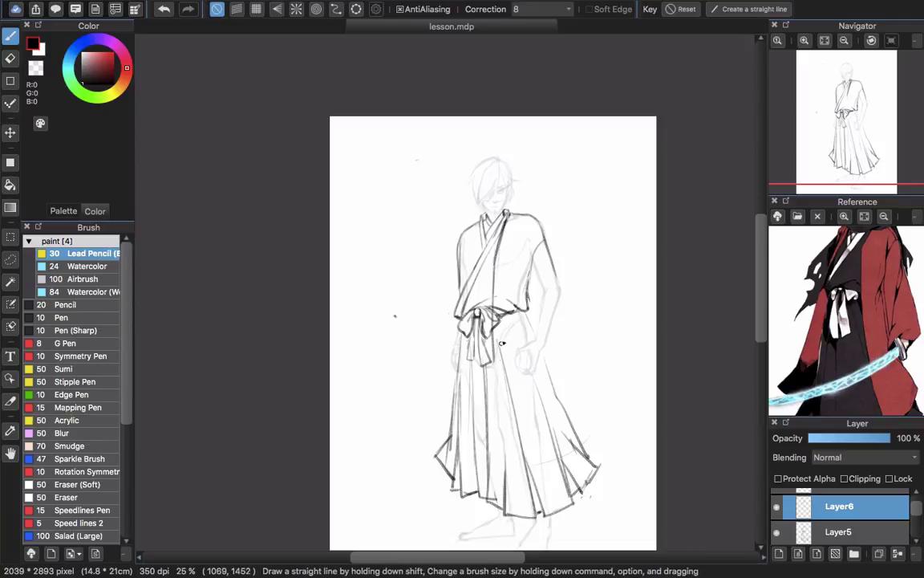
left_click_drag(497, 254, 499, 297)
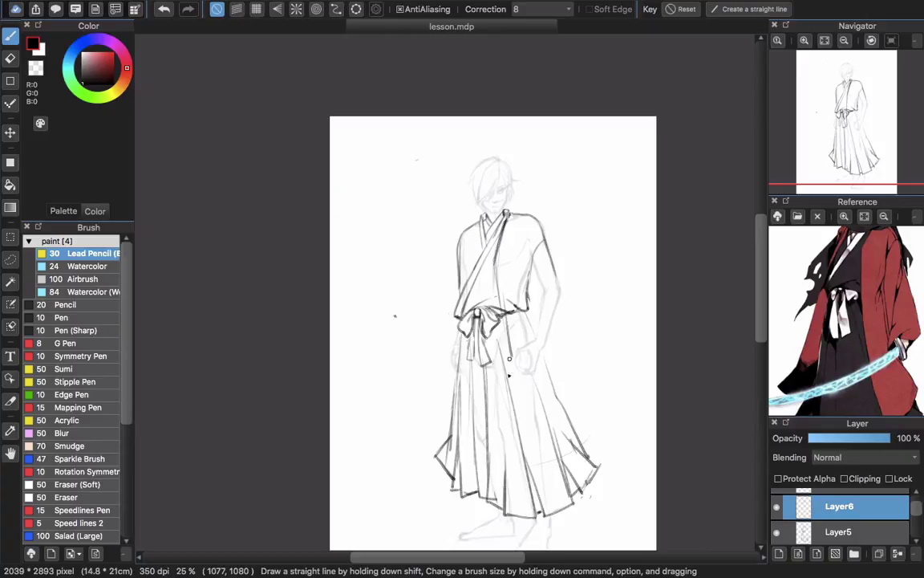
key("ctrl+z")
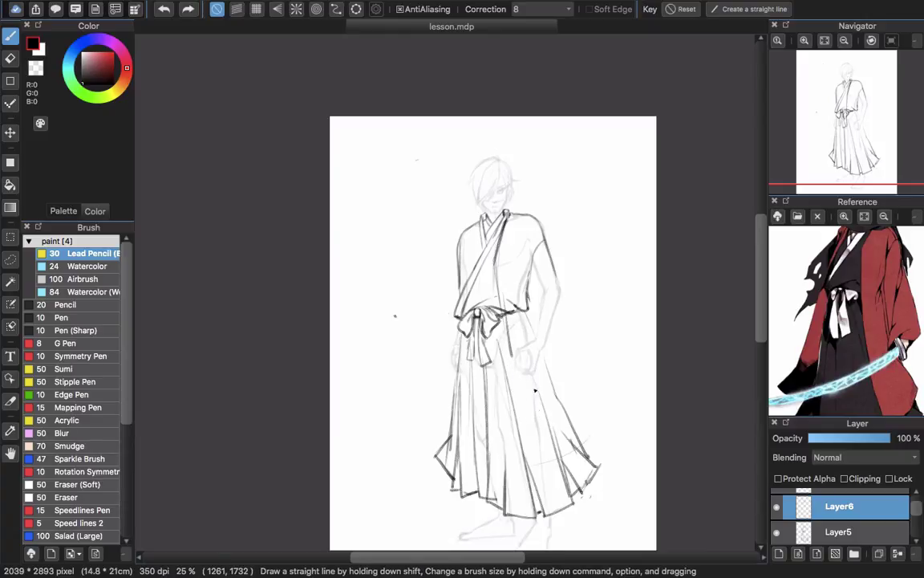
Extend the coat's right front edge over the skirt, then close the panel with a curved hem and a flaring side edge.
left_click_drag(514, 357, 560, 473)
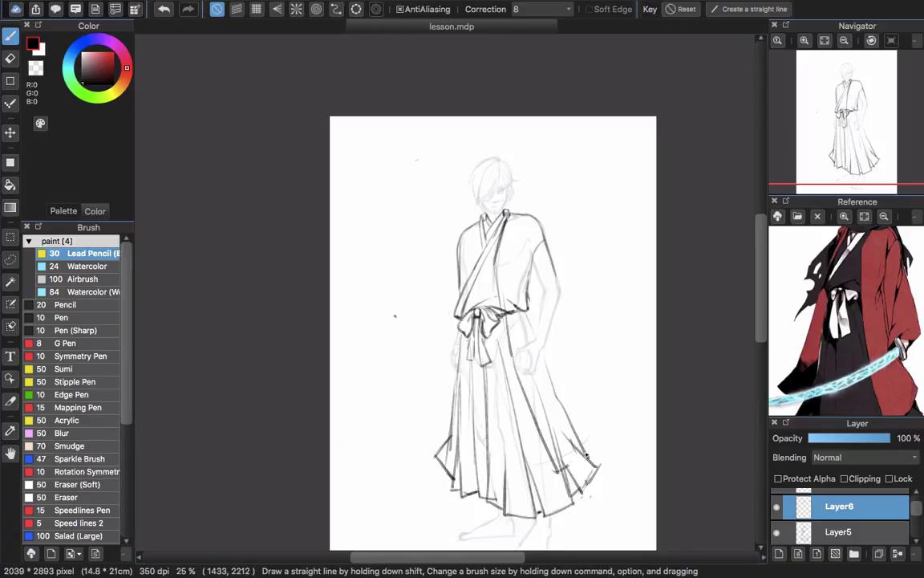
left_click_drag(527, 306, 489, 326)
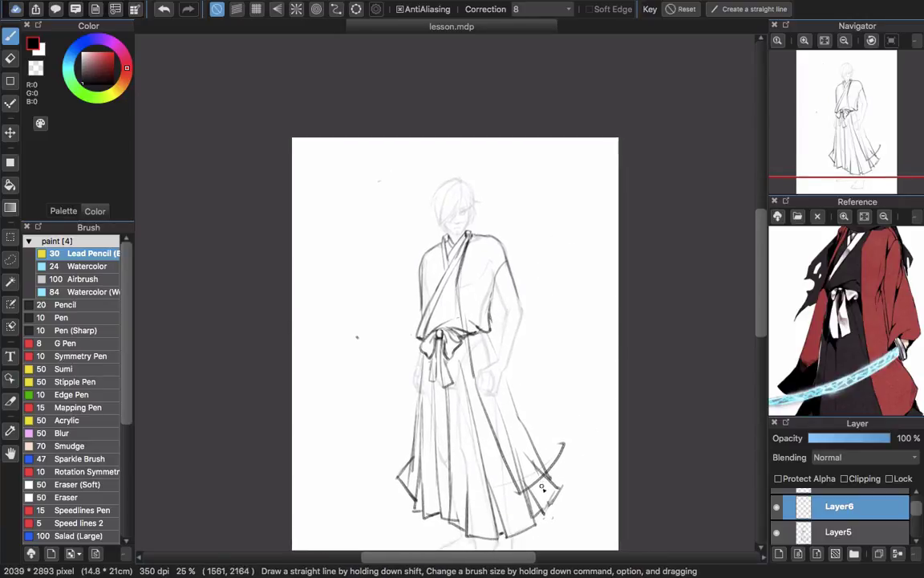
left_click_drag(520, 426, 489, 381)
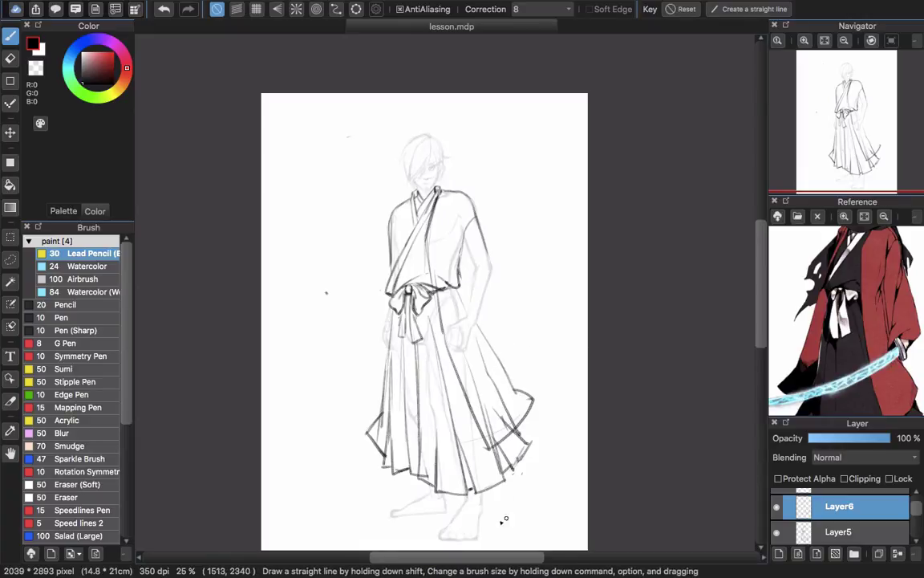
left_click_drag(405, 356, 448, 375)
left_click_drag(443, 285, 448, 298)
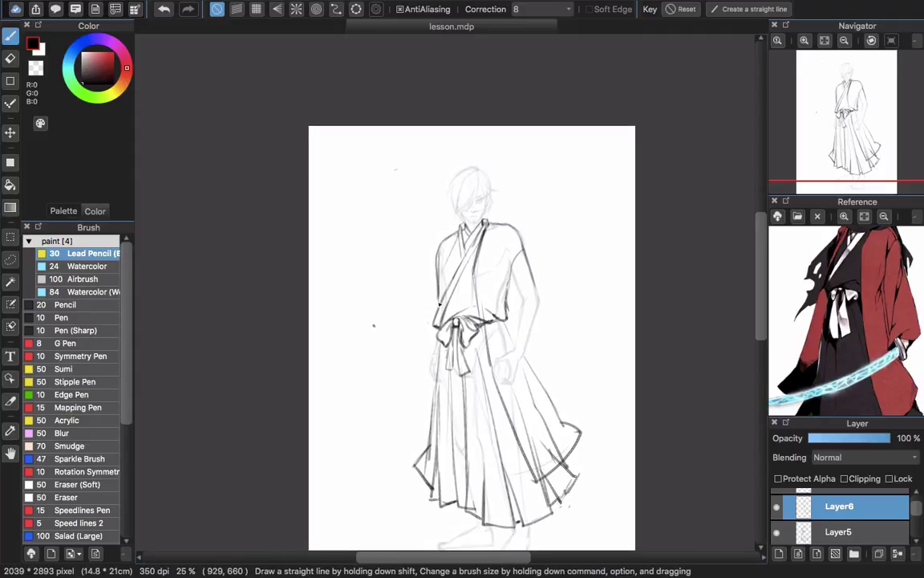
With the outfit sketch faded, draw the coat's left side from the shoulder down to its flared, pointed hem.
left_click_drag(437, 309, 389, 427)
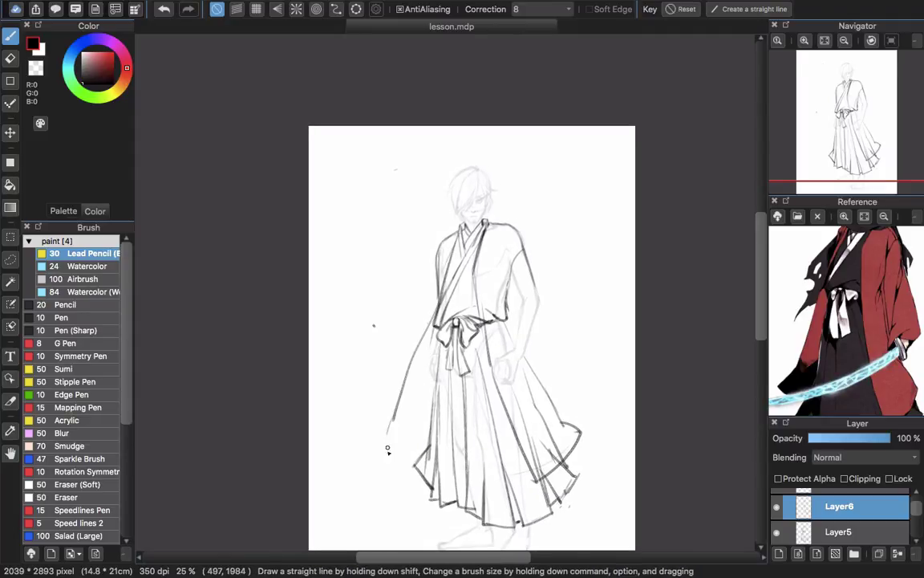
scroll(387, 450, "up", 3)
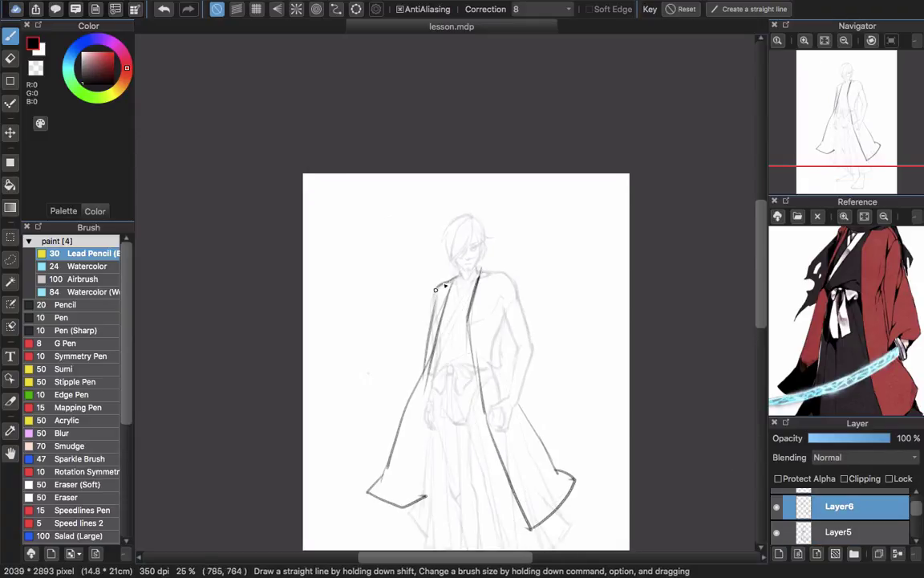
key("e")
key("b")
left_click_drag(458, 283, 427, 351)
key("e")
key("b")
left_click_drag(504, 306, 459, 302)
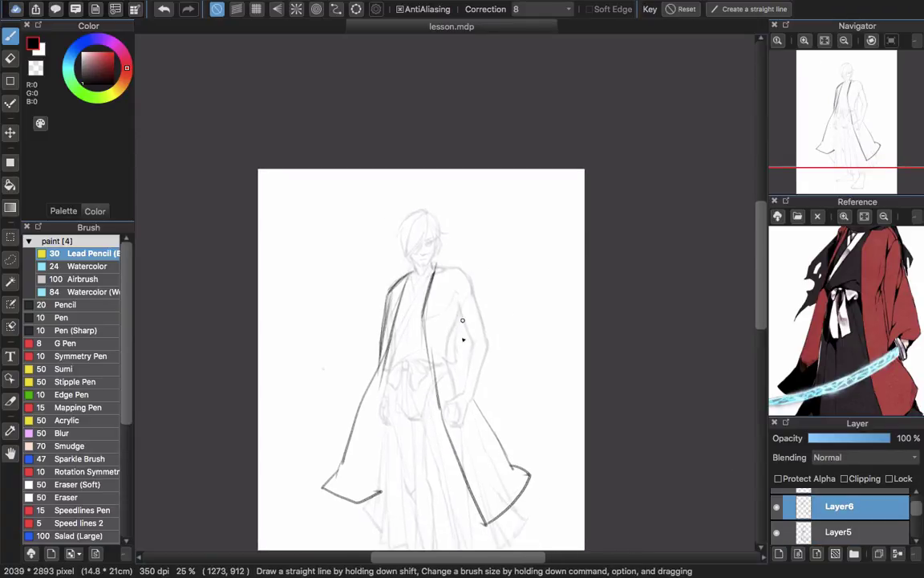
Draw the coat's right shoulder line and the sleeve seam around the upper arm, undoing misplaced sleeve strokes.
left_click_drag(459, 256, 462, 287)
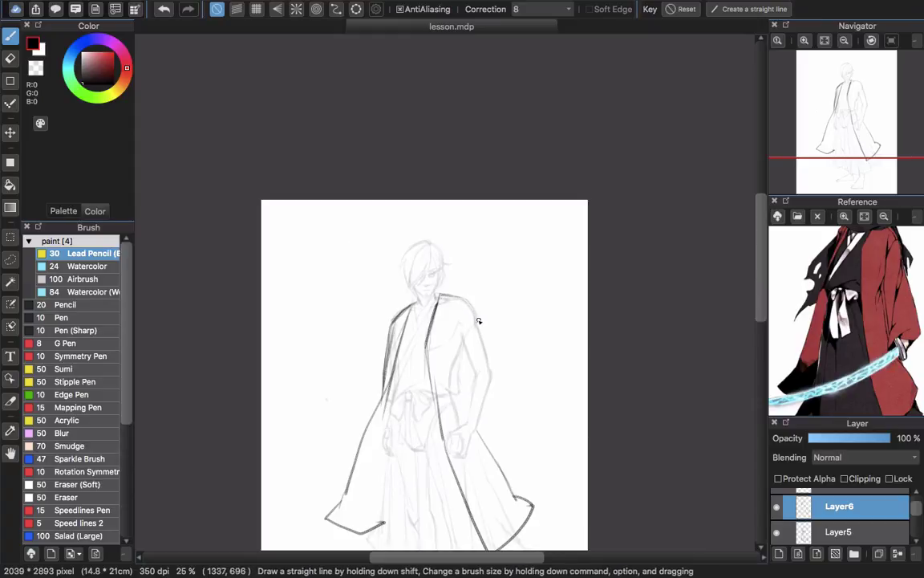
scroll(440, 265, "up", 2)
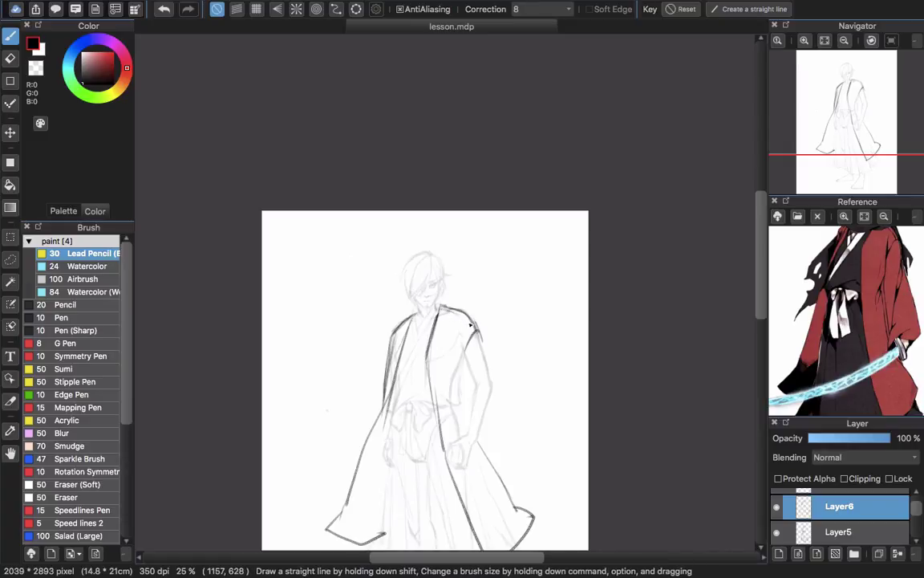
scroll(474, 340, "down", 3)
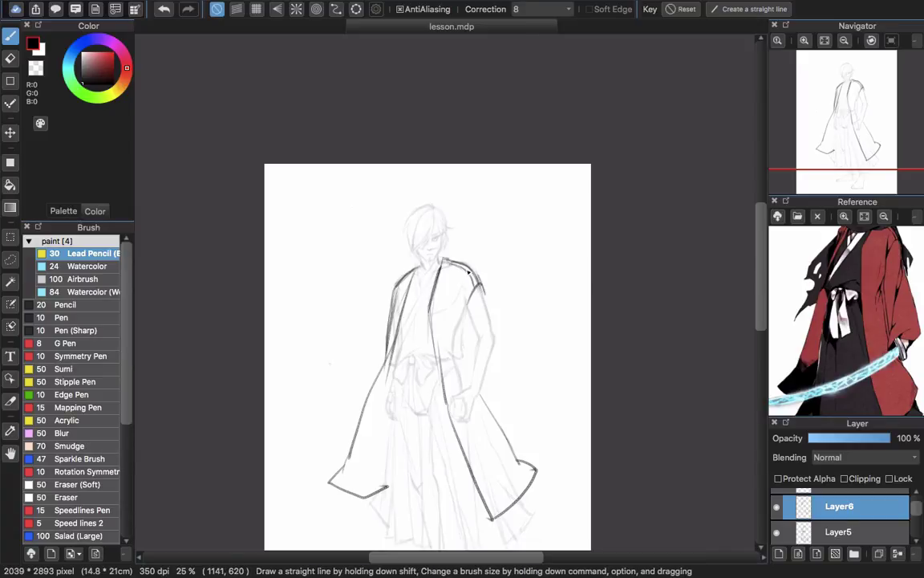
left_click_drag(463, 357, 465, 341)
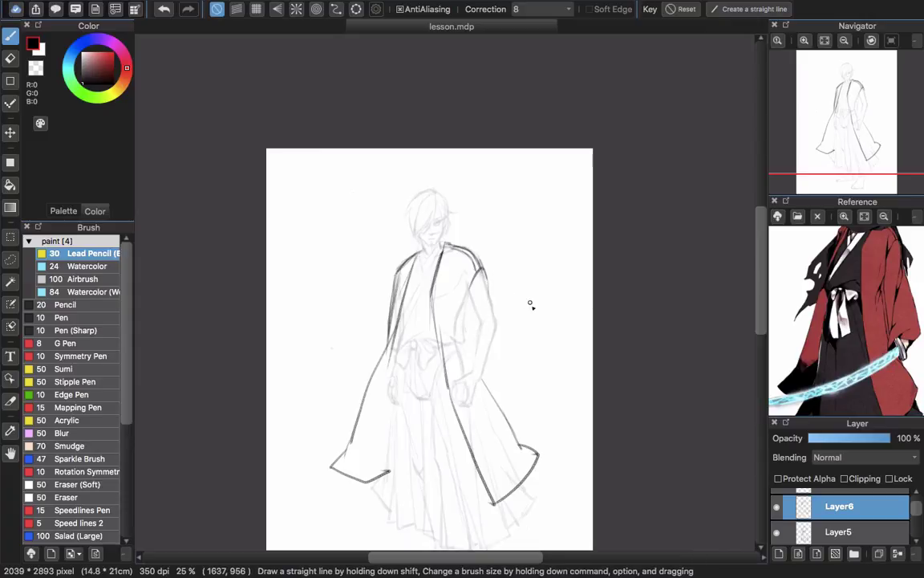
key("super+z")
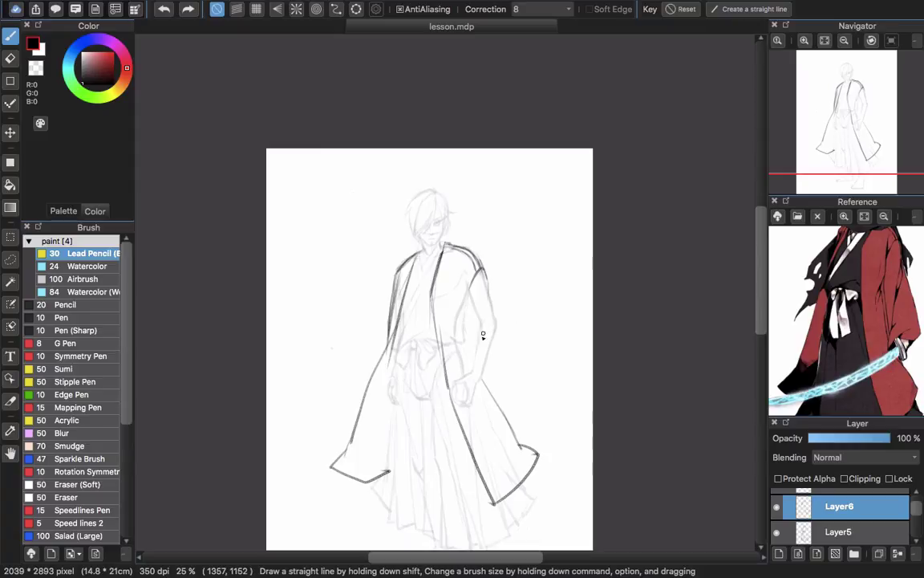
key("super+z")
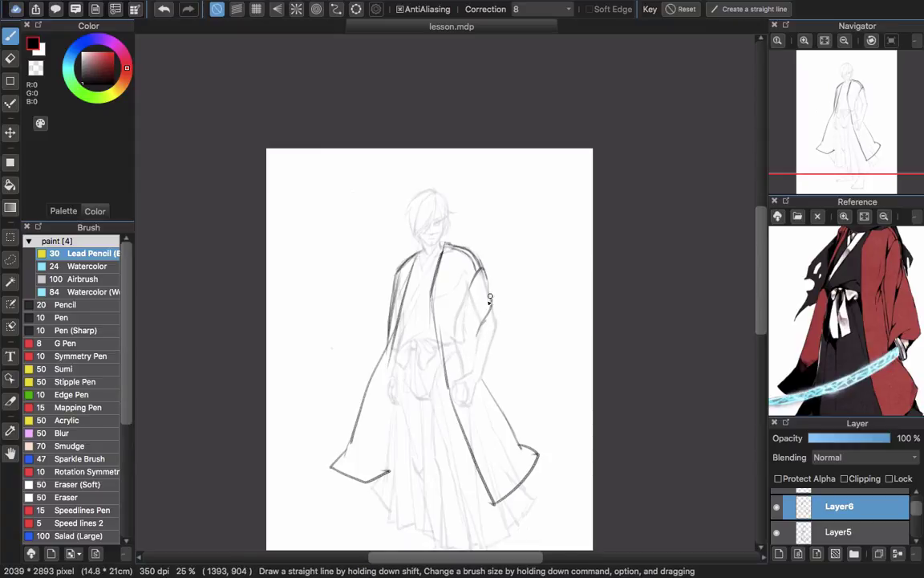
Draw the coat's right sleeve along the arm with an elbow fold, wrist opening and hanging outer edge, removing misplaced strokes.
scroll(490, 337, "up", 1)
key("e")
mouse_move(491, 297)
left_mouse_down()
mouse_move(500, 347)
mouse_move(480, 345)
left_mouse_up()
key("b")
mouse_move(544, 195)
left_mouse_down()
mouse_move(524, 333)
mouse_move(489, 335)
mouse_move(479, 353)
left_mouse_up()
key("super+z")
mouse_move(481, 347)
left_mouse_down()
mouse_move(471, 383)
mouse_move(457, 393)
mouse_move(484, 436)
left_mouse_up()
key("super+z")
key("super+z")
left_click_drag(459, 271, 456, 291)
left_click_drag(496, 368, 496, 322)
left_click_drag(489, 370, 495, 387)
left_click_drag(494, 308, 496, 375)
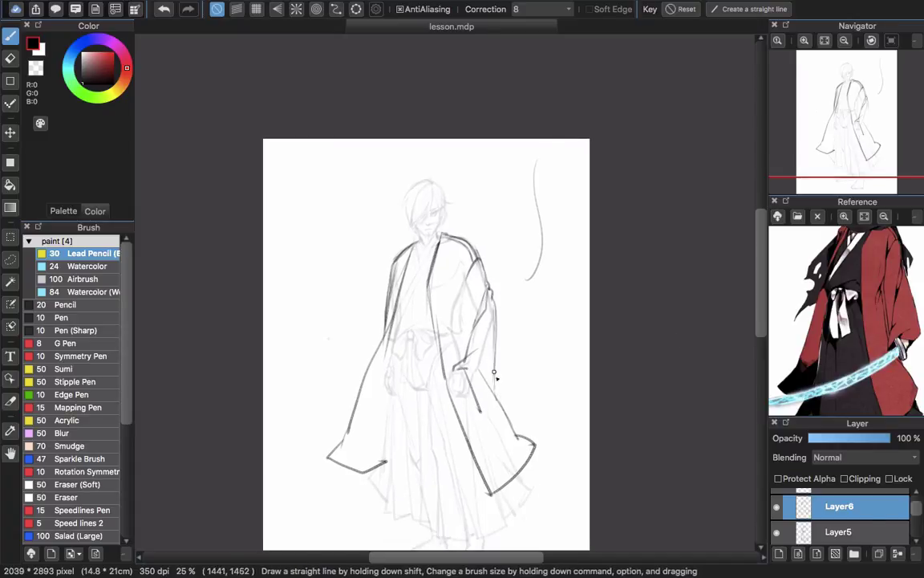
Sketch an example hanging sleeve with an oval cuff opening in the blank area beside the figure.
key("super+z")
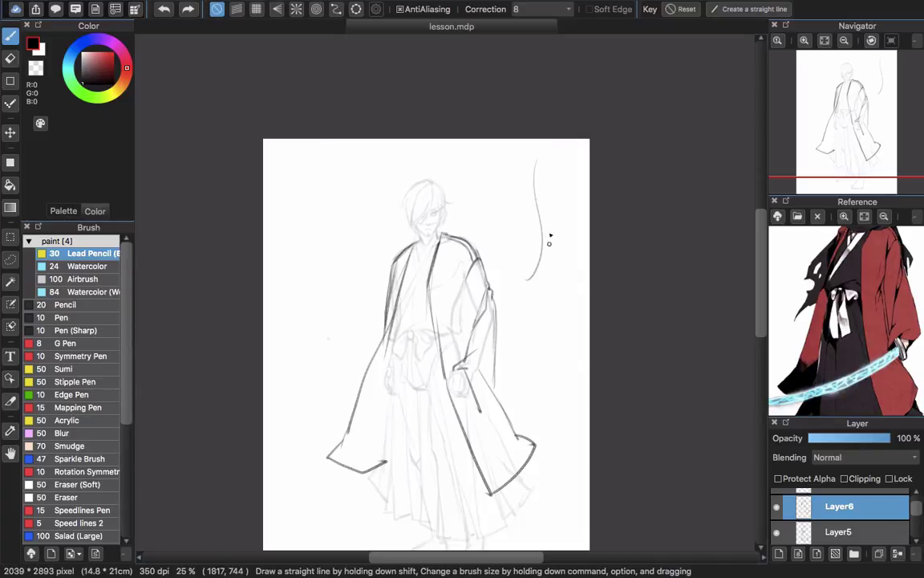
mouse_move(549, 258)
left_mouse_down()
mouse_move(569, 371)
mouse_move(528, 350)
mouse_move(529, 359)
mouse_move(564, 387)
left_mouse_up()
left_click_drag(527, 356, 570, 367)
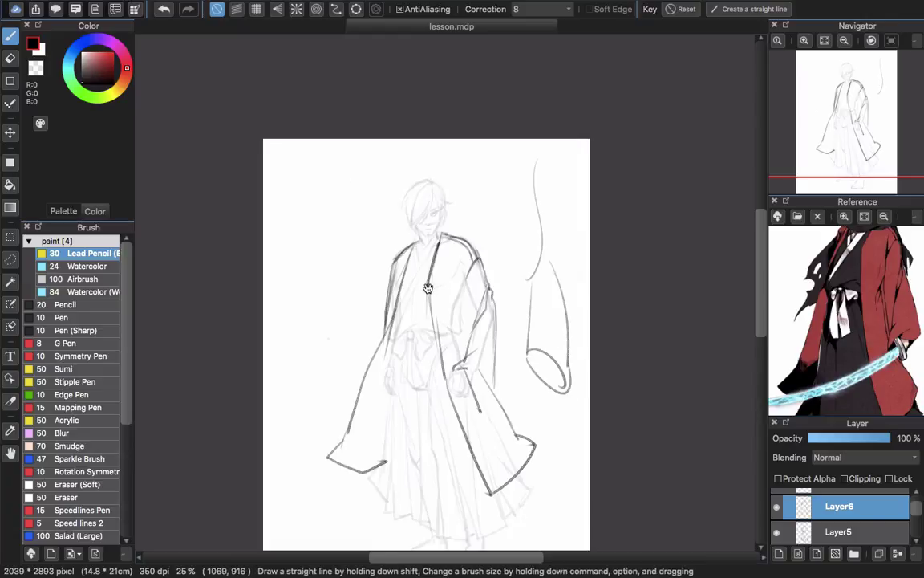
Erase the stray line below the right wrist and redraw the sleeve's hanging lower edge and cuff, undoing misplaced strokes.
left_click_drag(428, 288, 443, 301)
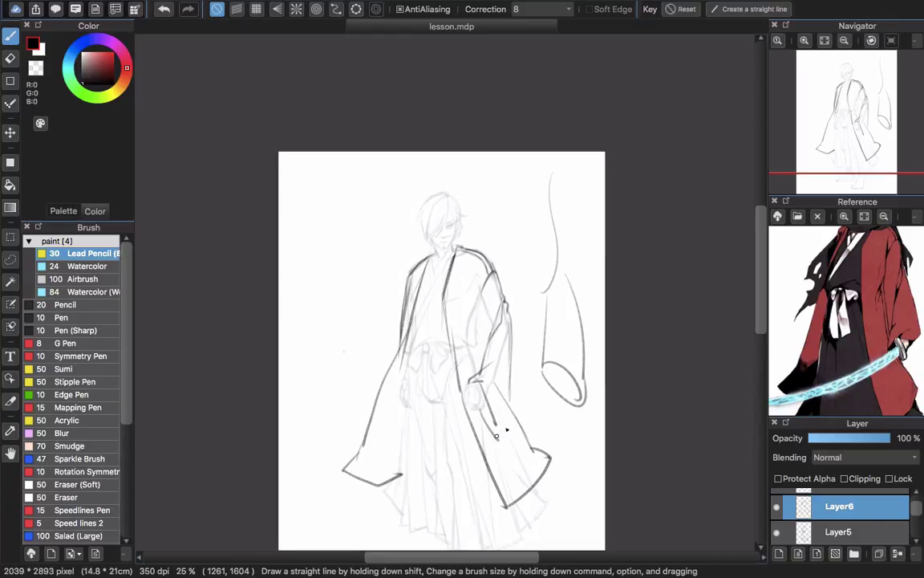
key("super+z")
key("super+z")
key("super+z")
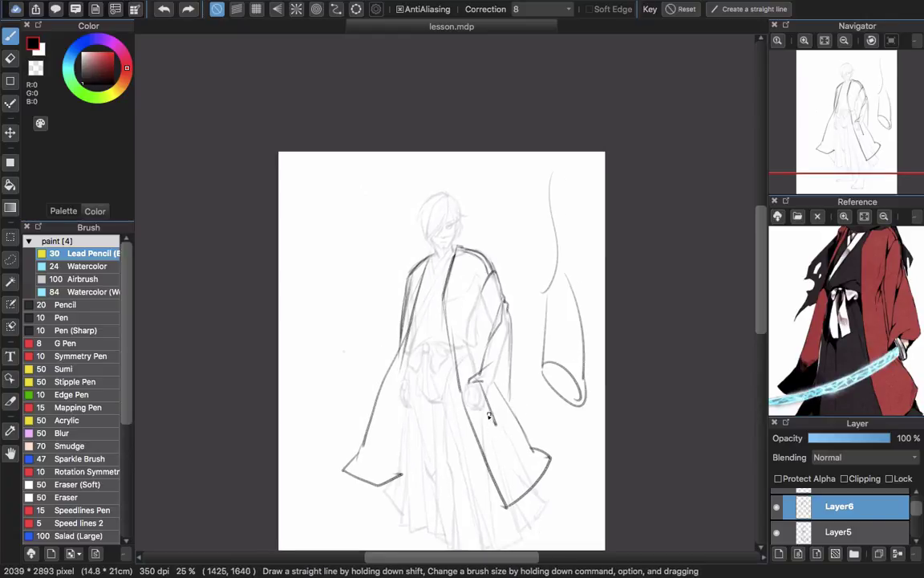
key("e")
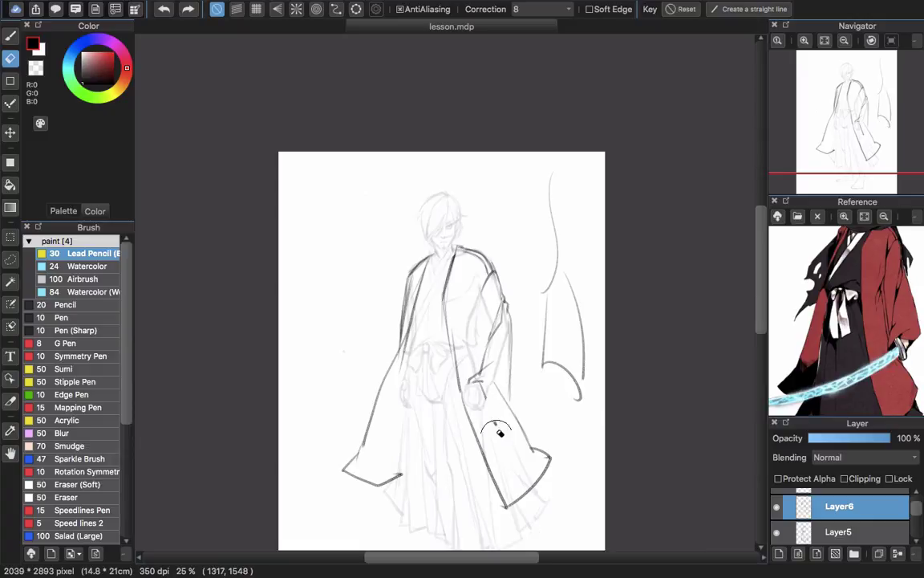
key("b")
mouse_move(495, 428)
left_mouse_down()
mouse_move(485, 396)
mouse_move(510, 421)
mouse_move(491, 421)
mouse_move(481, 408)
mouse_move(495, 425)
mouse_move(486, 412)
mouse_move(523, 425)
left_mouse_up()
key("super+z")
left_click_drag(511, 393, 523, 425)
key("super+z")
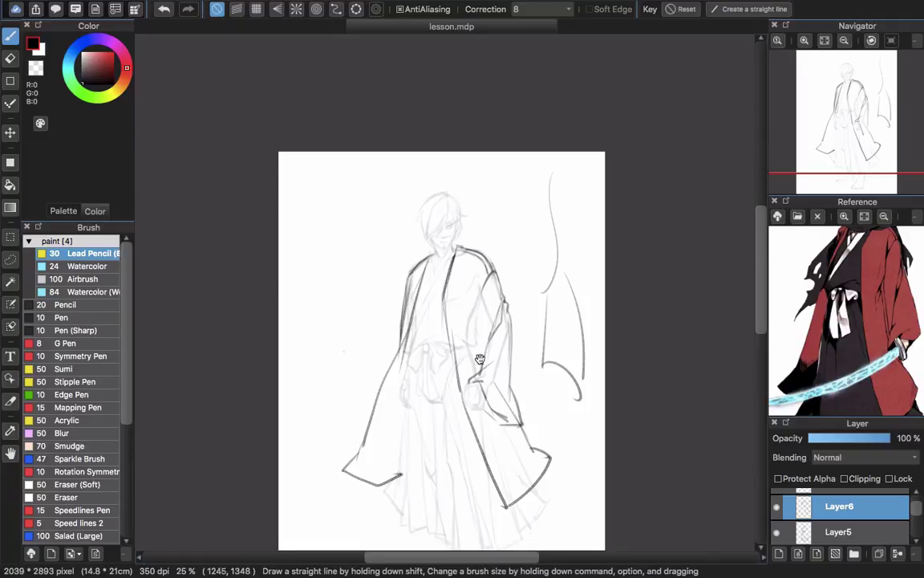
Draw the fold lines along the inner edge of the coat's right sleeve, undoing a misplaced stroke.
left_click_drag(481, 361, 490, 400)
left_click_drag(489, 336, 490, 412)
left_click_drag(433, 296, 439, 321)
left_click_drag(493, 366, 483, 425)
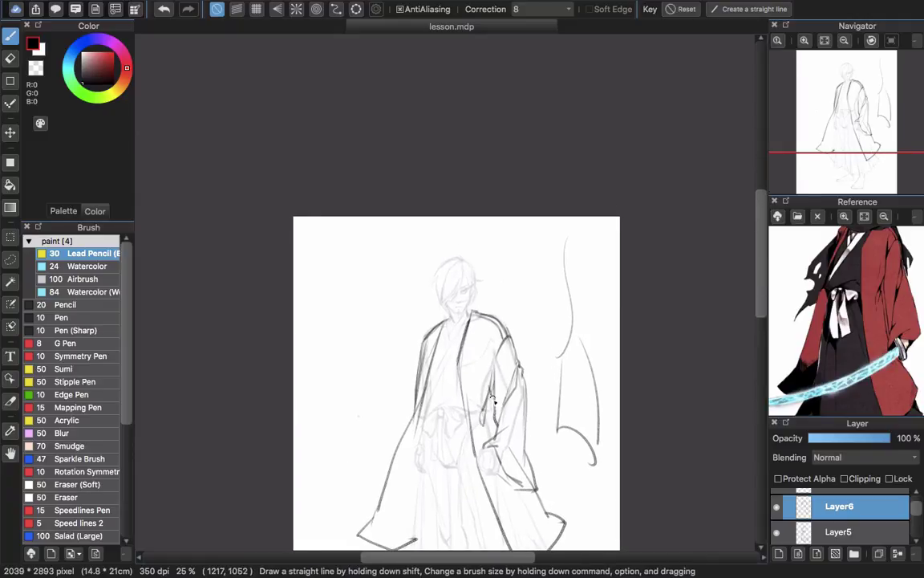
key("super+z")
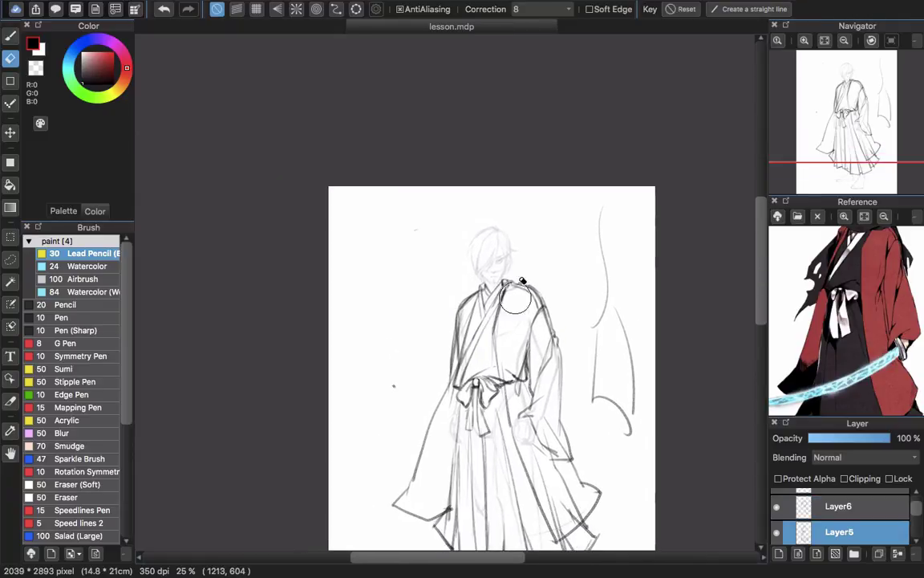
Erase the kimono and skirt lines on Layer5 that are covered by the coat.
mouse_move(514, 340)
left_mouse_down()
mouse_move(529, 427)
mouse_move(567, 521)
left_mouse_up()
left_click_drag(529, 401, 542, 393)
mouse_move(494, 281)
left_mouse_down()
mouse_move(478, 290)
mouse_move(470, 345)
left_mouse_up()
scroll(470, 345, "down", 3)
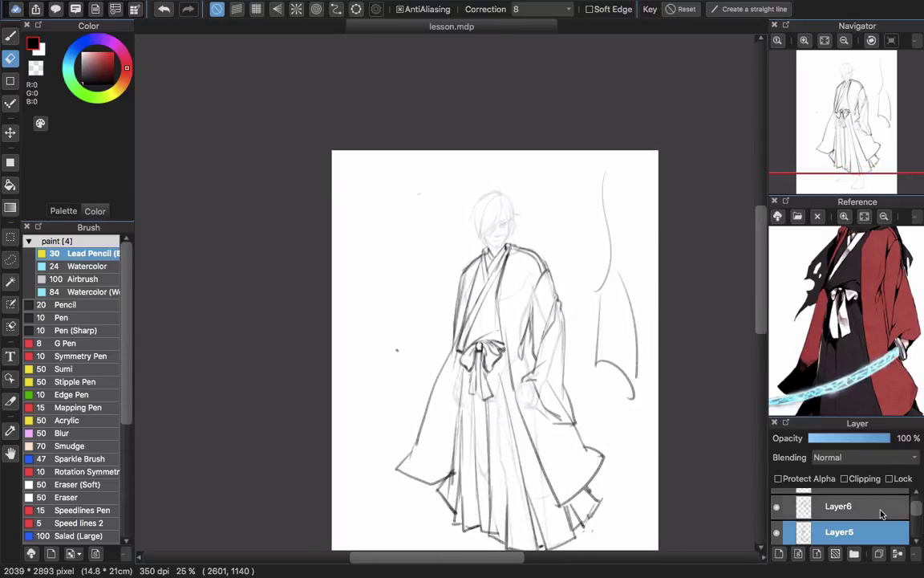
Merge the coat drawing into Layer5 and add a new empty layer above it.
left_click(882, 516)
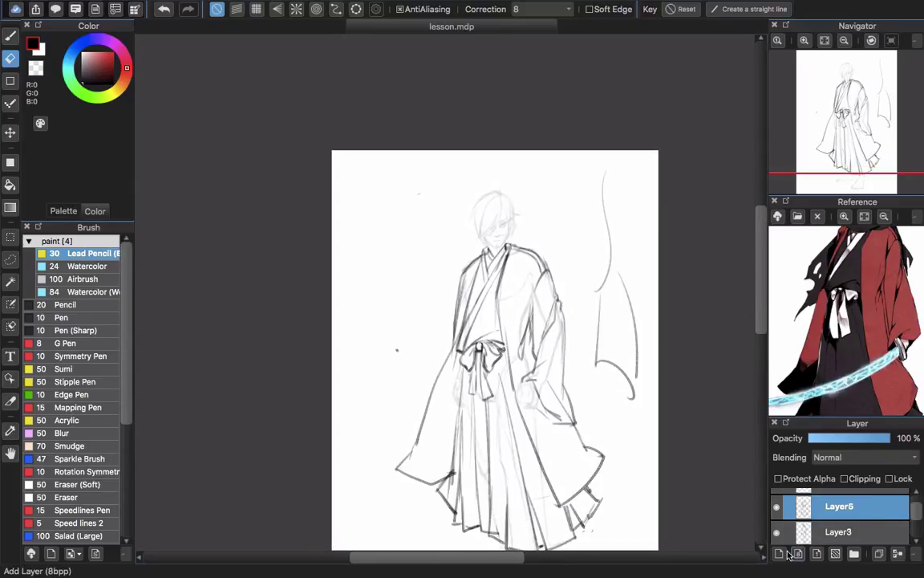
left_click(839, 525)
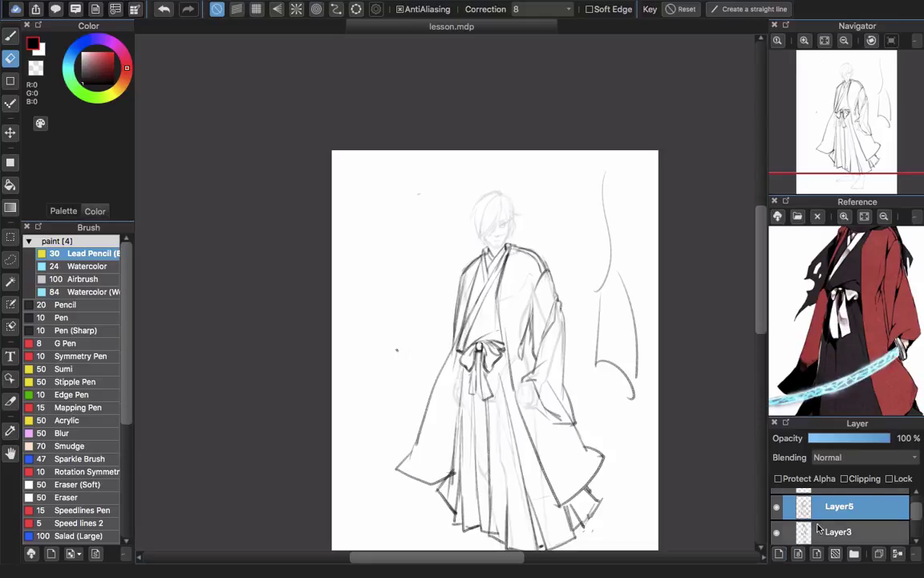
left_click(777, 553)
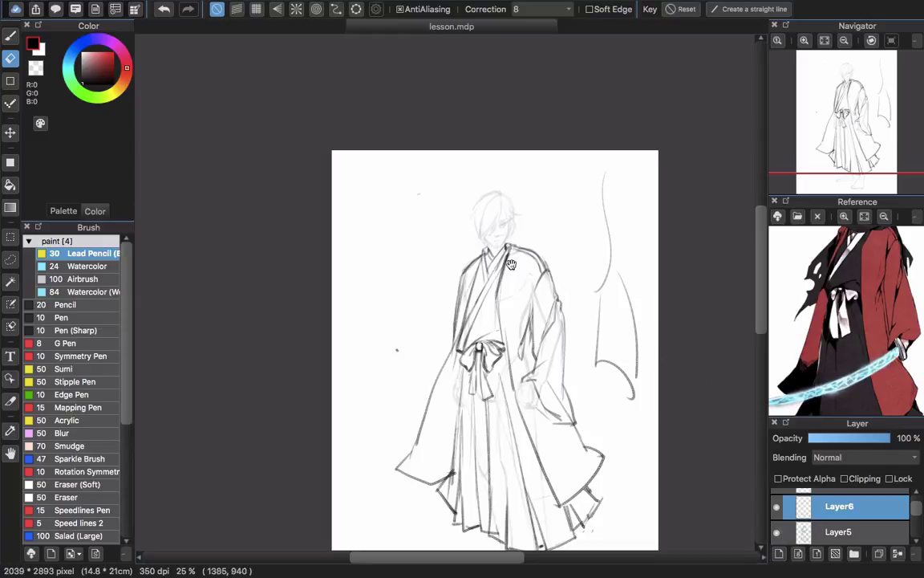
Erase the example sleeve beside the figure and bring the scarf into view in the reference image.
left_click_drag(511, 263, 502, 300)
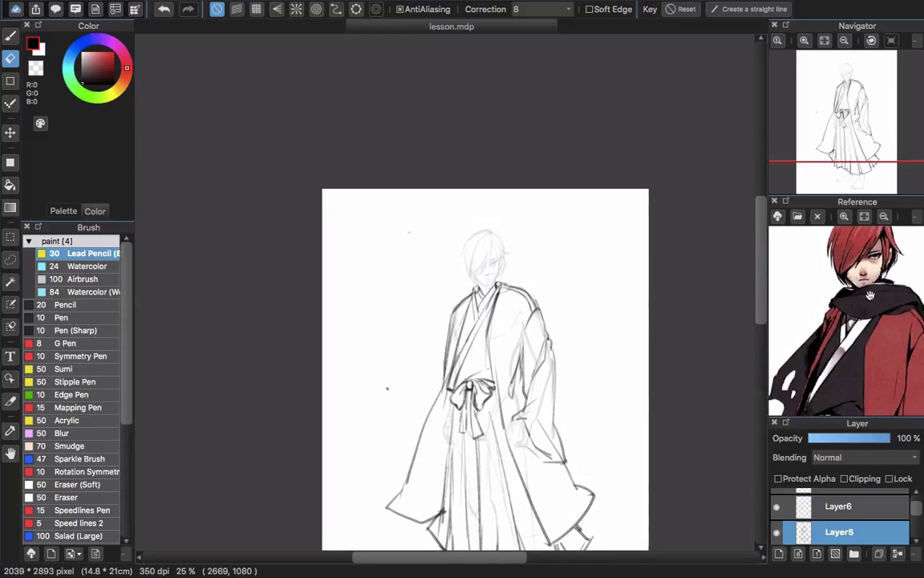
left_click_drag(807, 338, 849, 281)
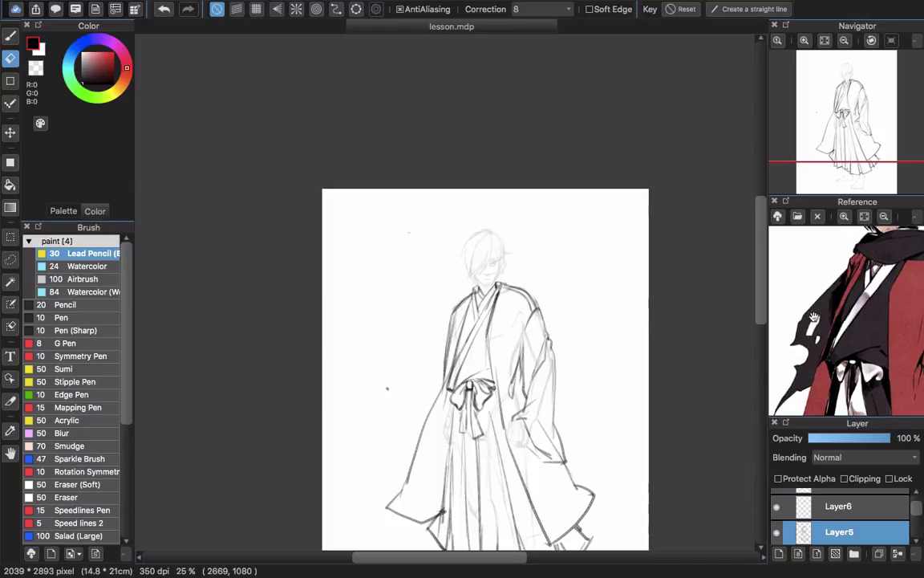
mouse_move(817, 340)
left_mouse_down()
mouse_move(845, 307)
mouse_move(909, 360)
left_mouse_up()
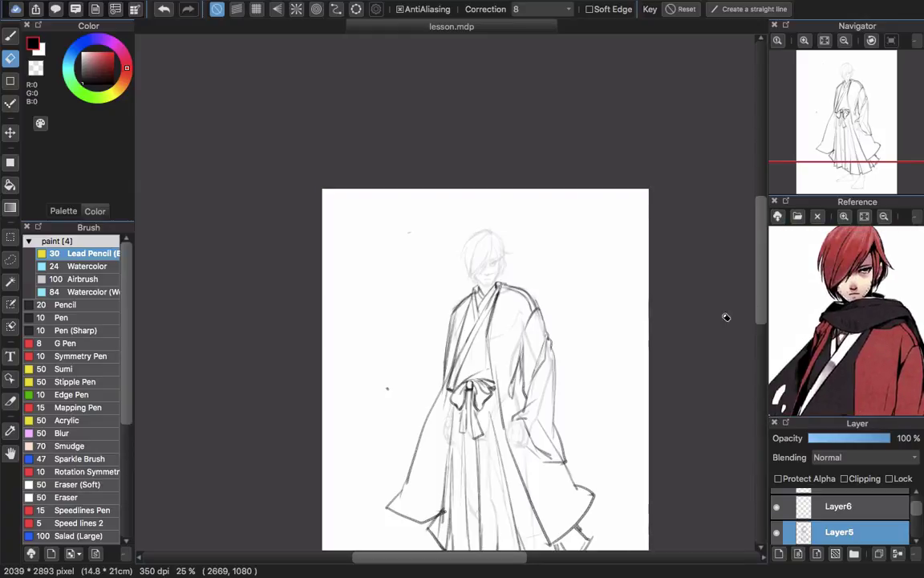
key("b")
scroll(485, 277, "up", 3)
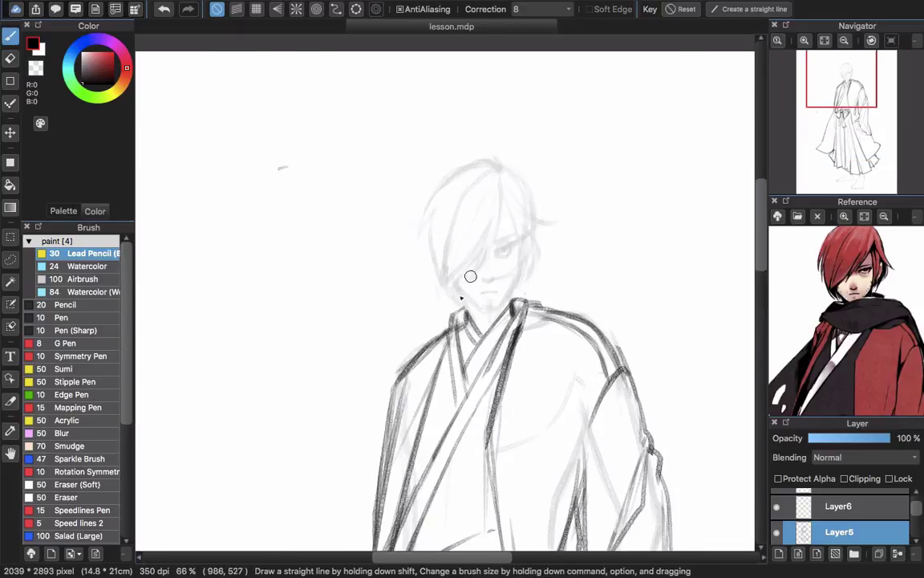
left_click_drag(555, 271, 515, 305)
key("super+z")
key("super+z")
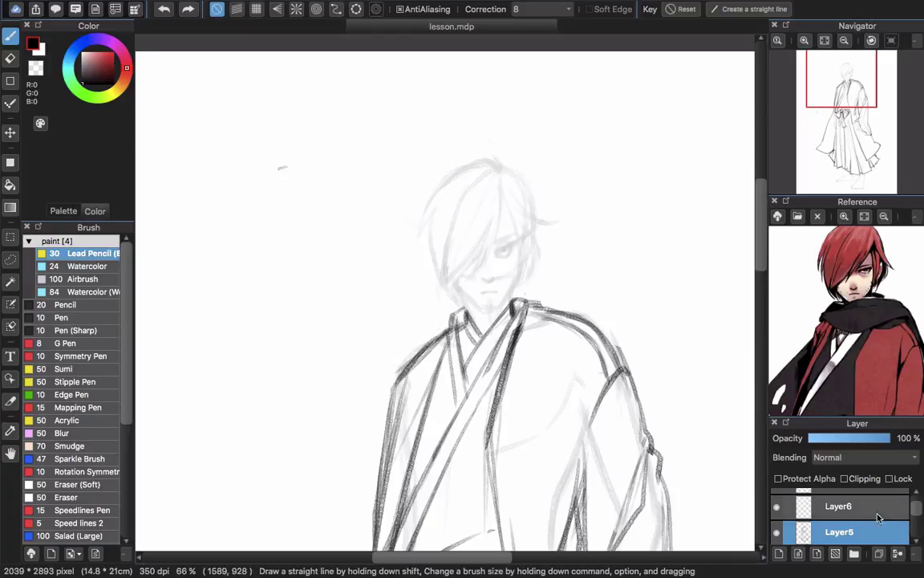
Fade Layer5 to 18% opacity and make Layer6 the active layer for the scarf.
left_click(842, 505)
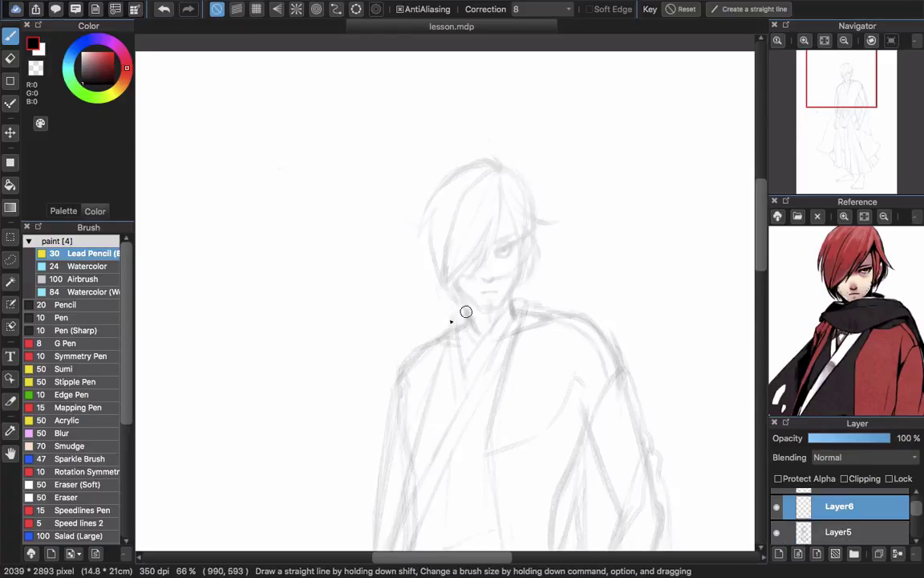
left_click_drag(427, 318, 552, 279)
key("super+z")
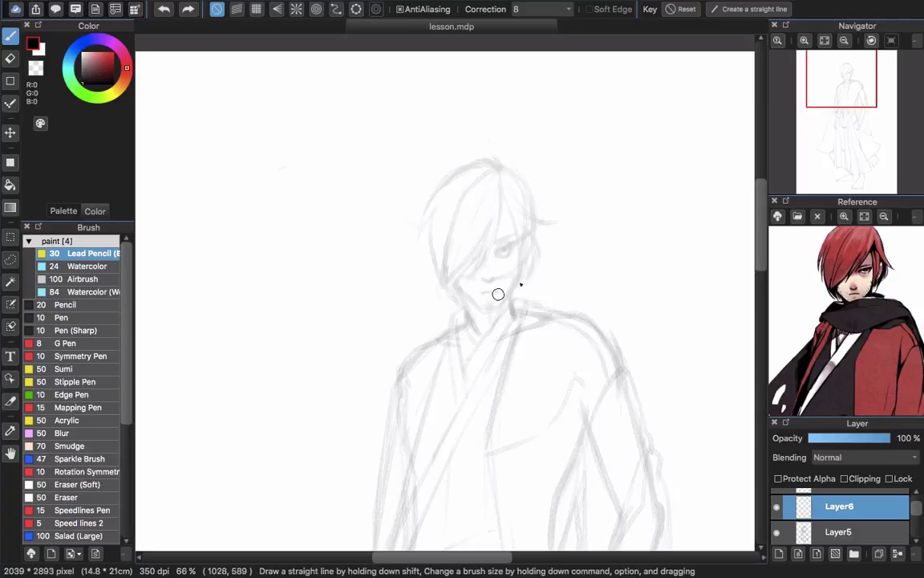
Sketch a scarf loop around the neck and try tails flowing over both shoulders, undoing misplaced strokes.
mouse_move(488, 285)
left_mouse_down()
mouse_move(463, 312)
mouse_move(553, 275)
mouse_move(488, 286)
left_mouse_up()
mouse_move(430, 324)
left_mouse_down()
mouse_move(421, 350)
mouse_move(551, 286)
mouse_move(419, 325)
left_mouse_up()
left_click_drag(380, 354, 311, 490)
key("super+z")
left_click_drag(481, 309, 665, 399)
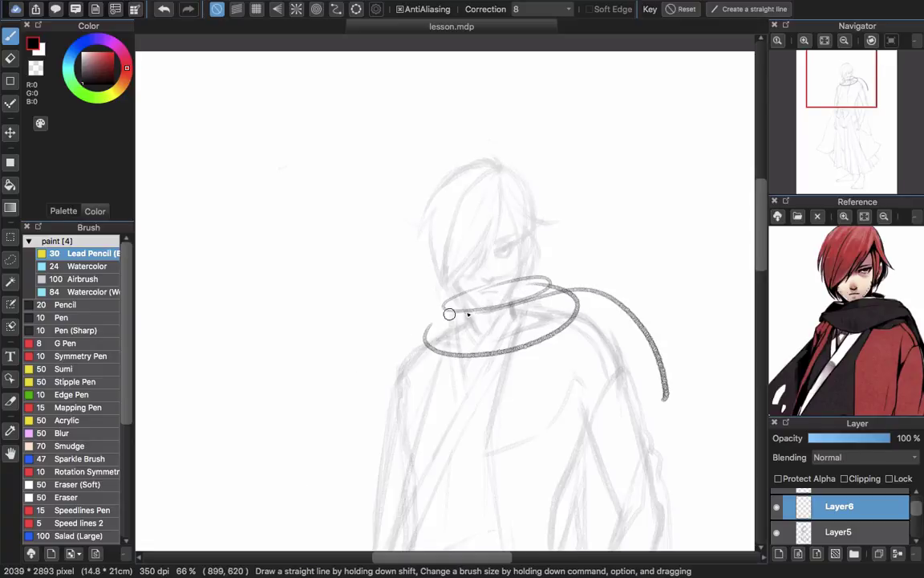
left_click_drag(434, 325, 316, 495)
left_click_drag(445, 304, 302, 531)
key("super+z")
key("super+z")
key("super+z")
Redraw the scarf's tails over both shoulders, giving the left one a jagged end, and strengthen the neck loop.
left_click_drag(405, 353, 322, 520)
mouse_move(440, 308)
left_mouse_down()
mouse_move(672, 369)
mouse_move(678, 392)
left_mouse_up()
left_click_drag(545, 303, 688, 411)
left_click_drag(440, 306, 465, 355)
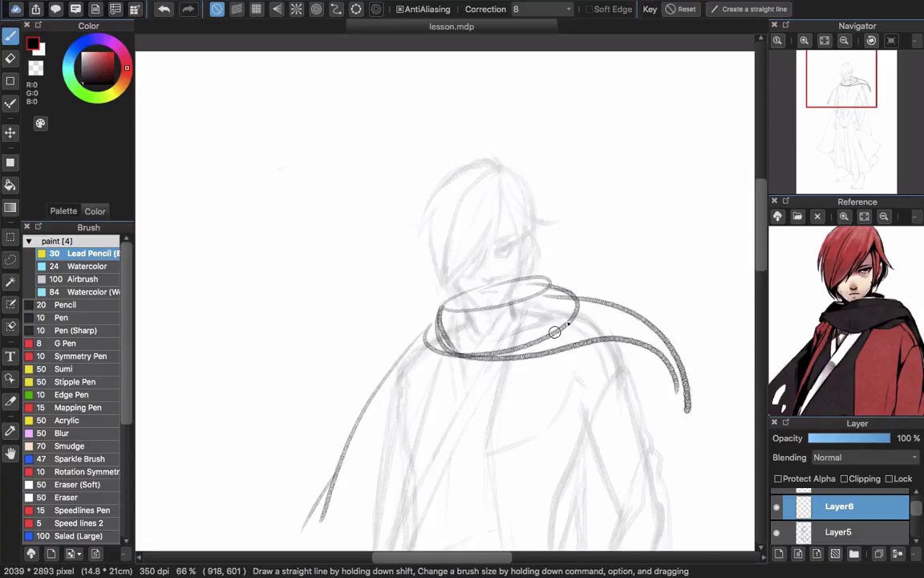
left_click_drag(494, 310, 621, 305)
left_click_drag(431, 326, 367, 438)
left_click_drag(372, 401, 280, 549)
left_click_drag(288, 533, 381, 526)
left_click_drag(510, 391, 485, 392)
left_click_drag(474, 429, 489, 346)
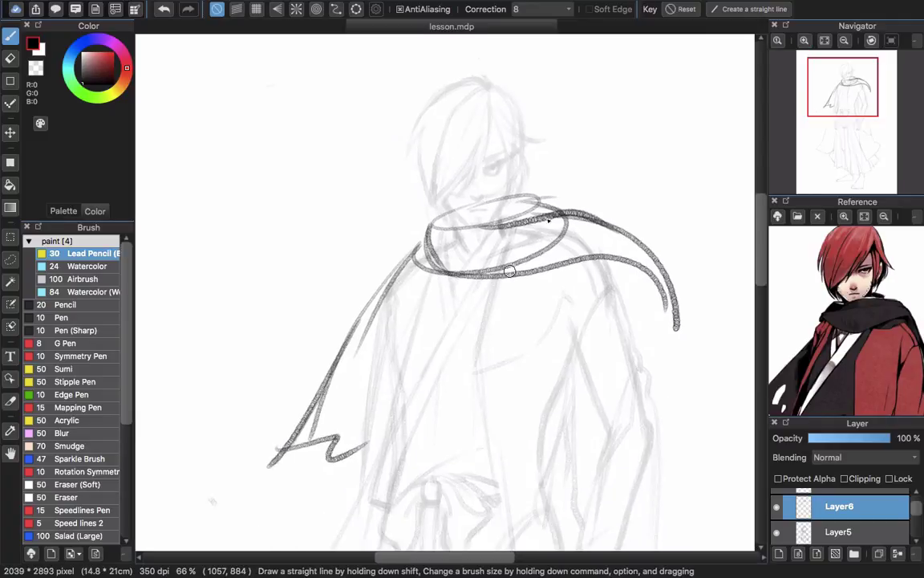
Move the scarf sketch off the figure into the blank upper-left area of the canvas as an example.
key("v")
mouse_move(534, 282)
left_mouse_down()
mouse_move(287, 233)
mouse_move(301, 189)
mouse_move(413, 274)
mouse_move(404, 159)
mouse_move(386, 146)
mouse_move(417, 168)
left_mouse_up()
mouse_move(458, 229)
left_mouse_down()
mouse_move(410, 181)
mouse_move(429, 242)
left_mouse_up()
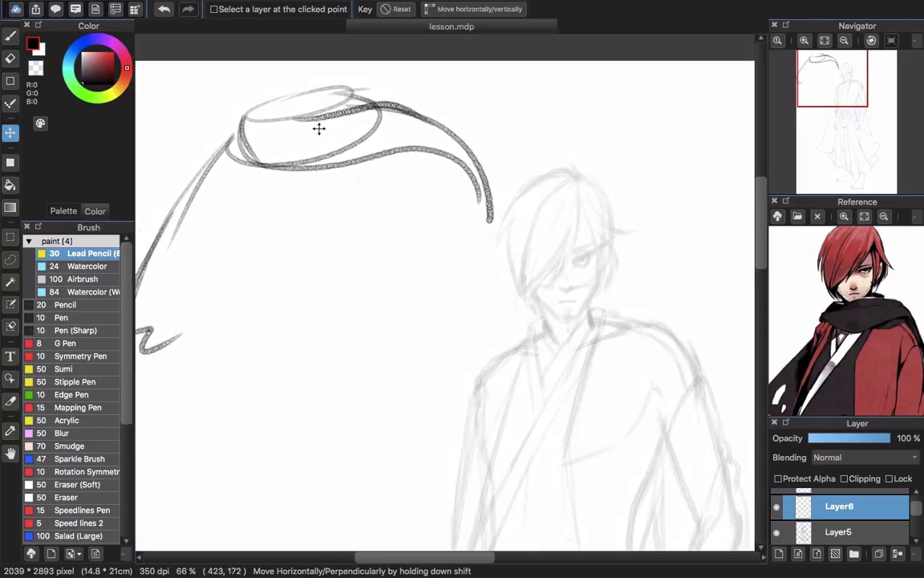
scroll(553, 355, "down", 2)
scroll(552, 354, "right", 2)
Draw the scarf draped around the neck with an upper rim and a pointed lower fold, removing misplaced strokes.
key("b")
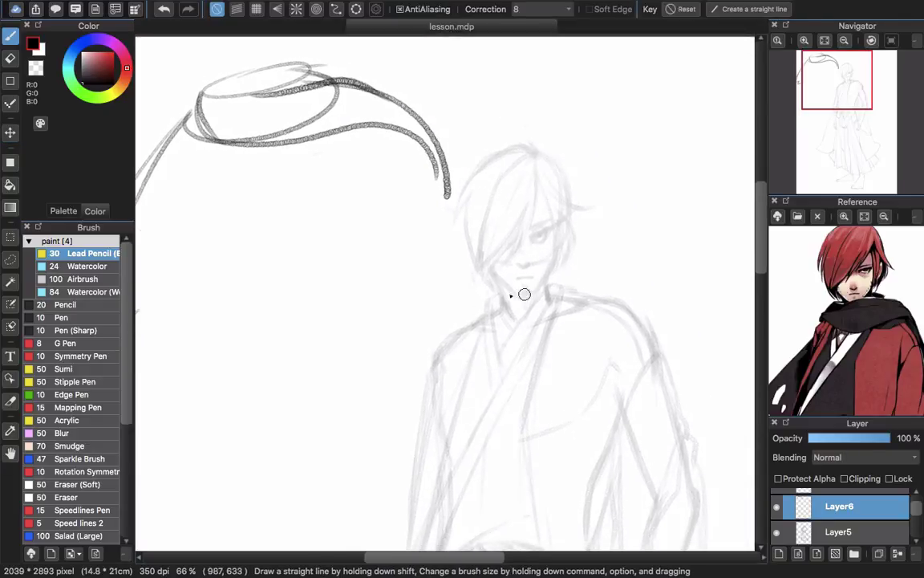
scroll(530, 299, "down", 1)
scroll(530, 300, "right", 1)
left_click_drag(446, 295, 481, 282)
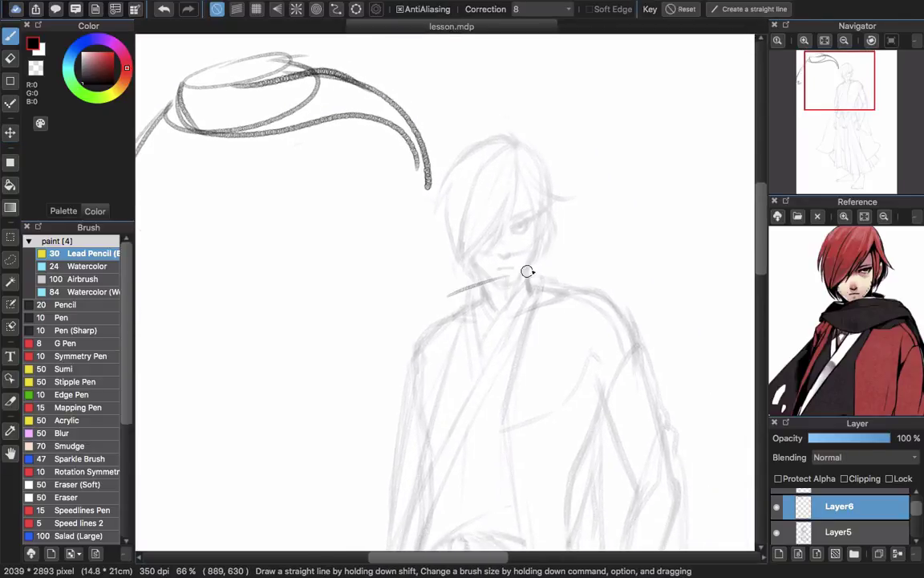
key("super+z")
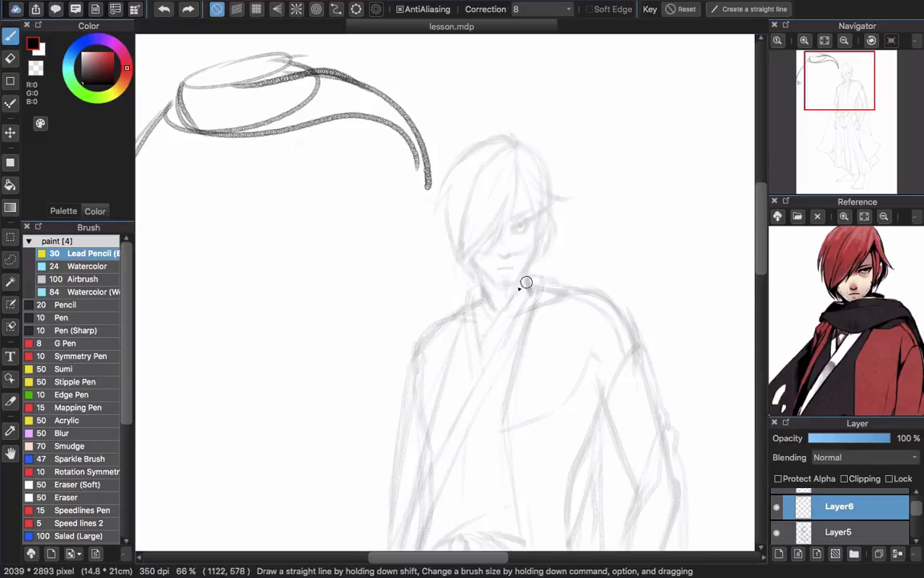
left_click_drag(434, 310, 580, 277)
left_click_drag(479, 330, 470, 326)
key("e")
left_click_drag(397, 332, 411, 324)
key("b")
mouse_move(536, 292)
left_mouse_down()
mouse_move(440, 301)
mouse_move(599, 292)
mouse_move(548, 300)
mouse_move(552, 334)
left_mouse_up()
key("space")
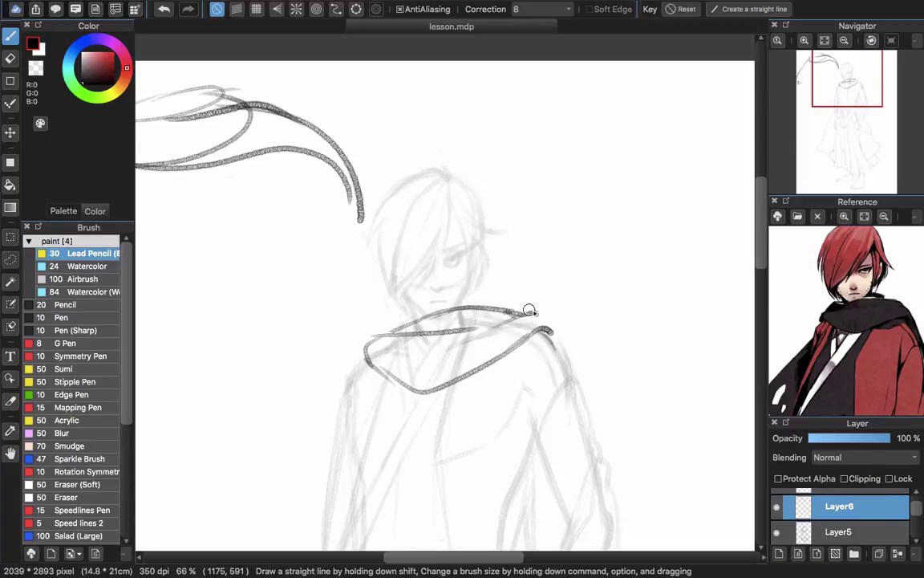
Draw the scarf's right tail from the shoulder, flaring outward with a wavy upper edge and a curved lower edge.
left_click_drag(510, 312, 544, 313)
scroll(557, 326, "down", 2)
scroll(557, 326, "right", 2)
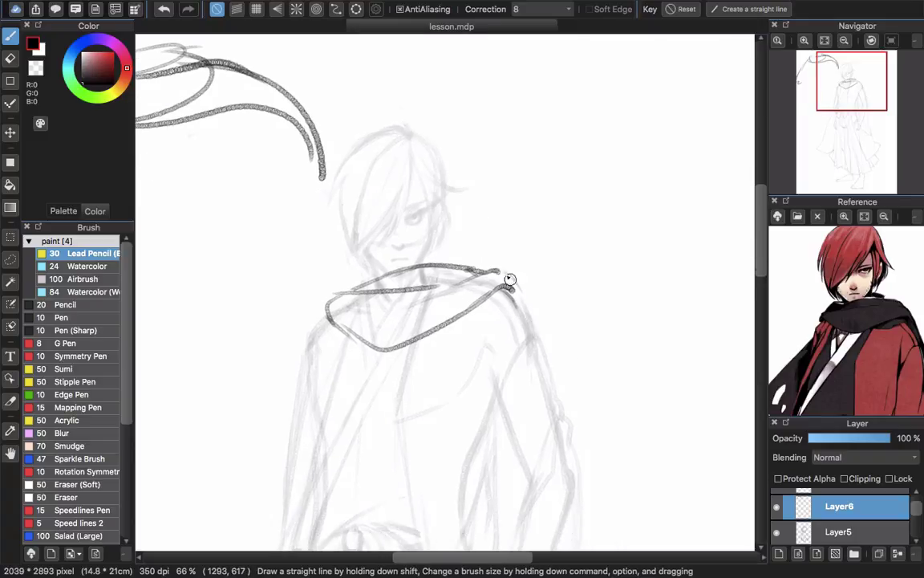
left_click_drag(503, 275, 569, 393)
left_click_drag(519, 352, 505, 328)
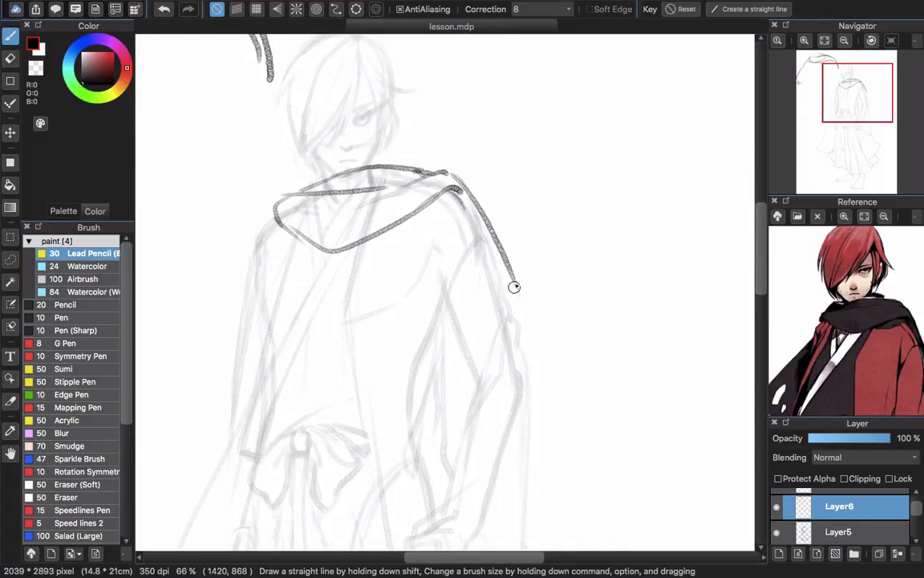
left_click_drag(558, 308, 600, 337)
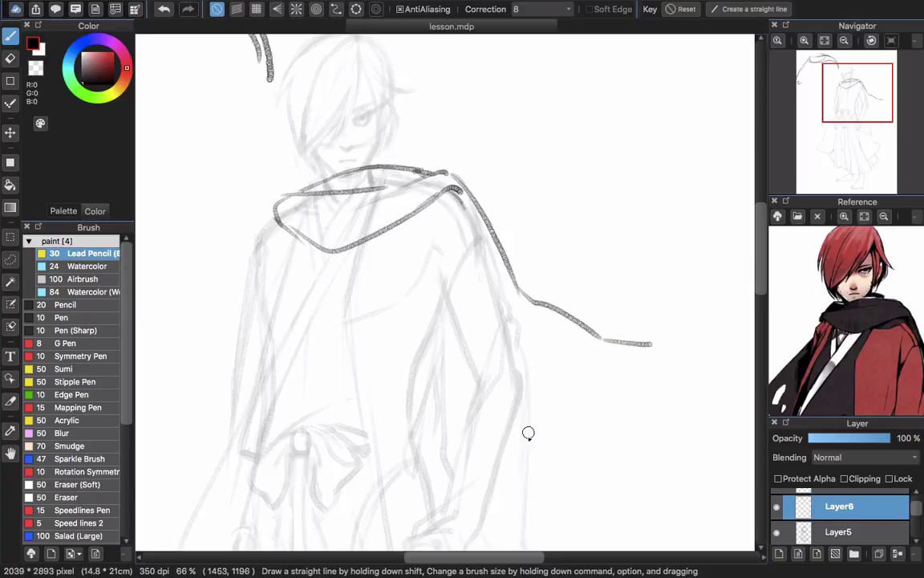
mouse_move(528, 433)
left_mouse_down()
mouse_move(625, 411)
mouse_move(656, 377)
left_mouse_up()
scroll(455, 405, "up", 2)
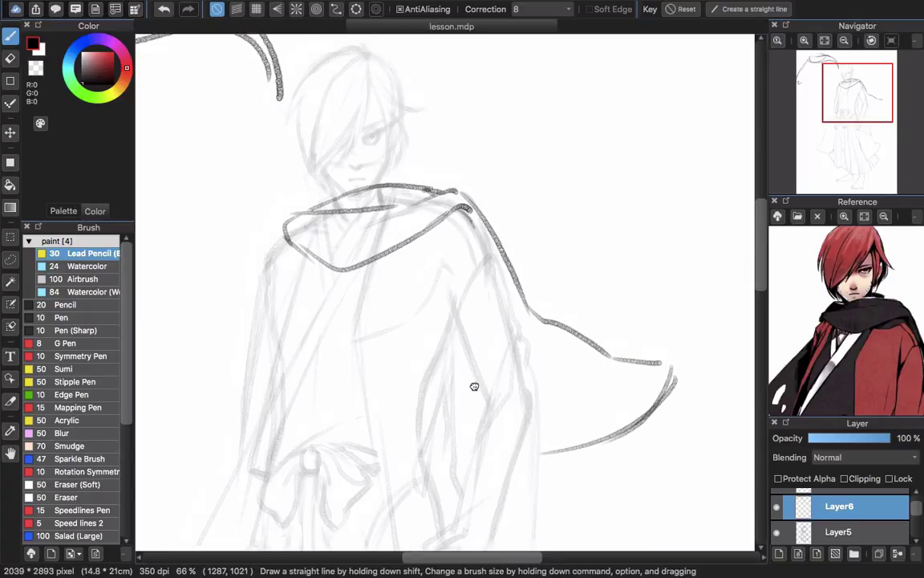
Draw the outline of the scarf's left tail slanting outward and down from the shoulder.
left_click_drag(432, 334, 515, 425)
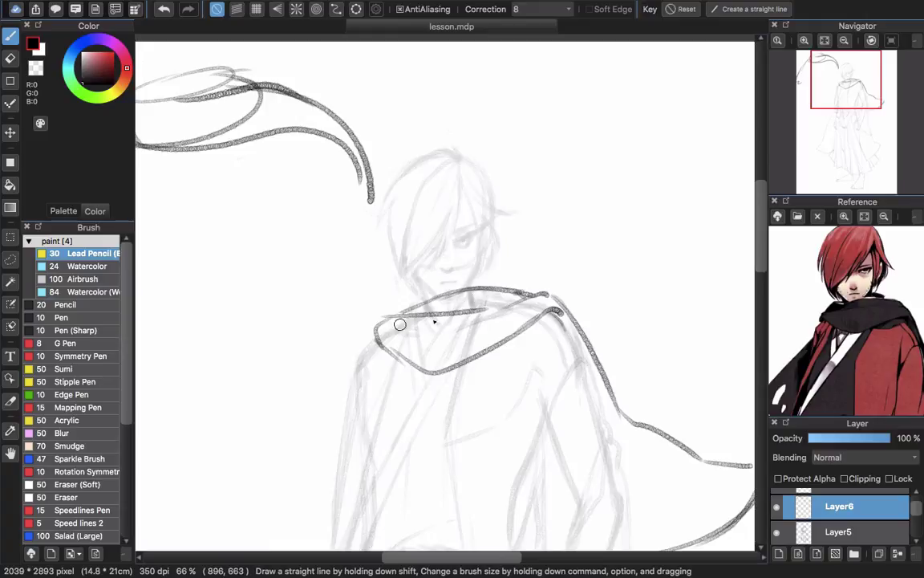
scroll(400, 324, "left", 6)
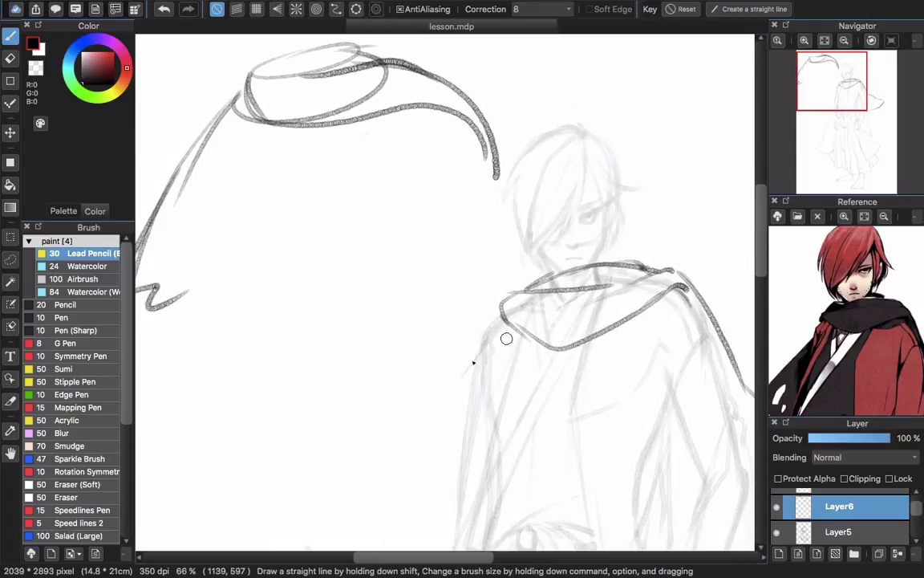
scroll(506, 338, "down", 3)
scroll(506, 339, "right", 8)
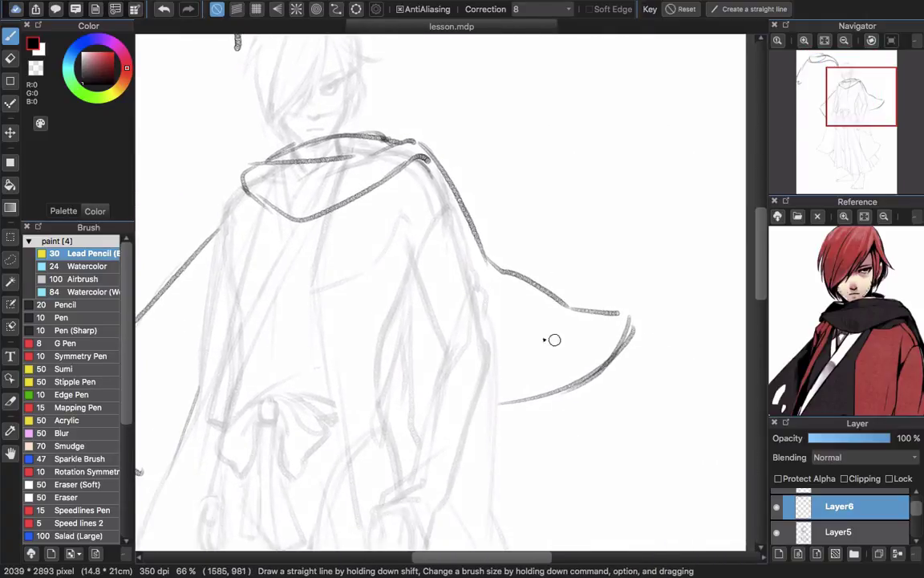
Draw torn notches in the end of the scarf's right tail and erase its smooth lower edge.
mouse_move(600, 339)
left_mouse_down()
mouse_move(522, 345)
mouse_move(563, 392)
left_mouse_up()
left_click_drag(547, 307, 586, 327)
key("e")
left_click_drag(620, 378, 530, 431)
Give the scarf's left tail a bent upper edge, a ragged end and small holes, erasing stray lines.
scroll(530, 431, "left", 8)
key("b")
mouse_move(408, 261)
left_mouse_down()
mouse_move(374, 342)
mouse_move(462, 353)
left_mouse_up()
key("e")
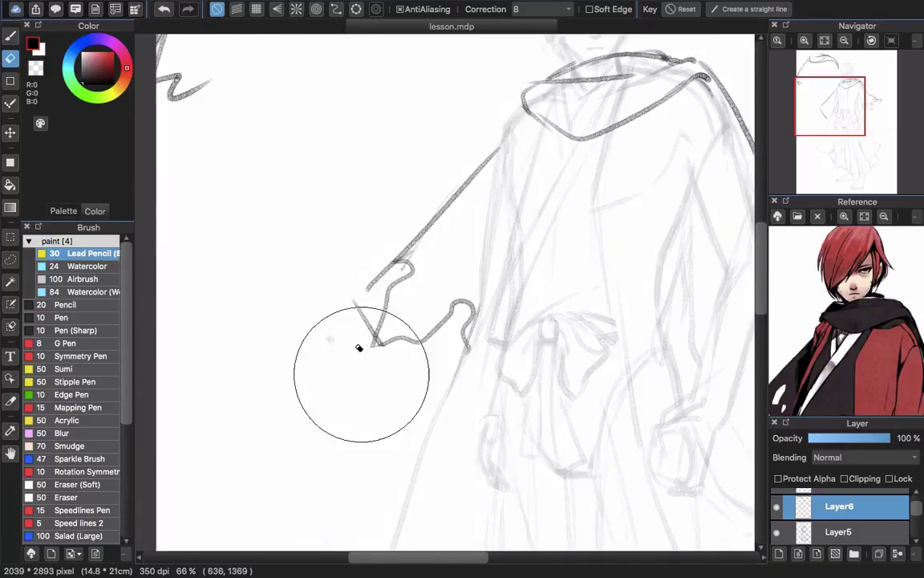
left_click_drag(361, 373, 361, 304)
key("b")
left_click_drag(435, 287, 415, 309)
scroll(417, 309, "up", 4)
left_click_drag(500, 205, 445, 301)
mouse_move(467, 291)
left_mouse_down()
mouse_move(405, 352)
mouse_move(411, 359)
left_mouse_up()
Close the tip of the scarf's right tail and refine its torn lower edge.
scroll(411, 359, "right", 8)
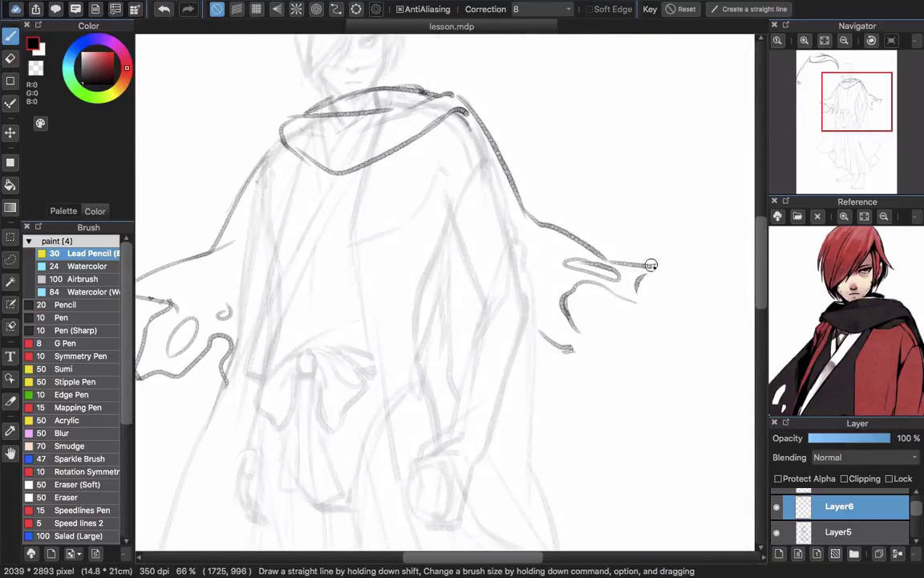
left_click_drag(651, 264, 640, 306)
left_click_drag(588, 282, 567, 340)
Erase the collar and shoulder lines on Layer5 that lie beneath the scarf.
scroll(568, 337, "down", 3)
left_click(844, 531)
scroll(451, 252, "up", 4)
key("e")
left_click_drag(476, 249, 653, 216)
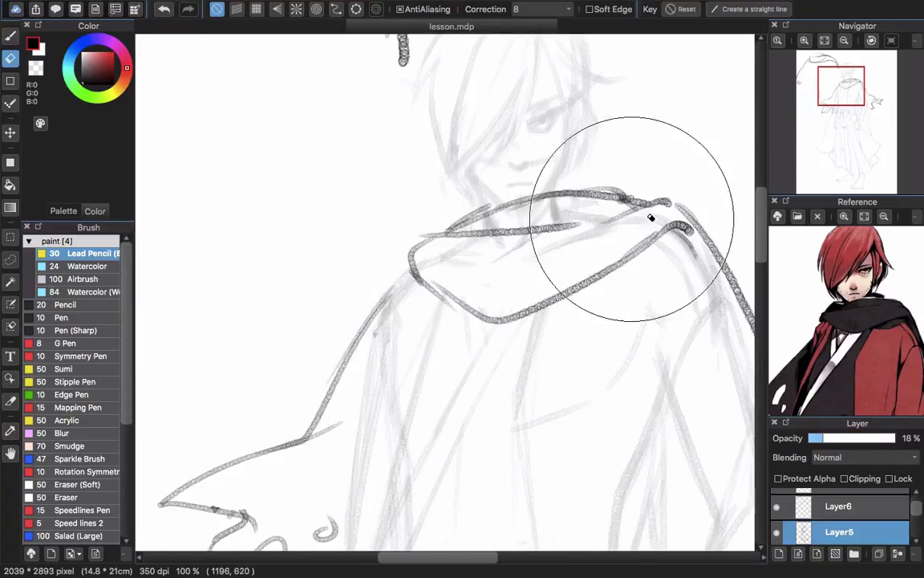
left_click_drag(518, 205, 660, 208)
Restore Layer5 to 100% opacity and merge the scarf layer into it, with the example scarf erased.
left_click_drag(823, 438, 903, 443)
scroll(602, 291, "down", 1)
scroll(601, 291, "down", 3)
mouse_move(534, 227)
left_mouse_down()
mouse_move(489, 250)
mouse_move(431, 257)
left_mouse_up()
mouse_move(599, 460)
left_mouse_down()
mouse_move(546, 270)
mouse_move(581, 357)
left_mouse_up()
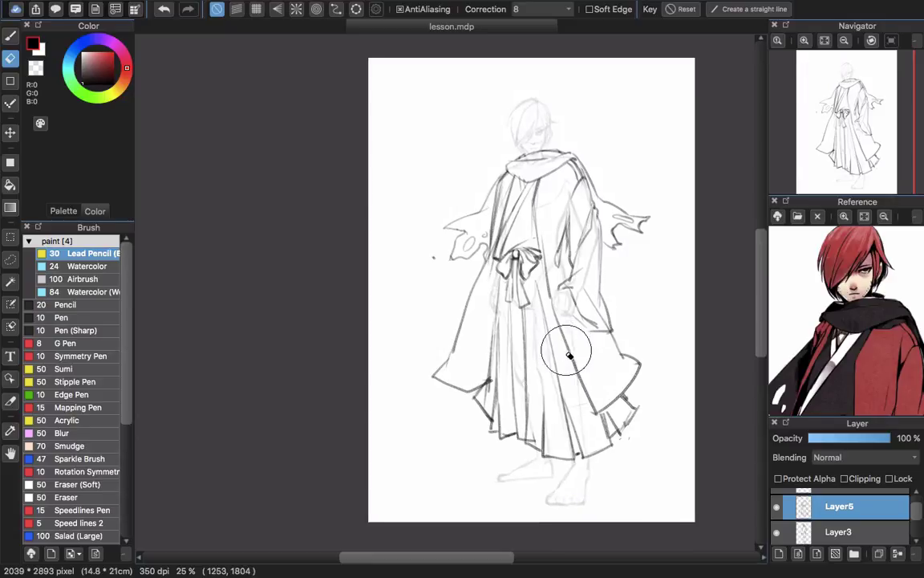
Examine the strapped sandals on the feet in the reference image.
key("b")
scroll(673, 417, "down", 2)
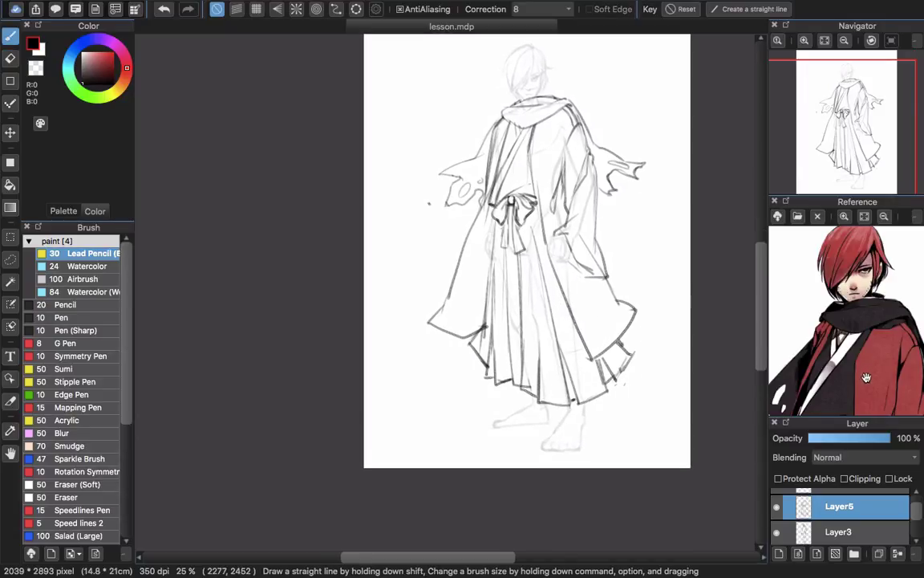
scroll(866, 377, "down", 10)
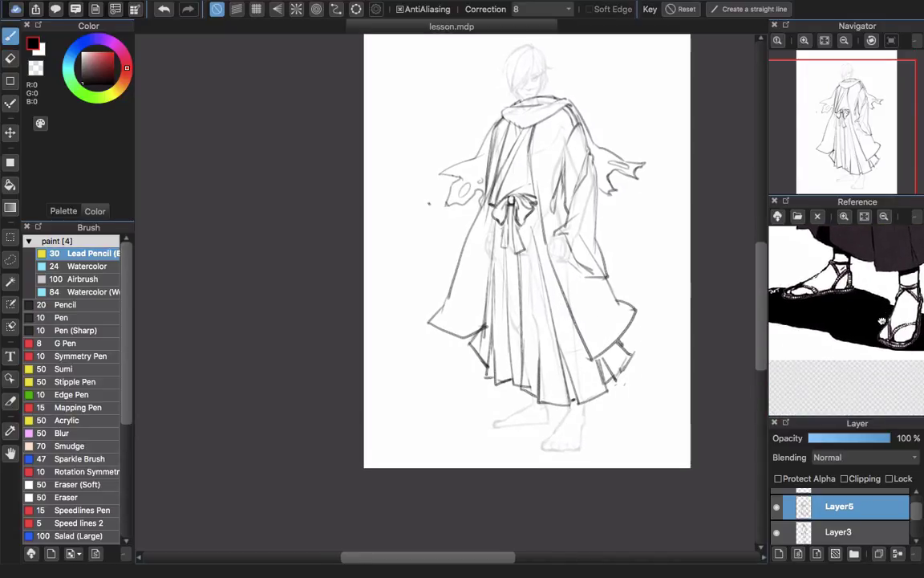
scroll(881, 321, "up", 3)
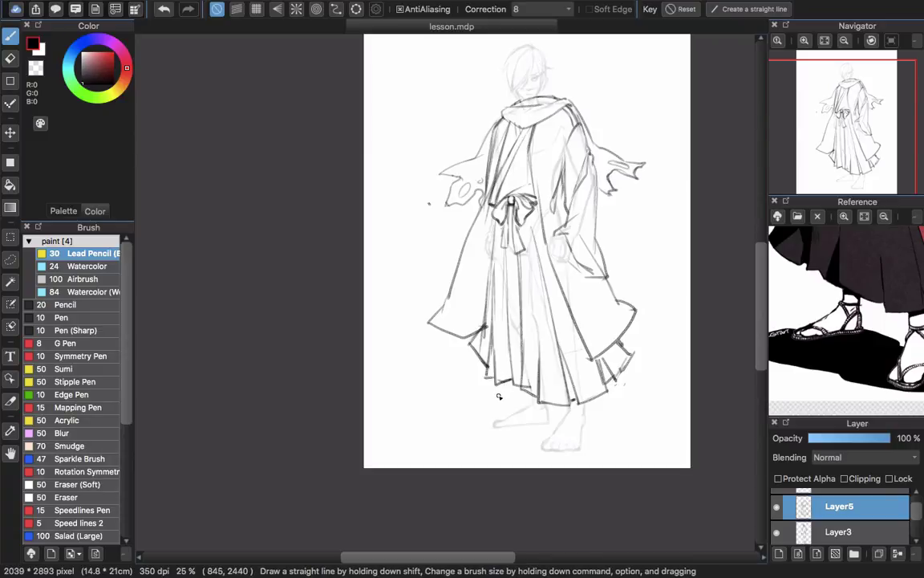
Sketch the ankle strap and the crossing side straps of the sandal on the rear foot.
scroll(498, 396, "up", 1)
scroll(489, 428, "right", 5)
scroll(489, 428, "down", 2)
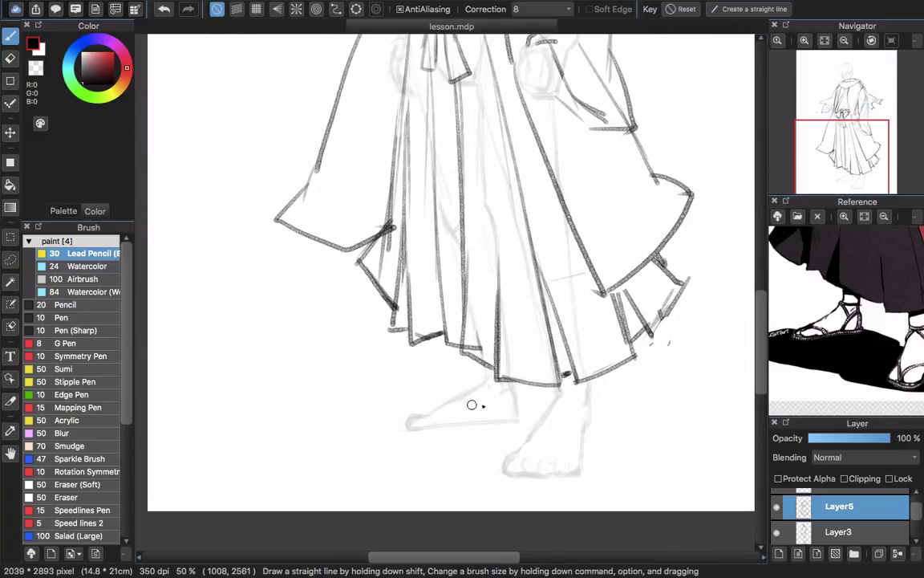
key("super+z")
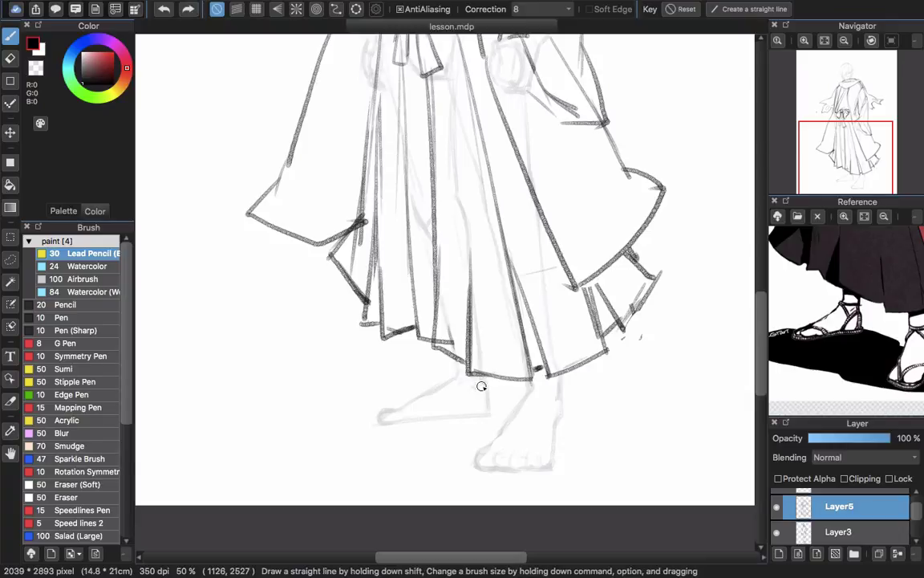
left_click_drag(483, 383, 460, 420)
key("super+z")
mouse_move(453, 379)
left_mouse_down()
mouse_move(489, 380)
mouse_move(463, 422)
left_mouse_up()
key("e")
key("b")
left_click_drag(454, 378, 498, 381)
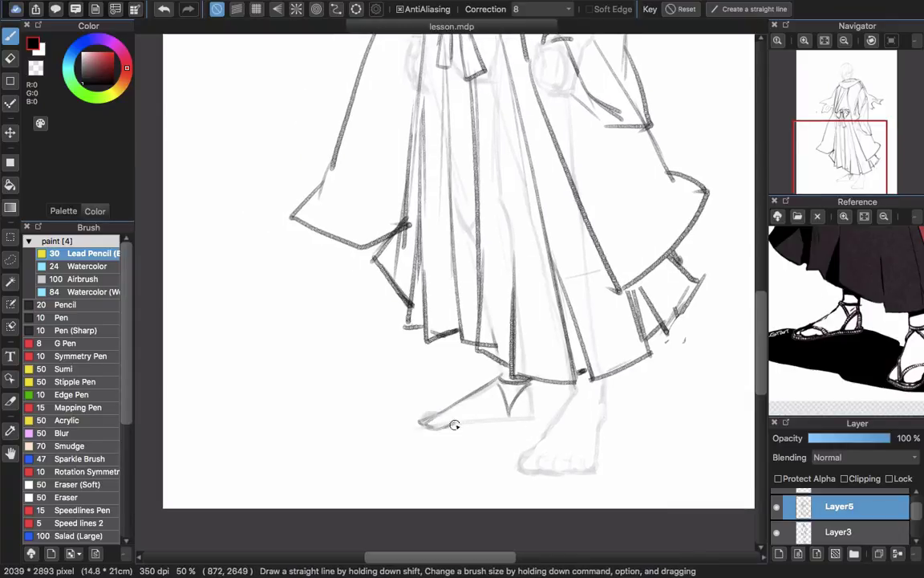
Outline the sole of the rear foot's sandal from the toes to the heel.
left_click_drag(415, 428, 536, 417)
scroll(534, 416, "right", 2)
scroll(534, 415, "down", 2)
Sketch the front foot's sandal with an ankle strap, straps down both sides, a toe strap and a sole outline.
mouse_move(537, 359)
left_mouse_down()
mouse_move(578, 353)
mouse_move(536, 384)
left_mouse_up()
key("super+z")
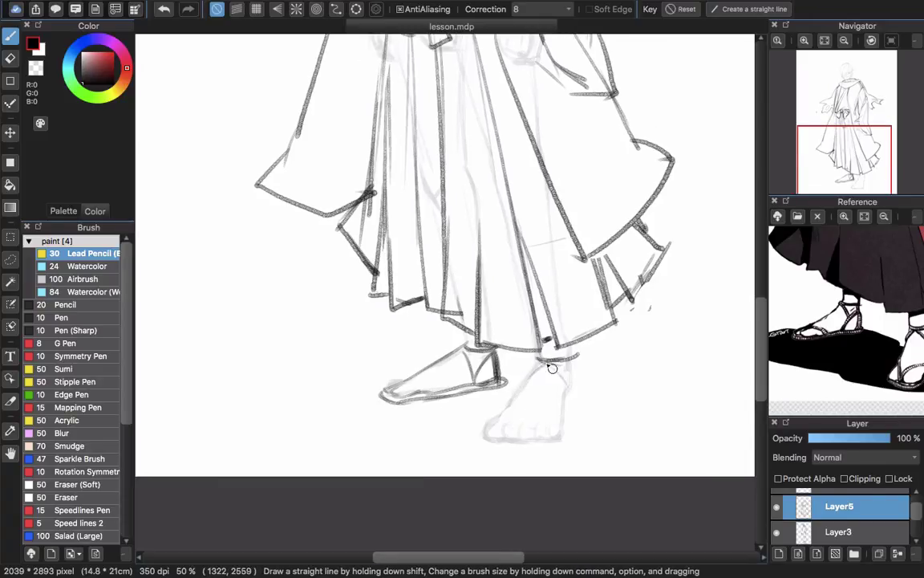
key("super+z")
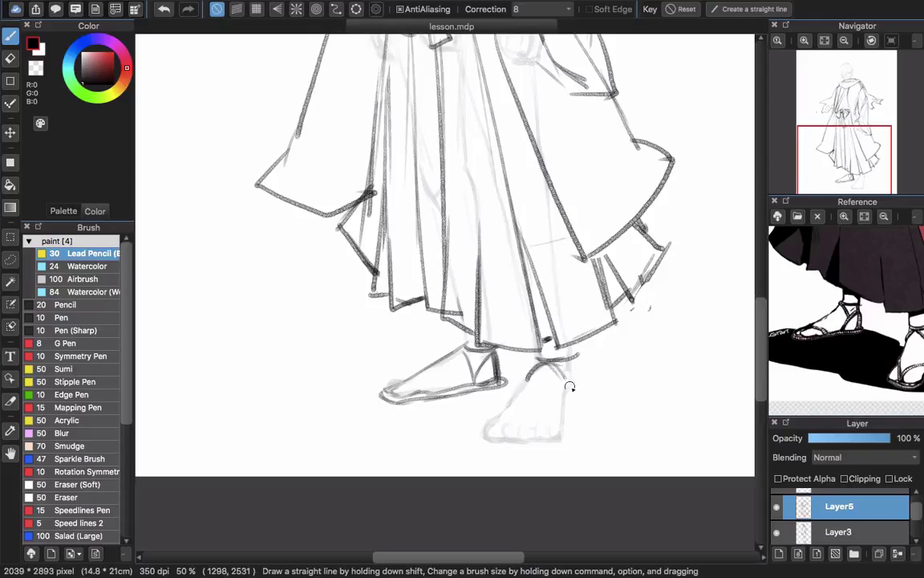
scroll(570, 387, "right", 3)
scroll(569, 386, "down", 1)
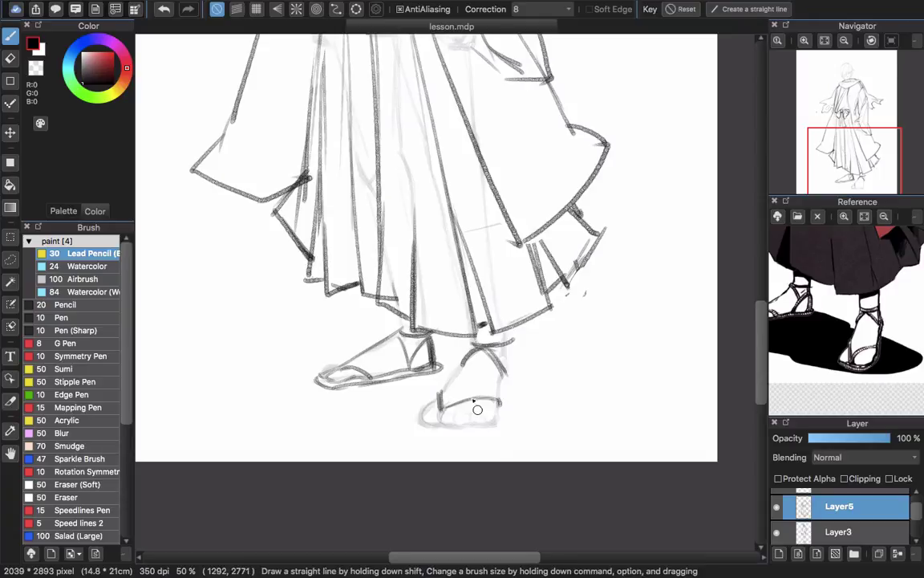
scroll(477, 409, "up", 1)
scroll(398, 357, "up", 1)
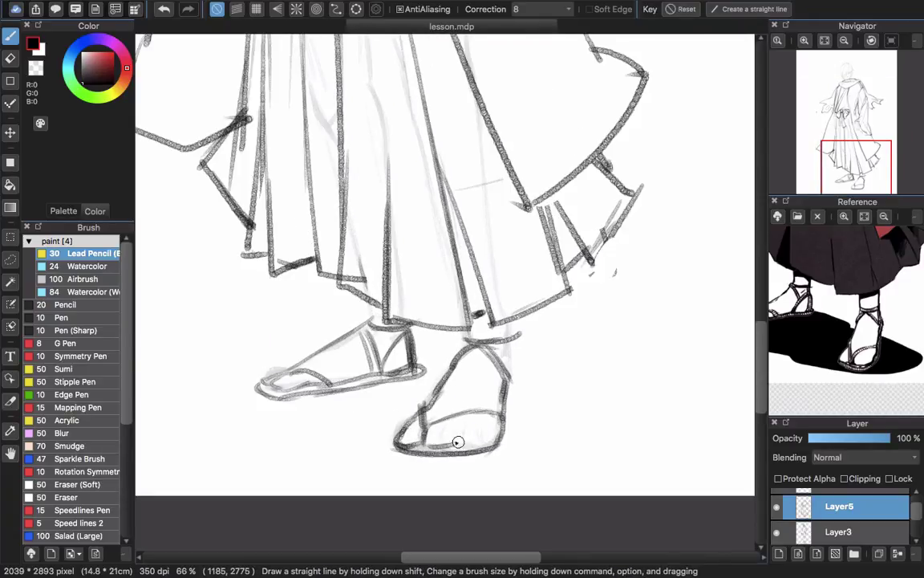
left_click_drag(453, 446, 467, 446)
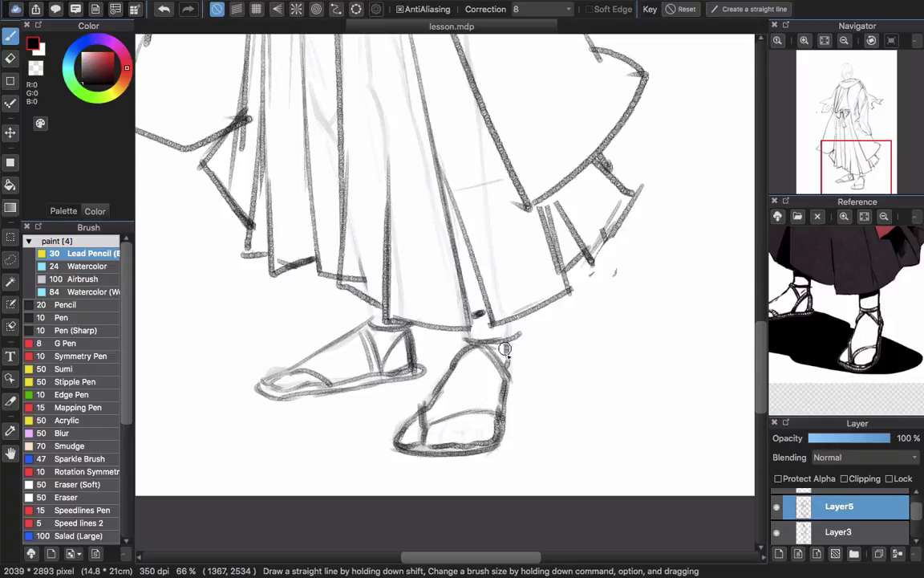
Restore the body sketch on Layer3 to 100% opacity.
scroll(422, 375, "down", 1)
scroll(422, 376, "down", 3)
scroll(494, 347, "up", 1)
left_click(839, 531)
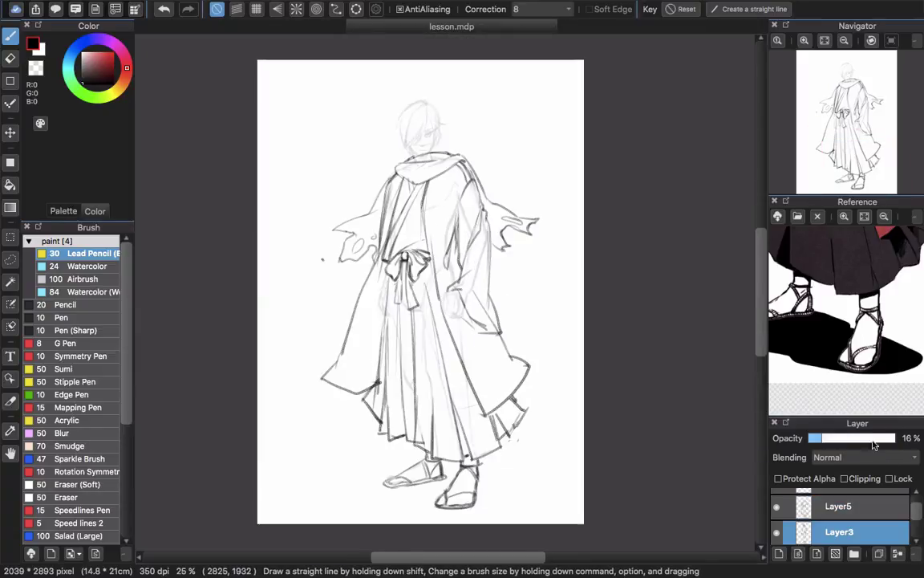
left_click_drag(877, 441, 892, 439)
scroll(835, 517, "up", 1)
scroll(805, 534, "down", 2)
Erase the body lines on Layer3 that are hidden beneath the coat, kimono and hakama.
key("e")
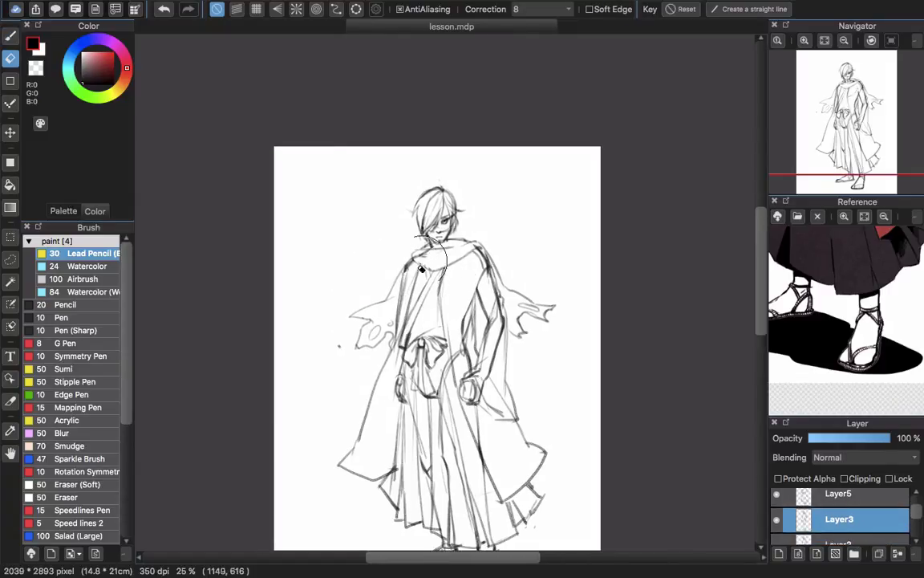
left_click_drag(499, 415, 503, 363)
mouse_move(446, 329)
left_mouse_down()
mouse_move(389, 457)
mouse_move(385, 321)
left_mouse_up()
key("ctrl+z")
left_click_drag(425, 281, 449, 509)
scroll(398, 252, "down", 2)
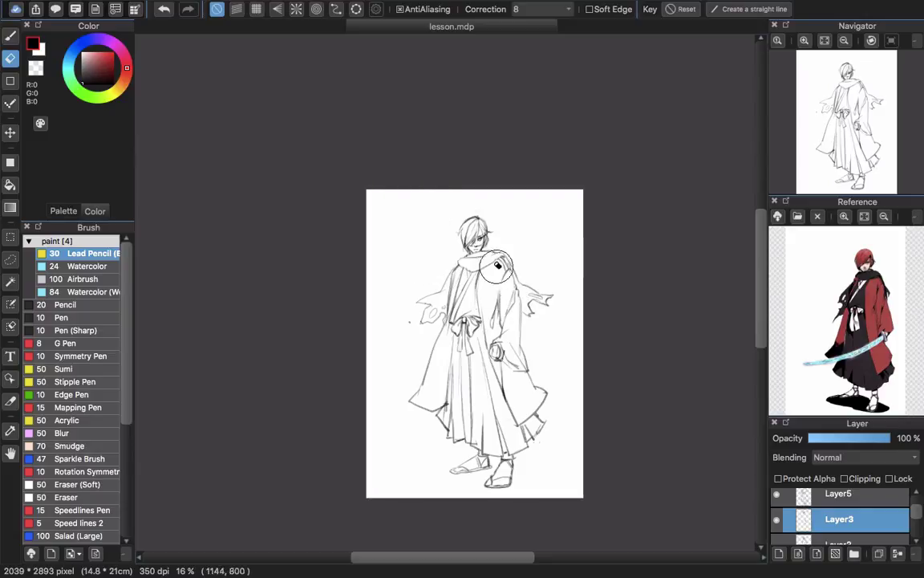
Merge the outfit on Layer5 and the body sketch on Layer3 into one visible Layer3.
scroll(491, 258, "up", 4)
scroll(492, 263, "down", 4)
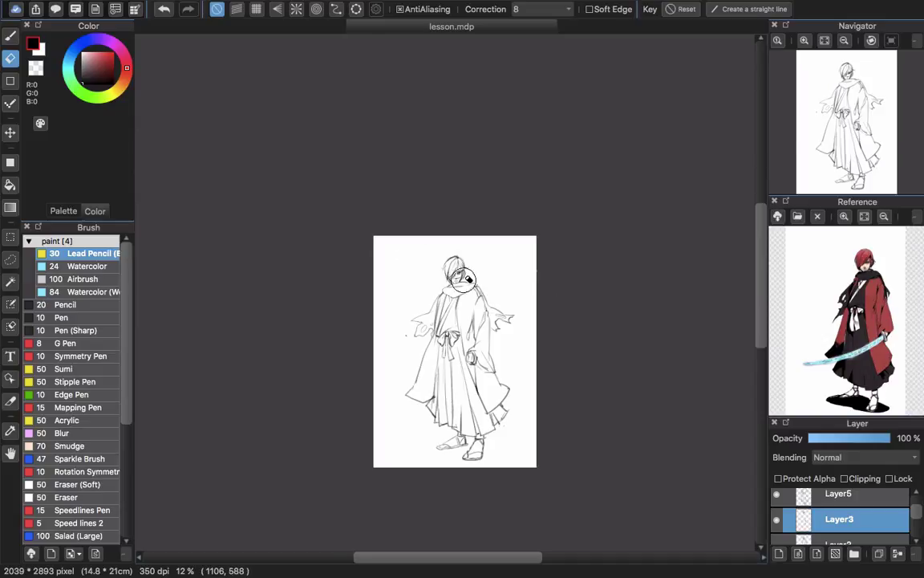
scroll(454, 281, "up", 4)
scroll(445, 285, "down", 2)
scroll(447, 290, "down", 2)
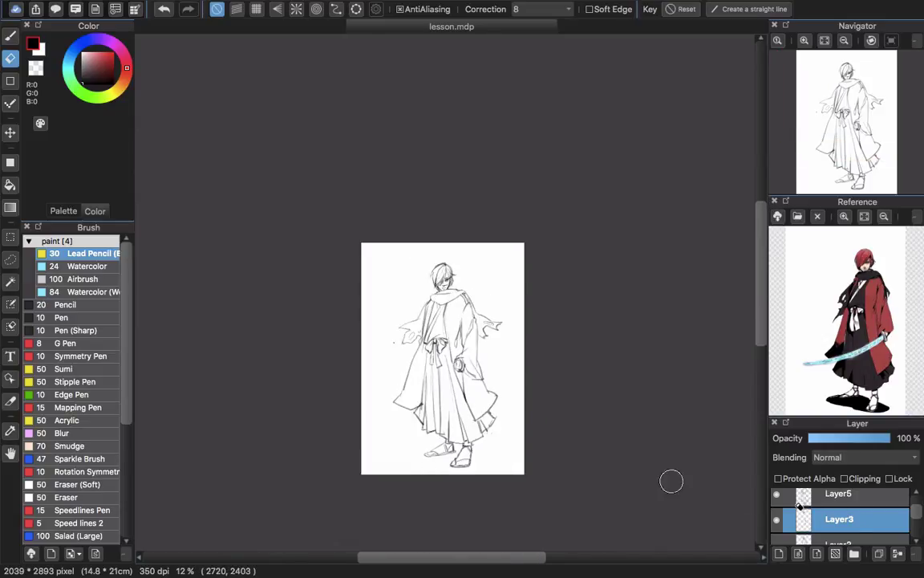
scroll(898, 513, "down", 1)
scroll(897, 514, "up", 1)
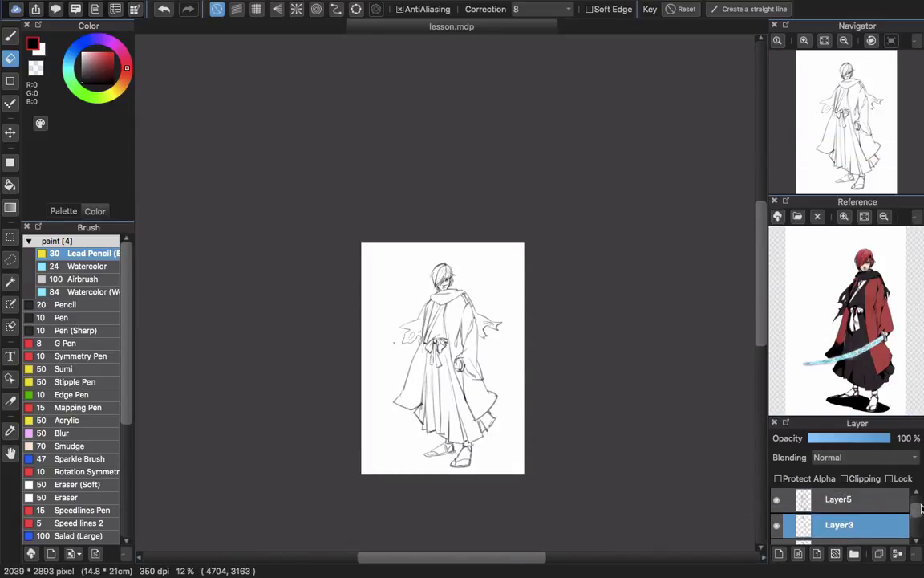
left_click(895, 511)
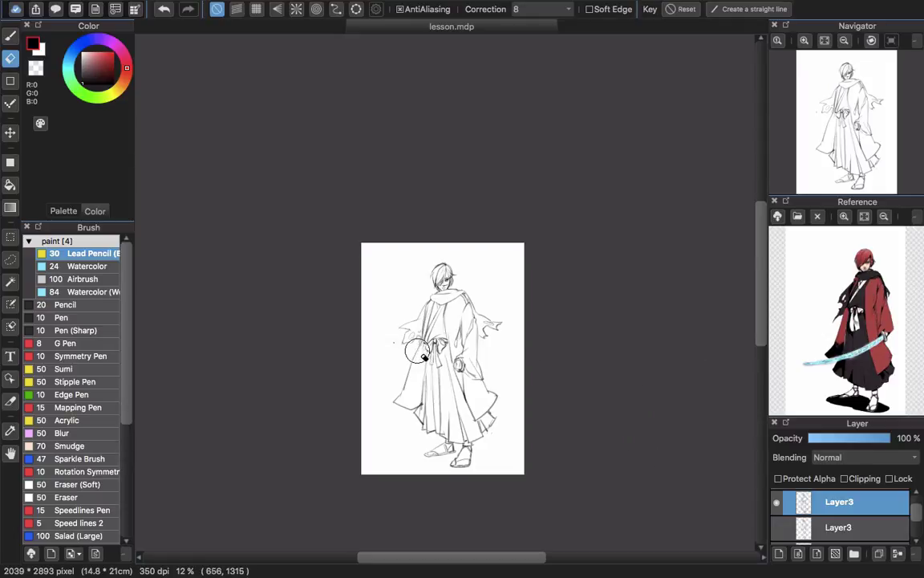
Lasso the sandaled feet one after the other and shift each slightly to balance the stance.
scroll(437, 280, "up", 2)
scroll(437, 279, "down", 2)
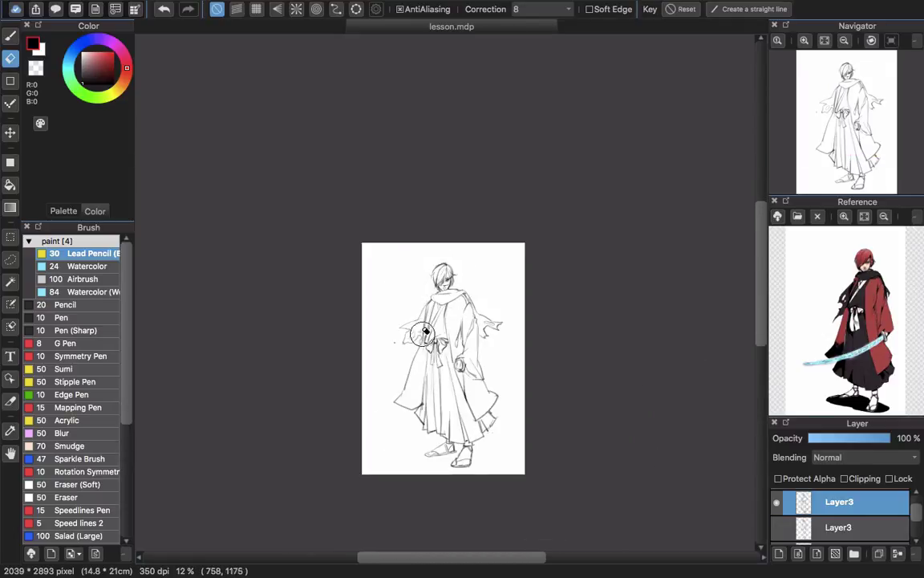
key("m")
left_click_drag(410, 411, 407, 386)
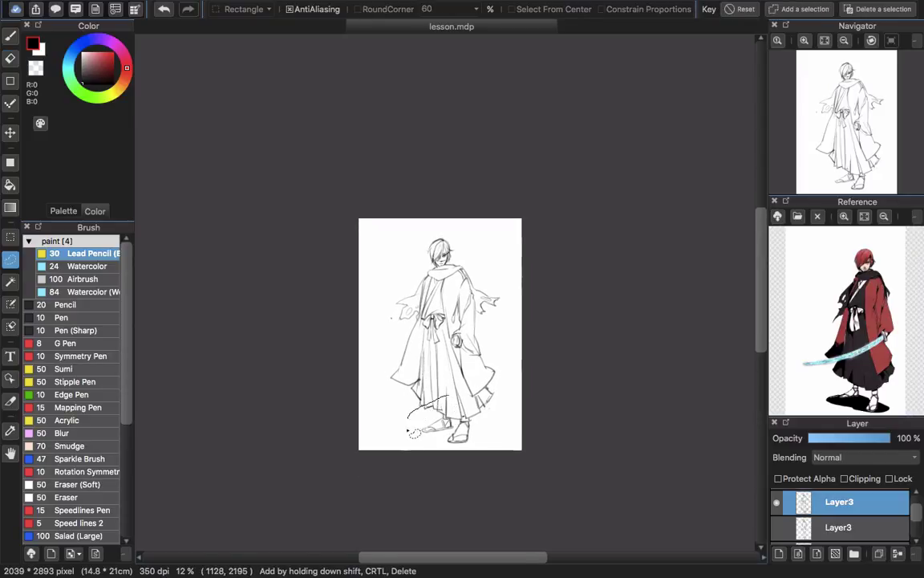
left_click_drag(458, 456, 478, 415)
mouse_move(440, 413)
left_mouse_down()
mouse_move(441, 454)
mouse_move(470, 419)
mouse_move(436, 423)
mouse_move(452, 428)
mouse_move(434, 415)
left_mouse_up()
key("v")
key("ctrl+d")
key("l")
key("v")
left_click_drag(429, 462, 426, 459)
key("ctrl+d")
Lasso the head and adjust it slightly with a transform.
mouse_move(430, 278)
left_mouse_down()
mouse_move(445, 327)
mouse_move(442, 316)
left_mouse_up()
key("l")
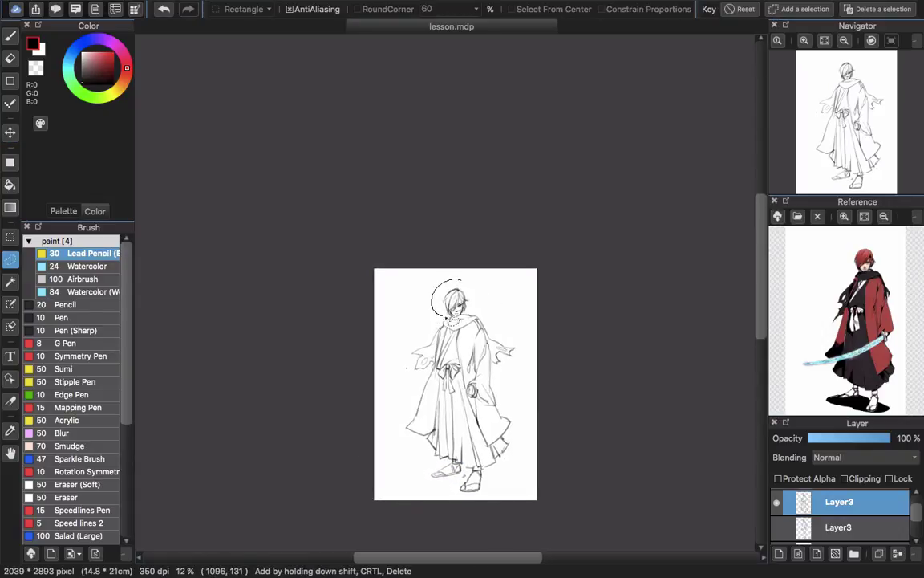
key("ctrl+t")
left_click_drag(484, 245, 484, 245)
left_click_drag(467, 283, 469, 284)
key("Return")
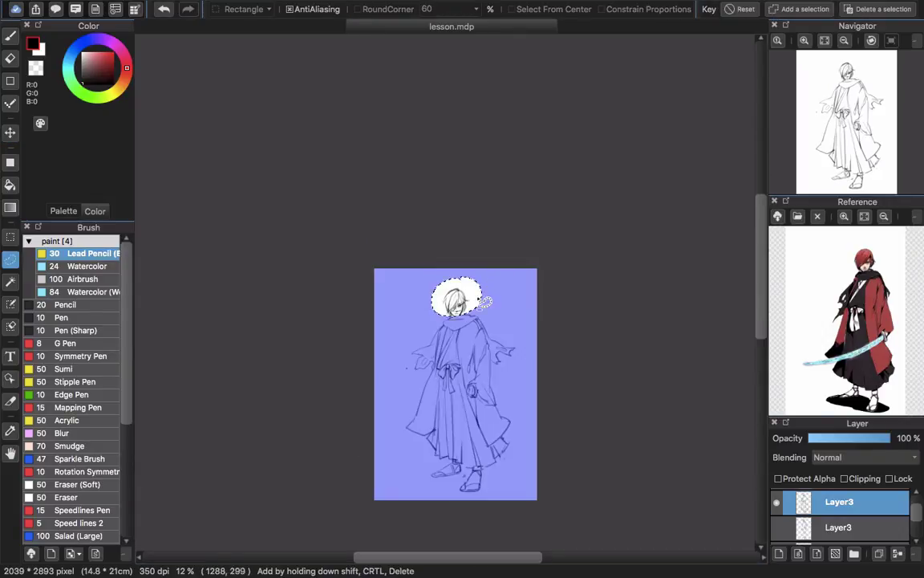
key("ctrl+d")
Narrow the shoulders and upper torso with a mesh transform of 4 columns and 4 rows.
mouse_move(442, 316)
left_mouse_down()
mouse_move(479, 310)
mouse_move(446, 314)
left_mouse_up()
left_click(268, 7)
left_click(309, 142)
scroll(470, 370, "up", 3)
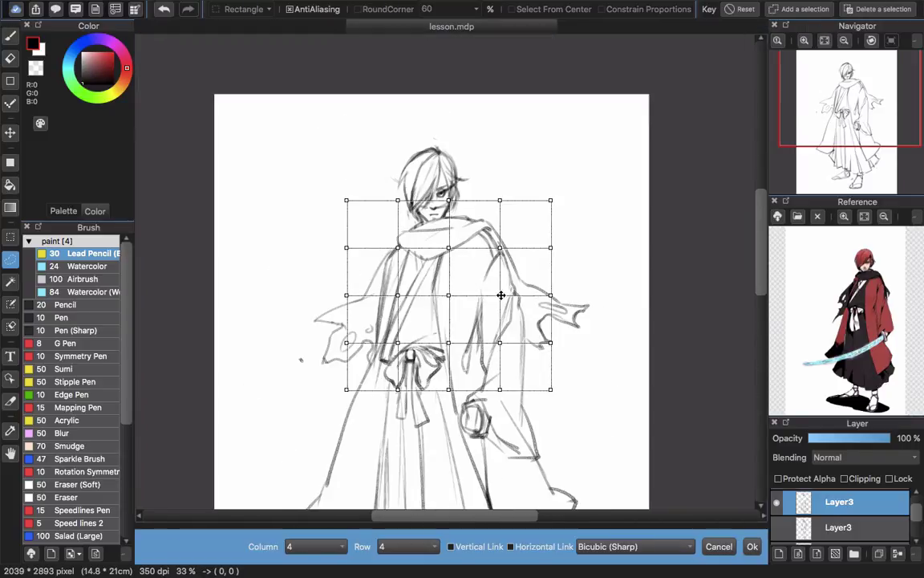
left_click_drag(500, 248, 493, 248)
left_click_drag(500, 201, 494, 208)
left_click_drag(492, 249, 495, 243)
left_click_drag(448, 248, 402, 247)
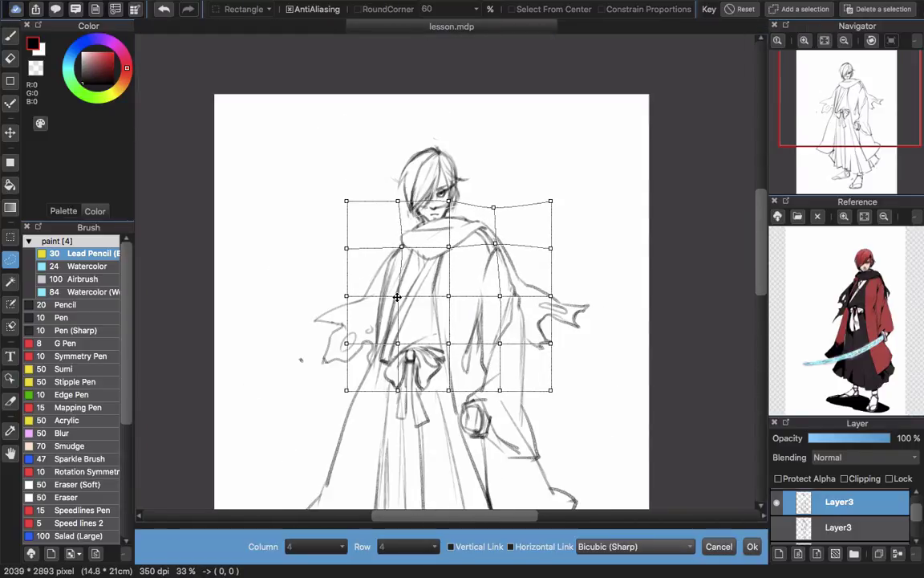
left_click_drag(398, 295, 401, 296)
left_click_drag(500, 296, 495, 296)
left_click(752, 546)
Lasso the head again and move it slightly to align with the narrowed shoulders.
scroll(499, 281, "down", 1)
key("ctrl+d")
mouse_move(430, 247)
left_mouse_down()
mouse_move(434, 173)
mouse_move(437, 249)
left_mouse_up()
key("ctrl+t")
left_click_drag(474, 175, 476, 177)
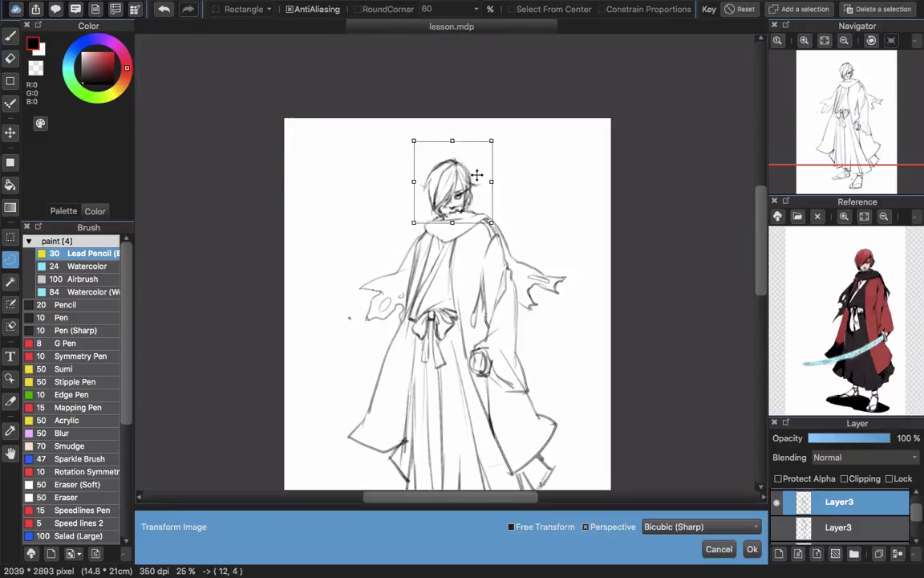
key("Return")
Touch up the lower face above the scarf and nudge the lassoed facial features into place.
scroll(433, 216, "up", 5)
key("b")
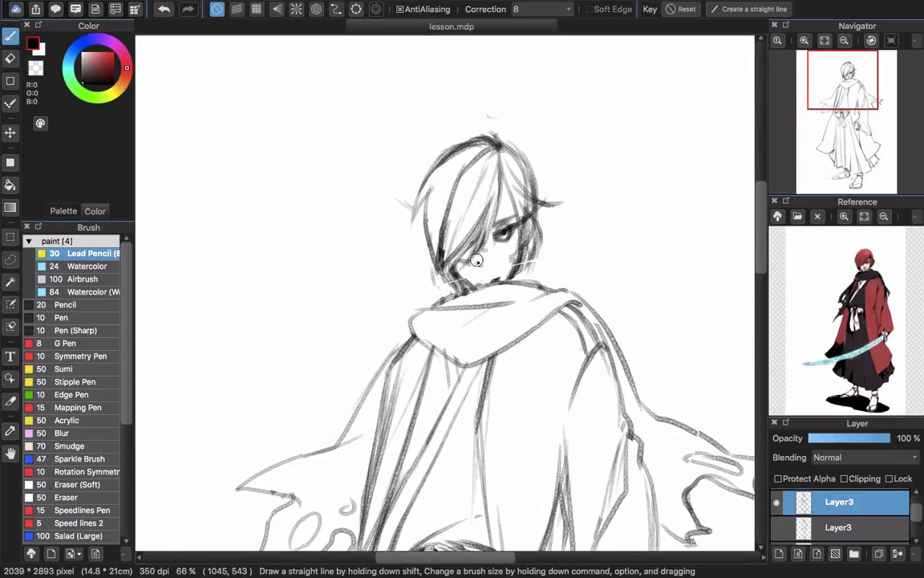
left_click_drag(479, 279, 498, 279)
key("e")
key("l")
left_click_drag(502, 210, 507, 209)
key("v")
left_click_drag(505, 229, 504, 232)
Redraw the kimono's diagonal collar edge from the scarf down to the belt, erasing the stray lines.
scroll(504, 231, "down", 4)
scroll(552, 268, "up", 3)
key("e")
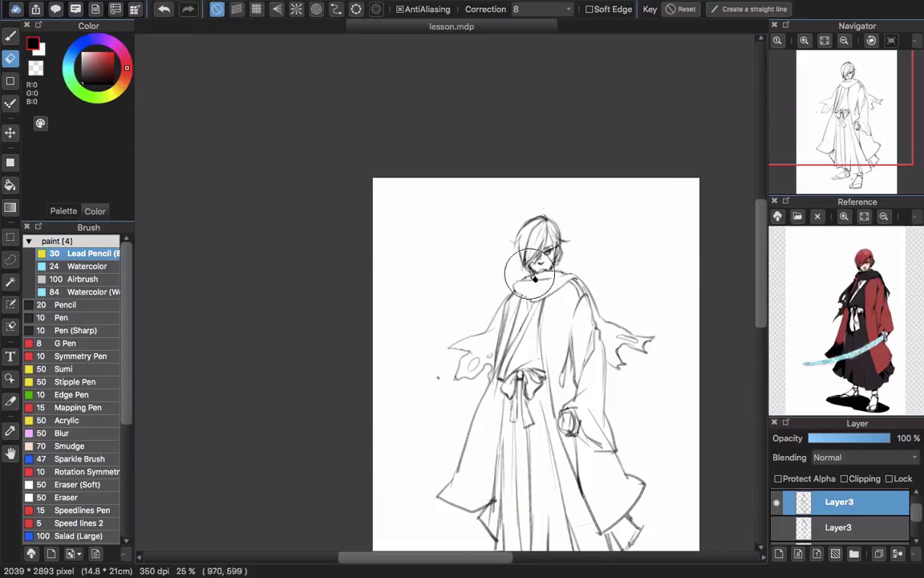
key("b")
mouse_move(532, 343)
left_mouse_down()
mouse_move(505, 413)
mouse_move(481, 429)
left_mouse_up()
left_click_drag(544, 328, 484, 450)
key("e")
left_click_drag(537, 353, 481, 453)
key("b")
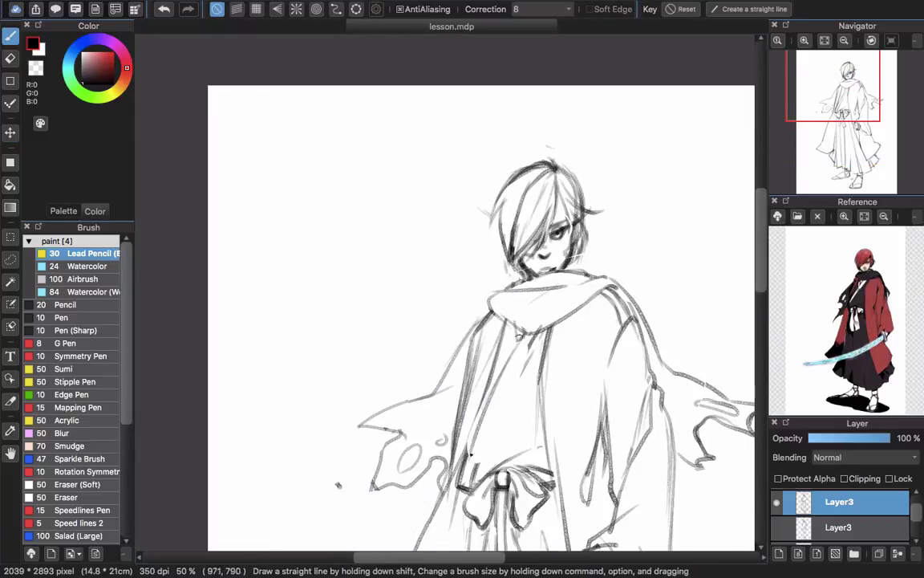
left_click_drag(539, 327, 480, 458)
Add fold lines to the scarf around the neck and clean up its edges.
scroll(507, 375, "up", 3)
scroll(507, 375, "right", 3)
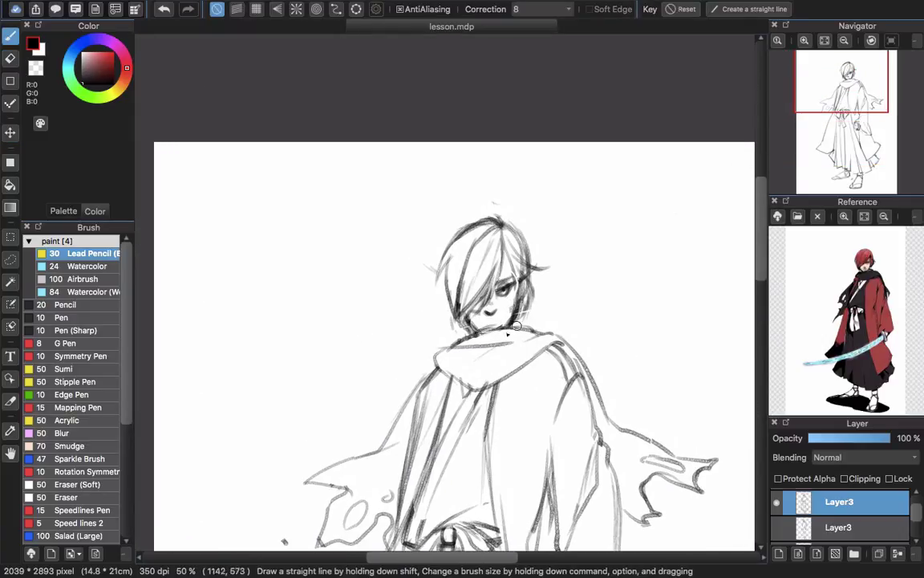
key("e")
key("b")
mouse_move(509, 333)
left_mouse_down()
mouse_move(446, 351)
mouse_move(435, 370)
left_mouse_up()
key("super+z")
left_click_drag(443, 368, 469, 388)
scroll(540, 389, "down", 3)
left_click_drag(538, 389, 530, 306)
key("e")
key("b")
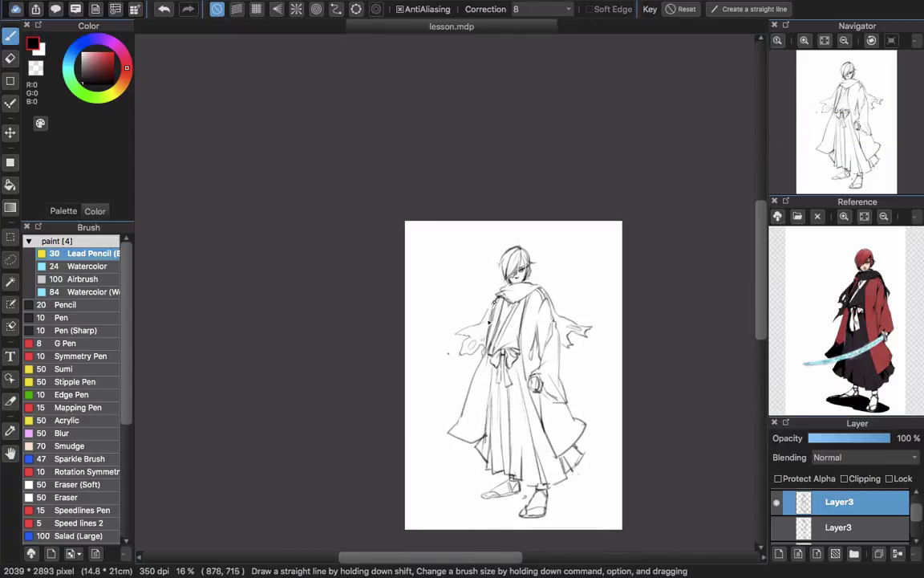
Lasso the front foot and shift it slightly up and inward with a transform.
scroll(499, 297, "up", 2)
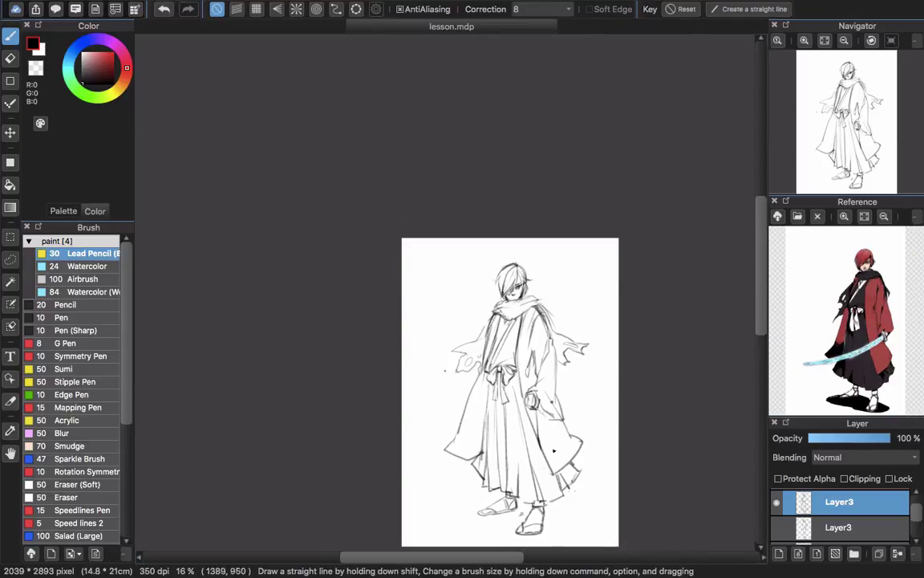
left_click_drag(553, 451, 543, 393)
scroll(538, 335, "up", 1)
scroll(538, 335, "down", 1)
key("l")
mouse_move(459, 443)
left_mouse_down()
mouse_move(508, 436)
mouse_move(499, 422)
mouse_move(534, 436)
left_mouse_up()
key("super+t")
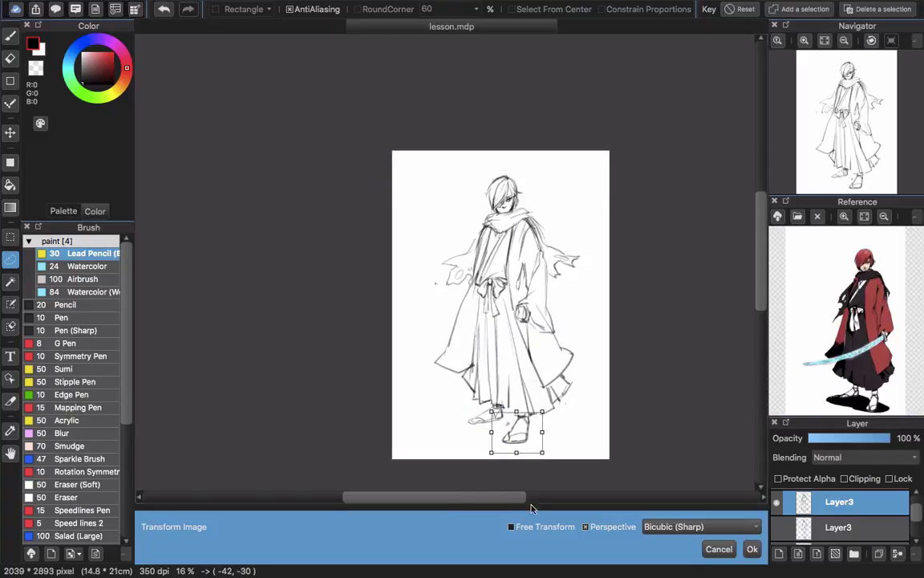
key("Return")
Add a new layer above Layer3 and lower Layer3's opacity to 21%.
scroll(554, 329, "down", 4)
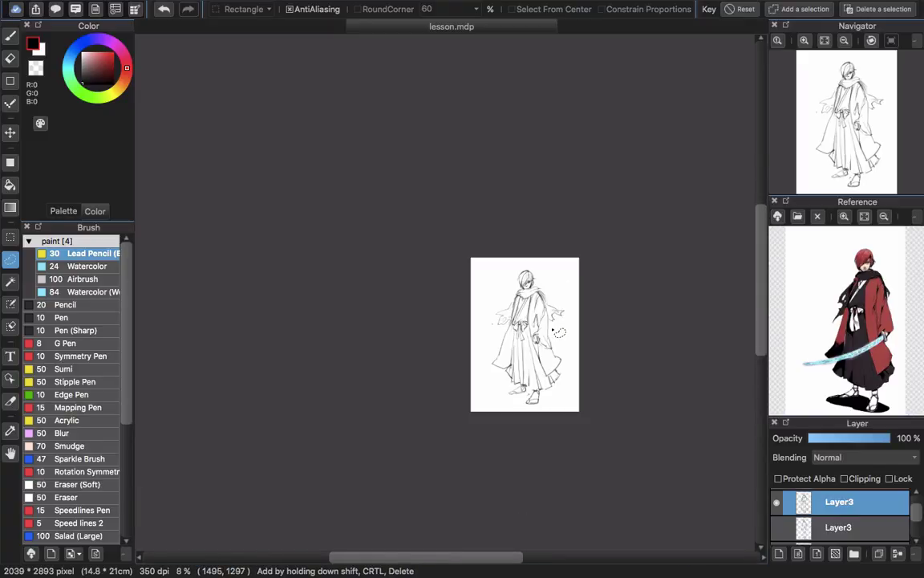
scroll(560, 331, "up", 2)
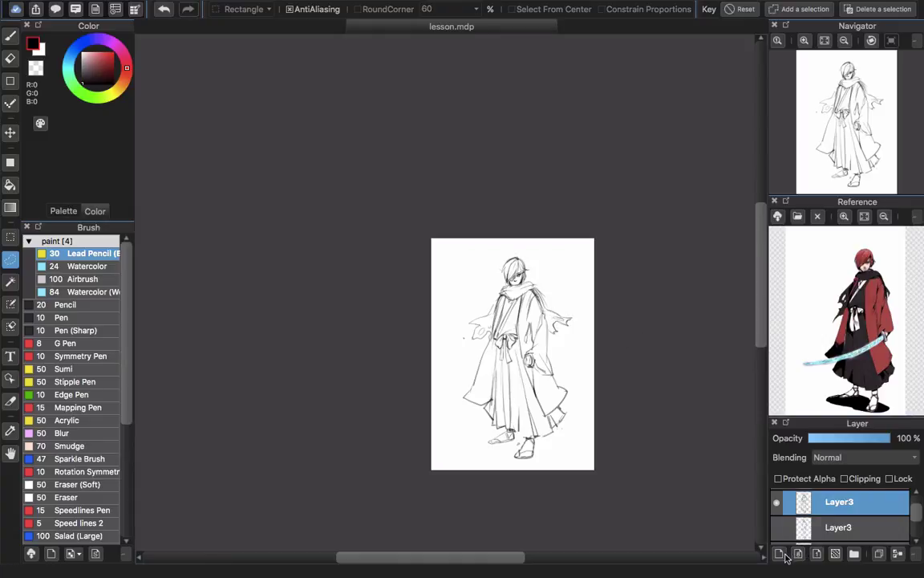
left_click_drag(914, 516, 916, 508)
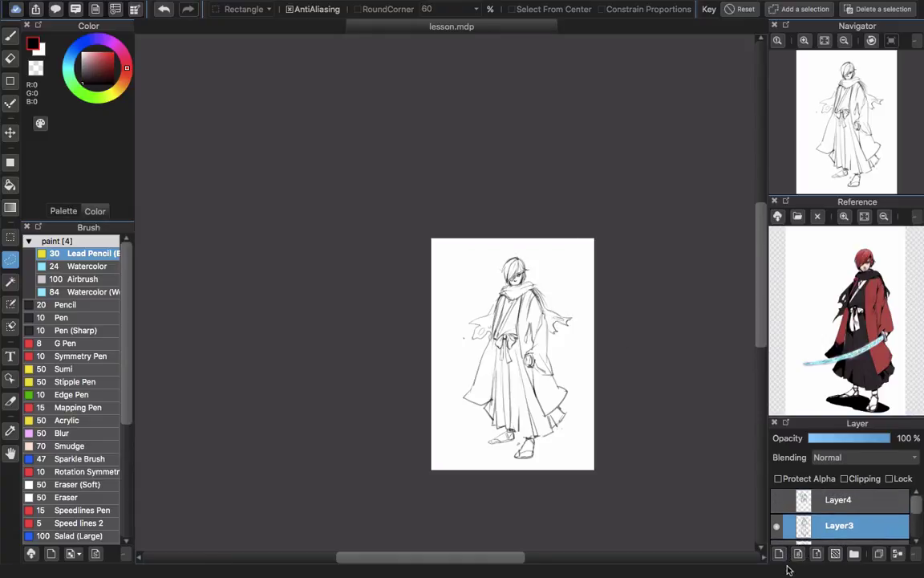
scroll(538, 341, "up", 2)
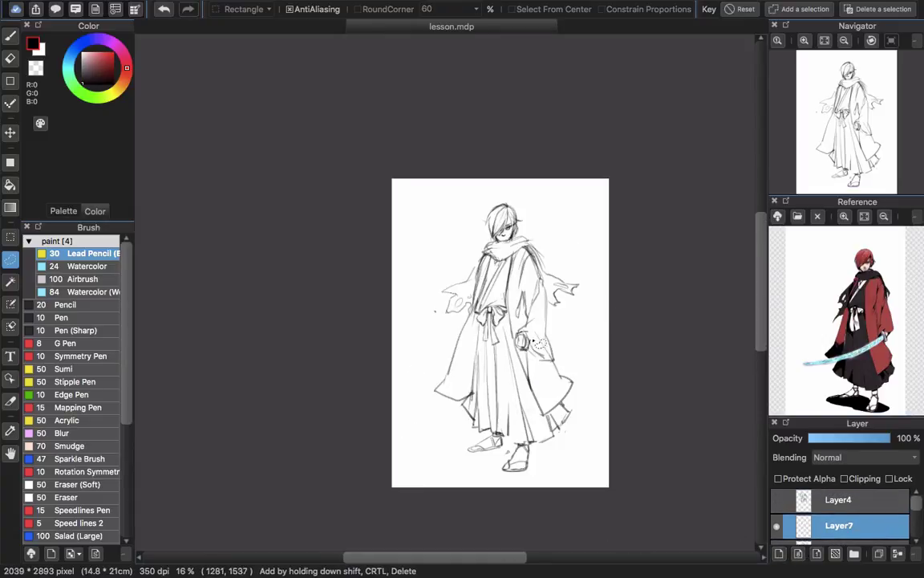
key("b")
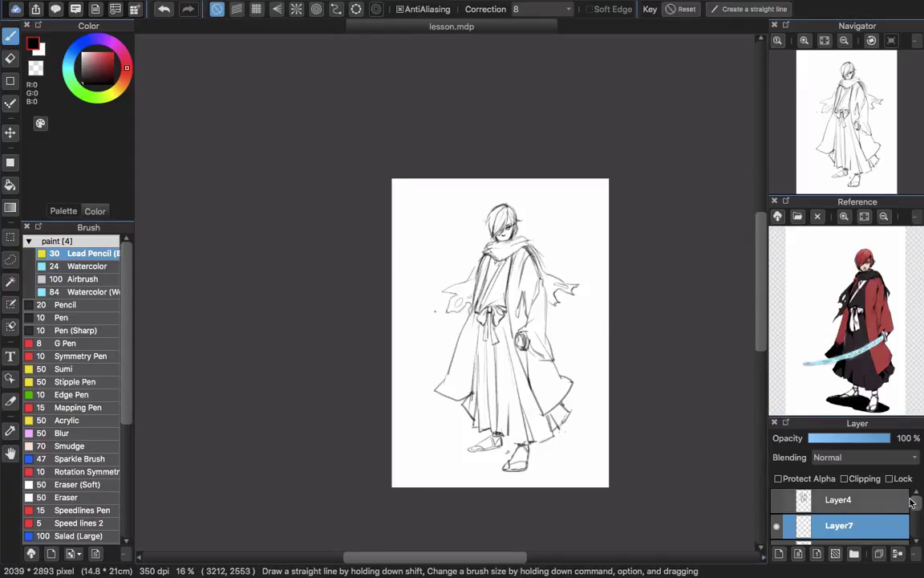
scroll(919, 508, "down", 1)
left_click(887, 517)
left_click(826, 437)
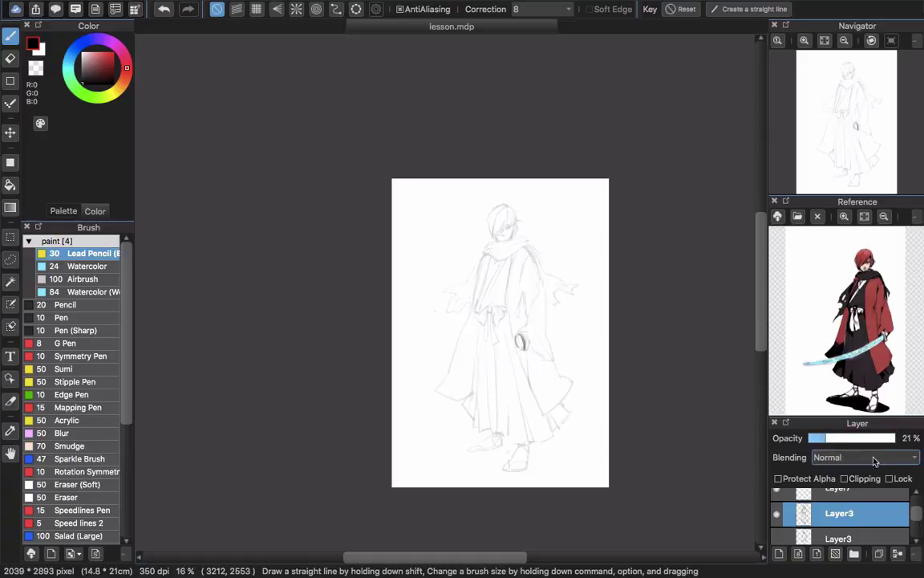
Undo the stray stroke, then sketch the curved katana blade on Layer7 from the guard down across the skirt.
scroll(916, 502, "up", 1)
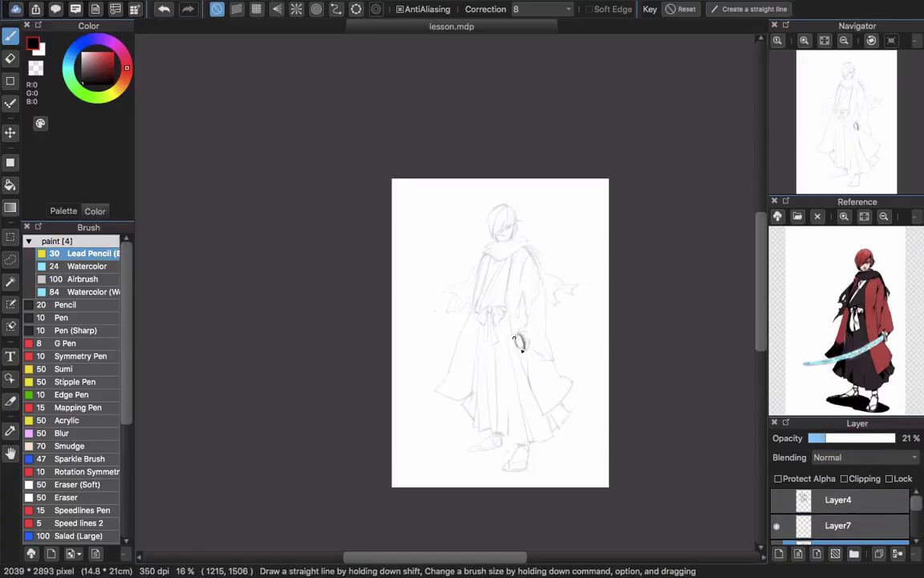
key("super+z")
left_click(839, 525)
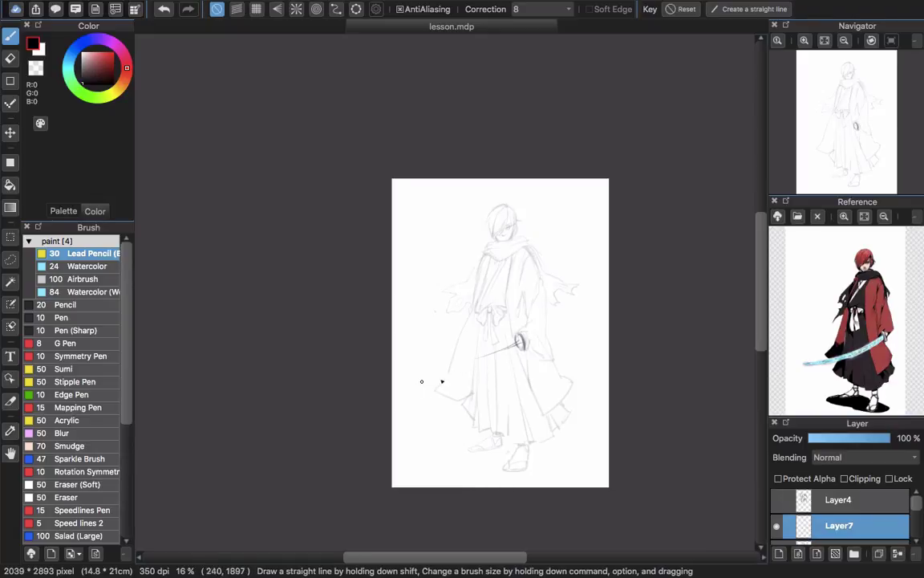
left_click_drag(518, 343, 405, 389)
key("super+z")
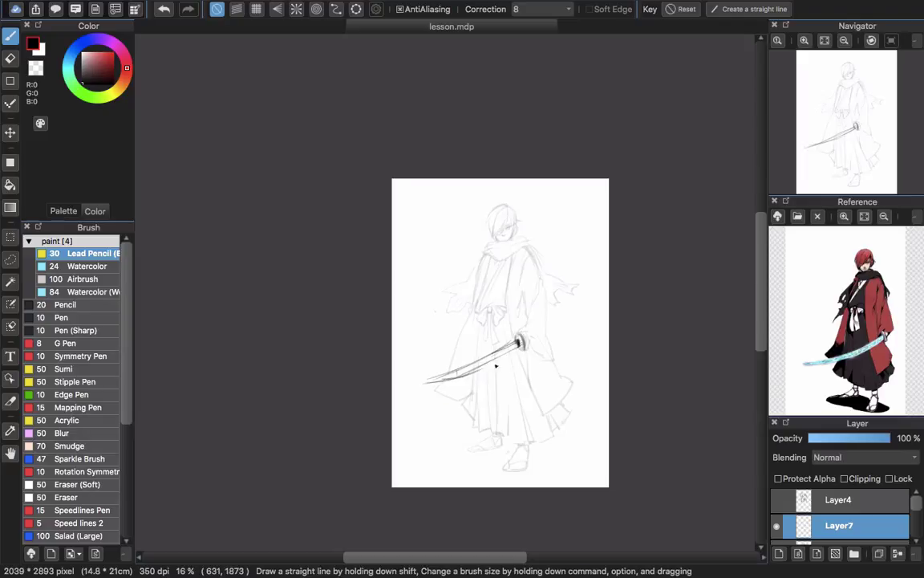
Refine the sword blade by darkening its lower edge, extending the tip and erasing rough lines.
key("e")
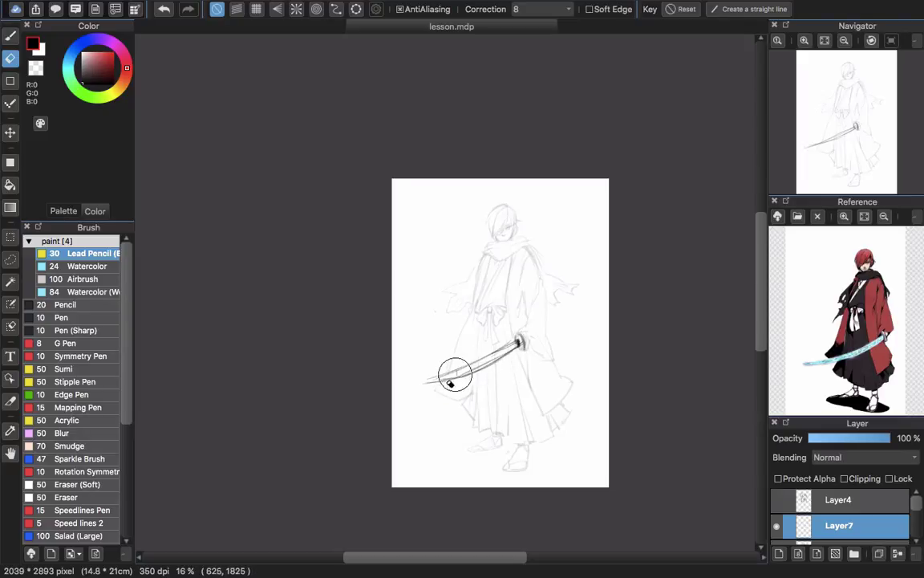
key("b")
mouse_move(455, 375)
left_mouse_down()
mouse_move(473, 359)
mouse_move(502, 360)
left_mouse_up()
key("e")
mouse_move(519, 344)
left_mouse_down()
mouse_move(481, 364)
mouse_move(510, 345)
left_mouse_up()
key("b")
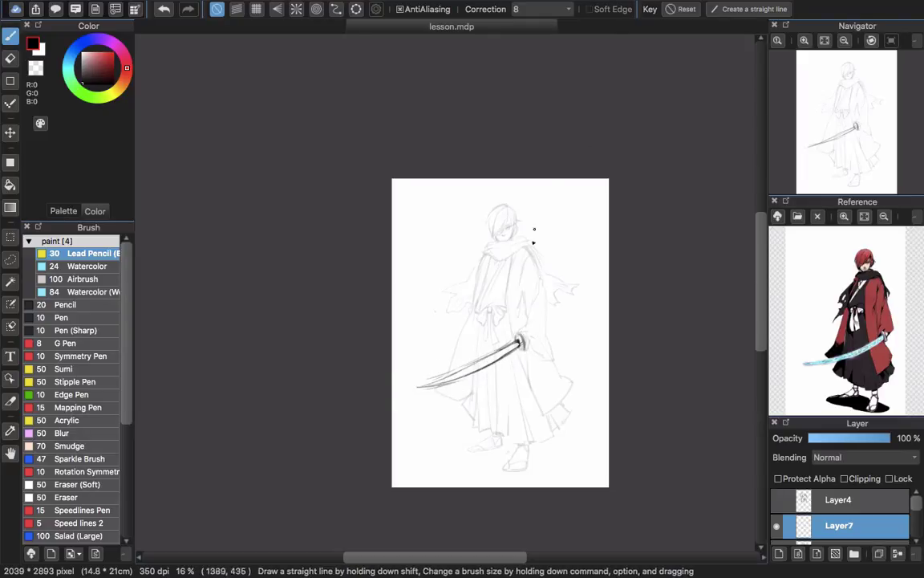
Move the whole sword on Layer7 slightly up and to the right.
scroll(526, 322, "down", 3)
left_click_drag(915, 504, 912, 518)
left_click(874, 517)
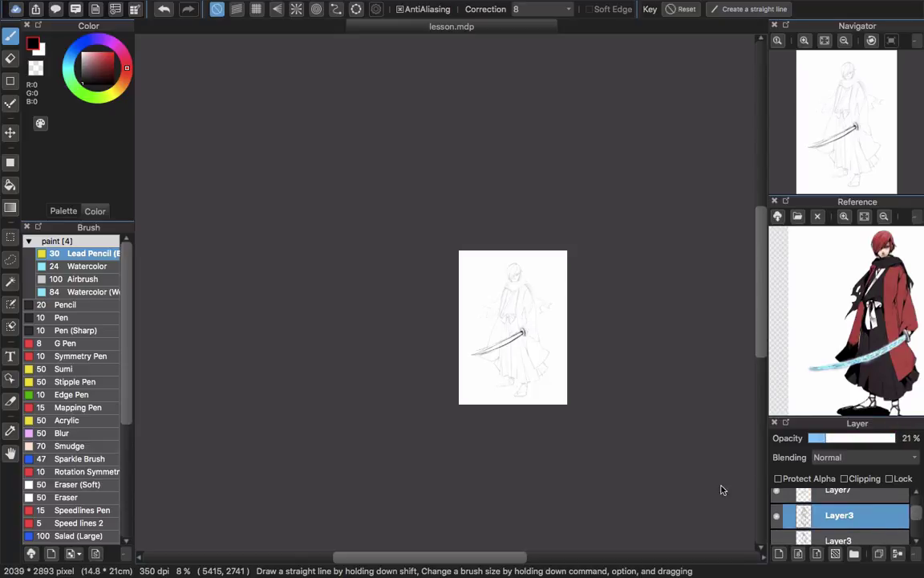
scroll(552, 326, "up", 2)
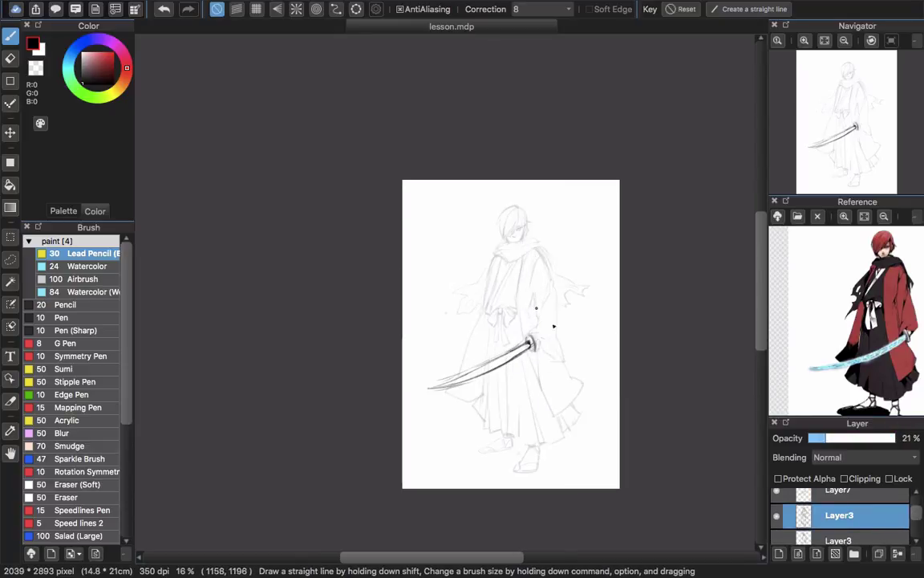
scroll(561, 354, "down", 1)
scroll(910, 522, "up", 1)
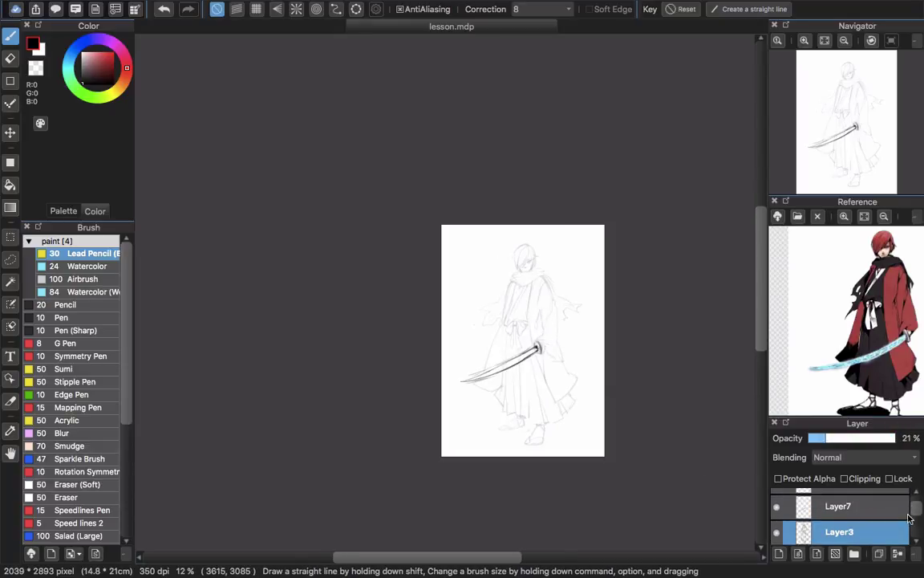
left_click(850, 505)
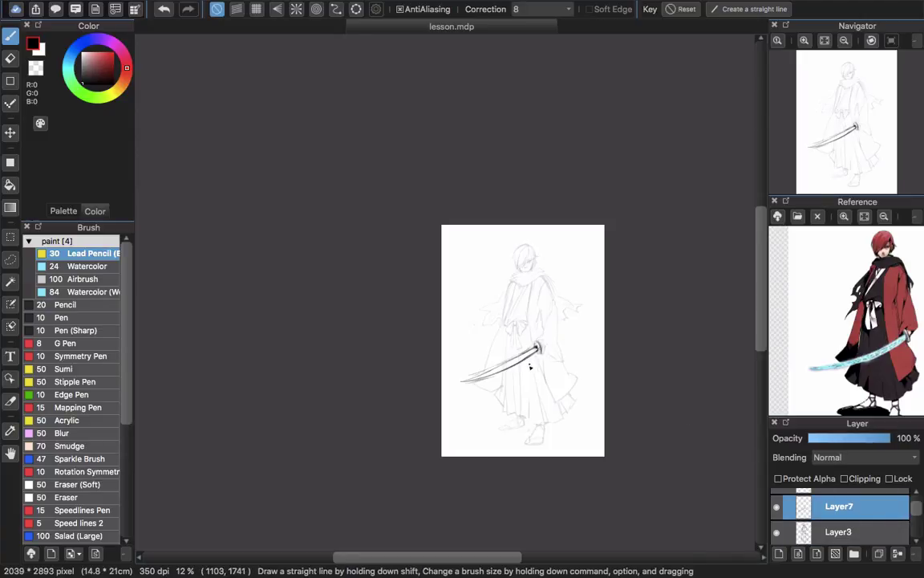
key("v")
left_click_drag(532, 362, 538, 358)
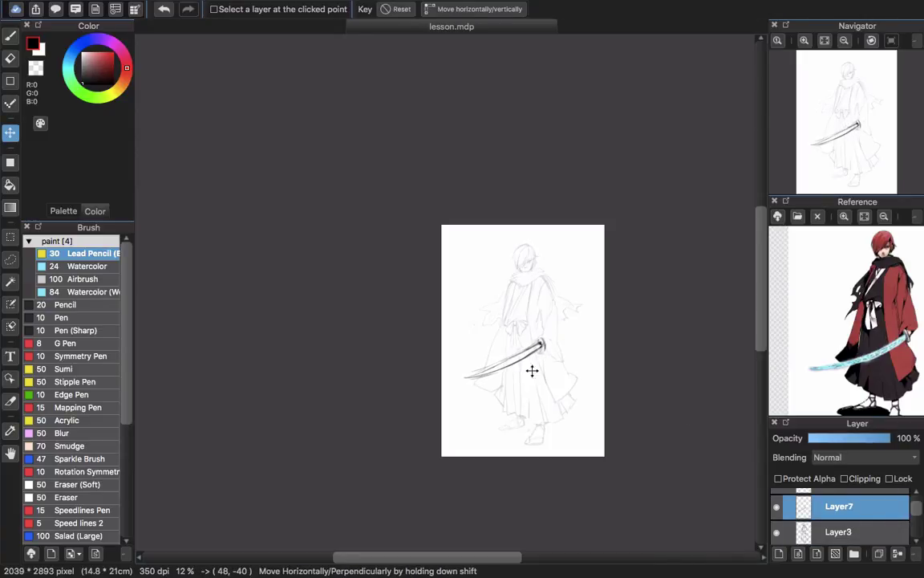
Lasso the sword hand on Layer3, shift it slightly up and to the right, and clear the selection.
left_click(865, 529)
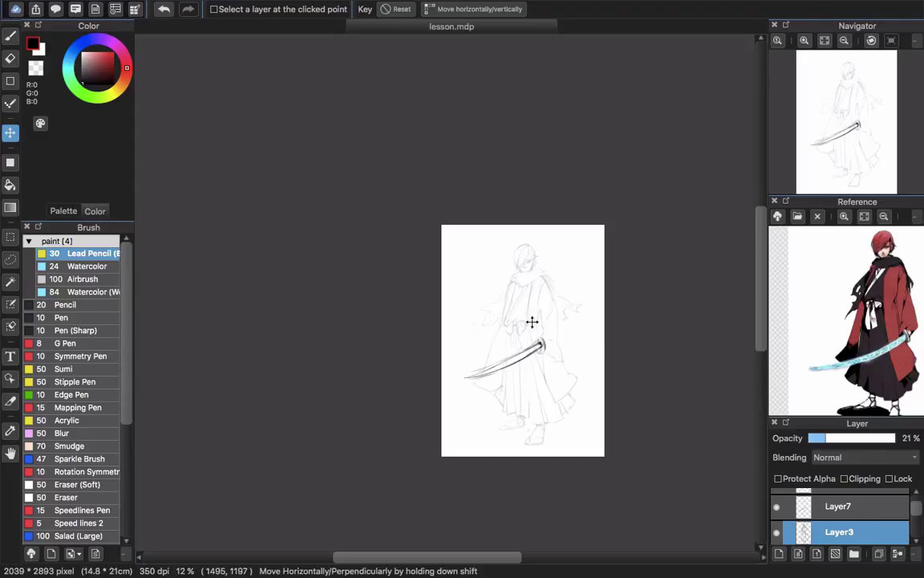
scroll(545, 334, "up", 2)
key("m")
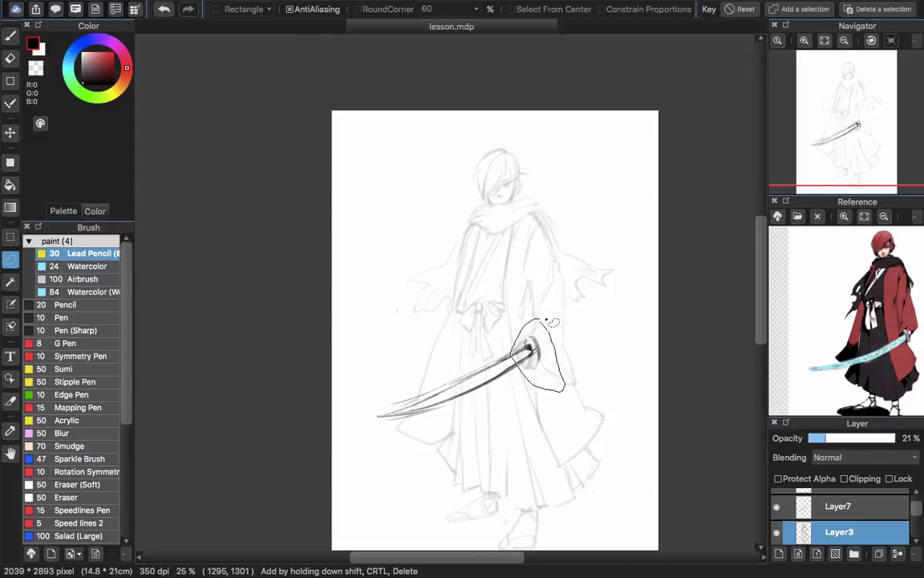
key("v")
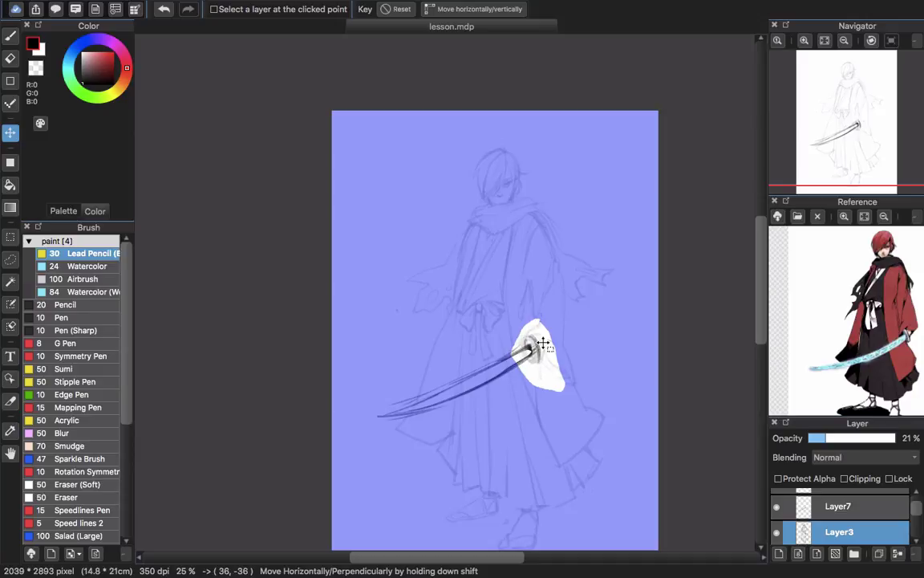
key("ctrl+d")
Redraw the sword arm's sleeve on Layer3 from the shoulder down to the hand, erasing the old lines.
key("b")
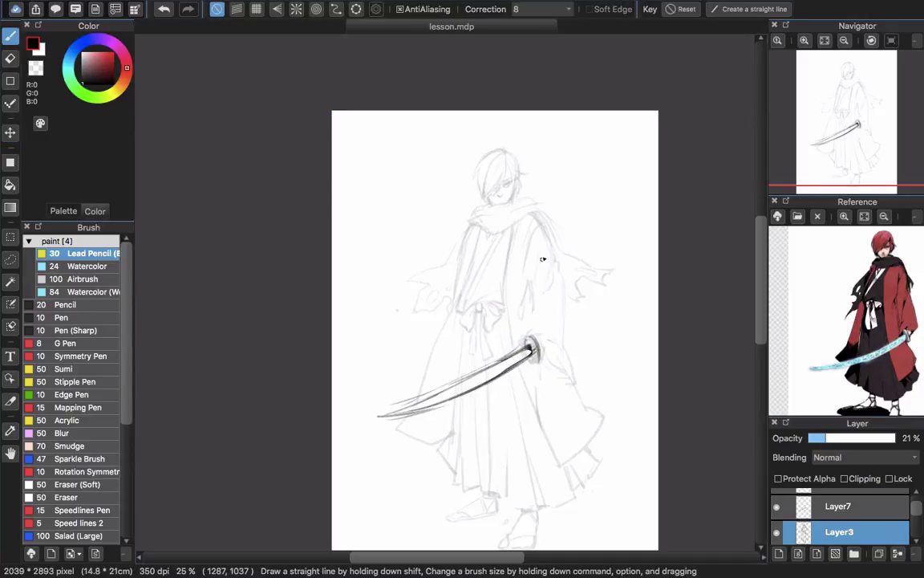
key("e")
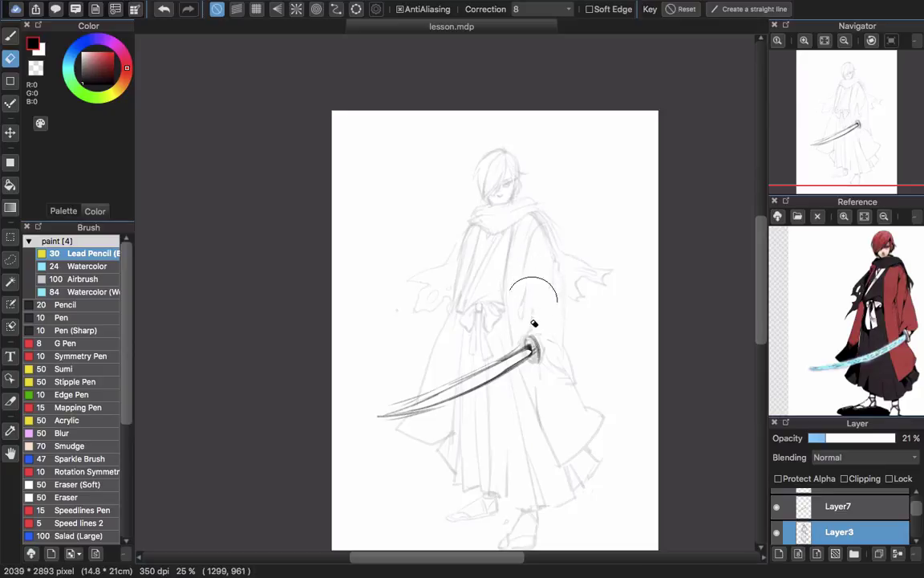
key("b")
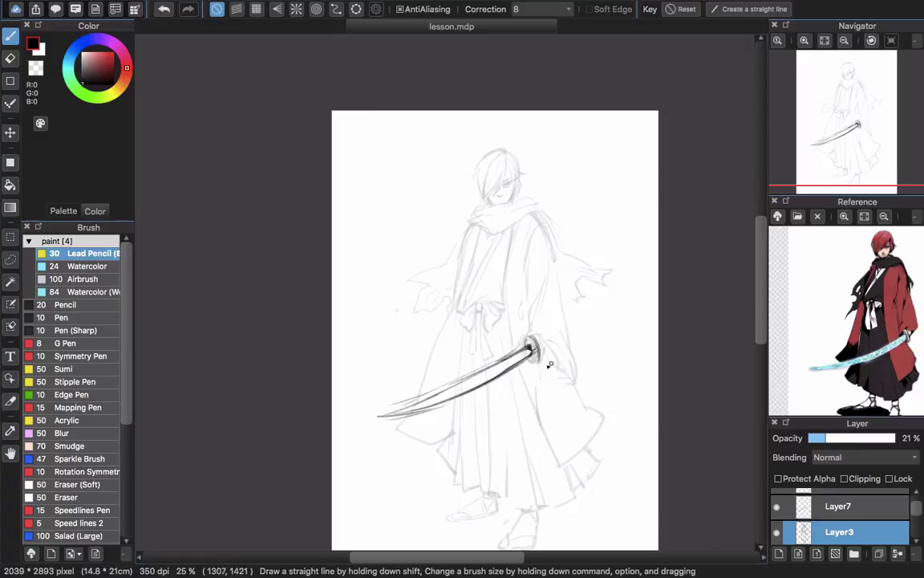
scroll(646, 419, "down", 2)
key("e")
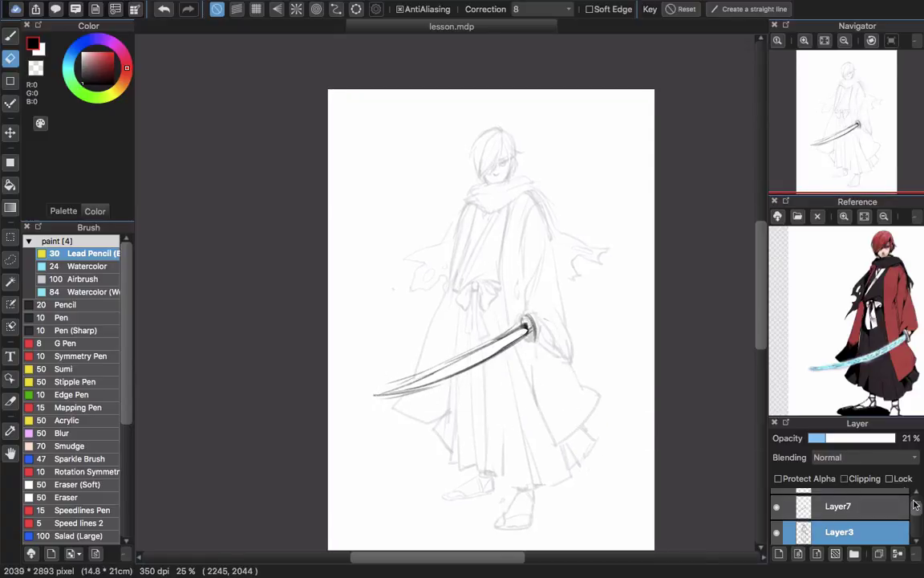
Restore Layer3's opacity to 100% and merge Layer7's sword into it.
left_click(858, 506)
left_click(867, 531)
left_click(889, 438)
left_click(881, 507)
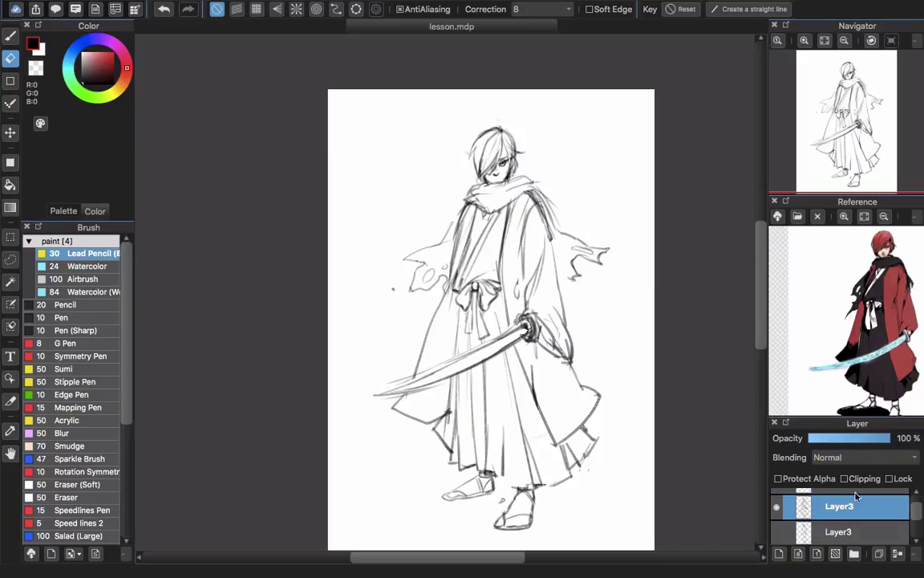
scroll(573, 257, "down", 5)
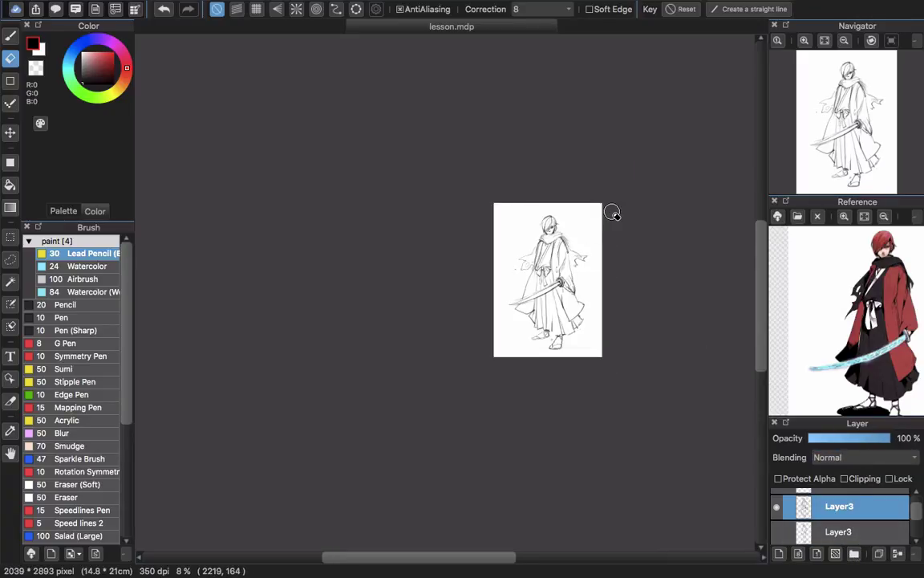
scroll(637, 277, "up", 4)
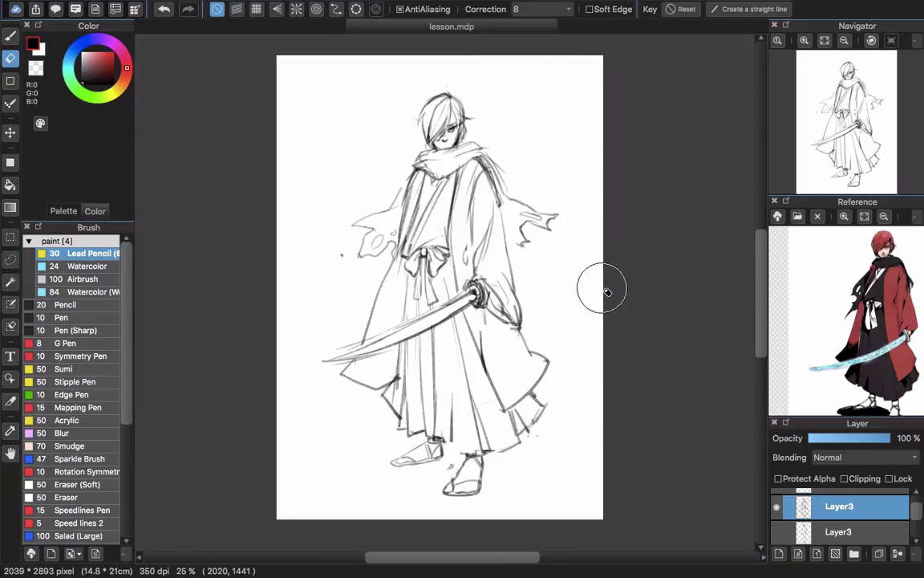